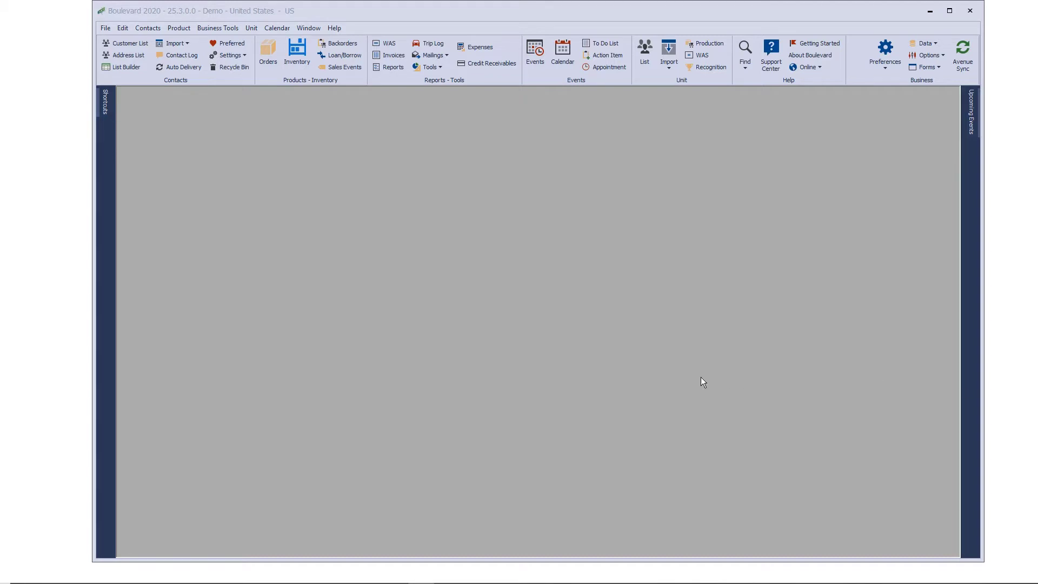
# Open the My Business Info preferences to review the business details.
pyautogui.click(701, 378)
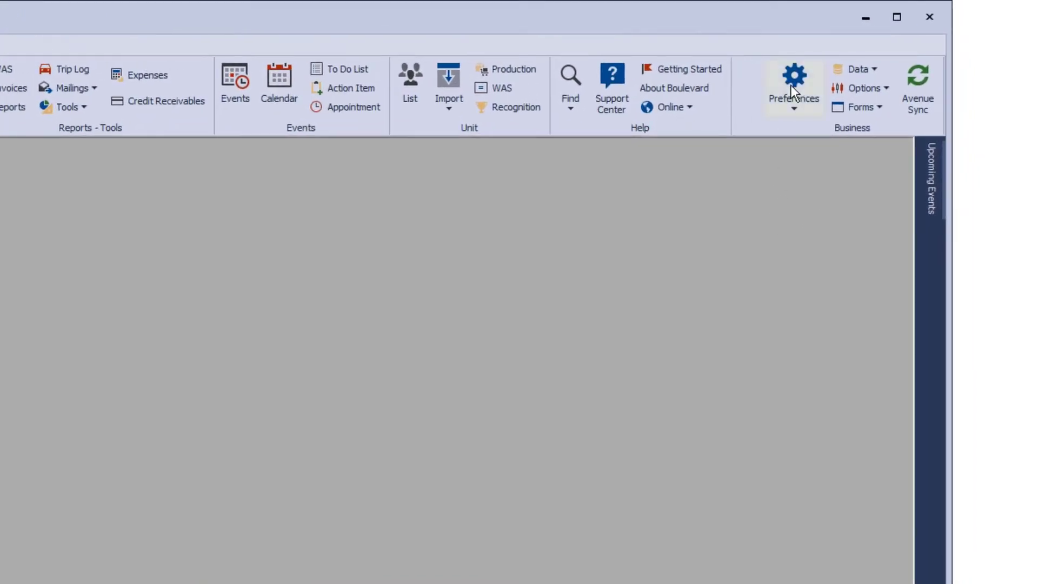
pyautogui.click(792, 80)
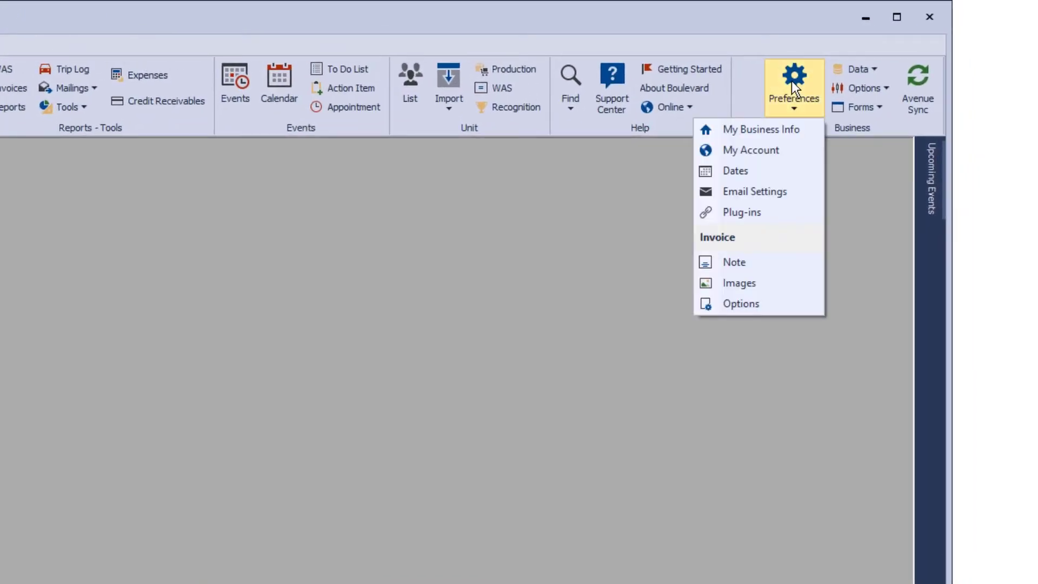
pyautogui.click(783, 129)
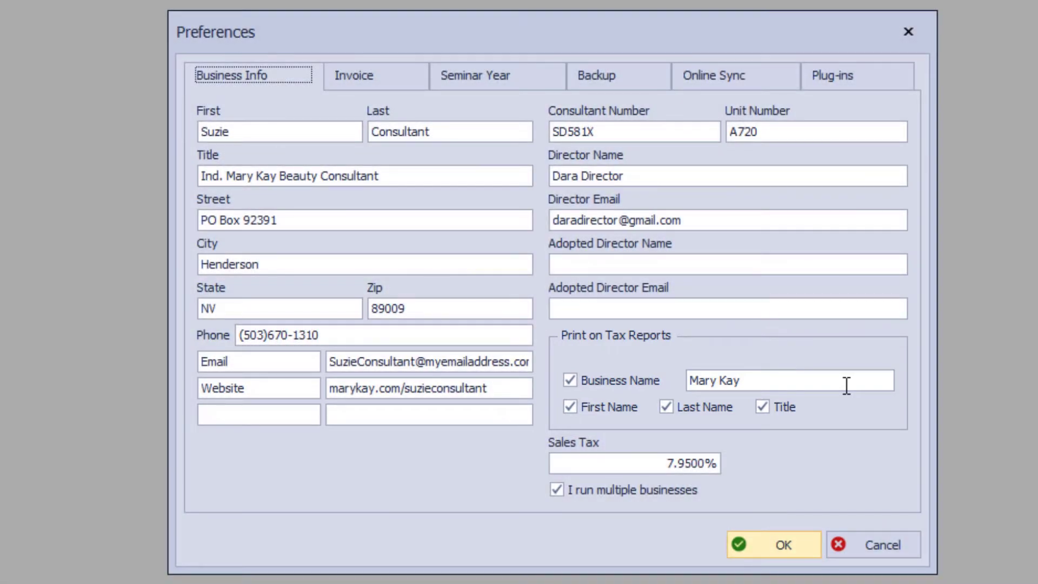
# Verify the saved My Account credentials in the online sync preferences and dismiss the results.
pyautogui.click(728, 78)
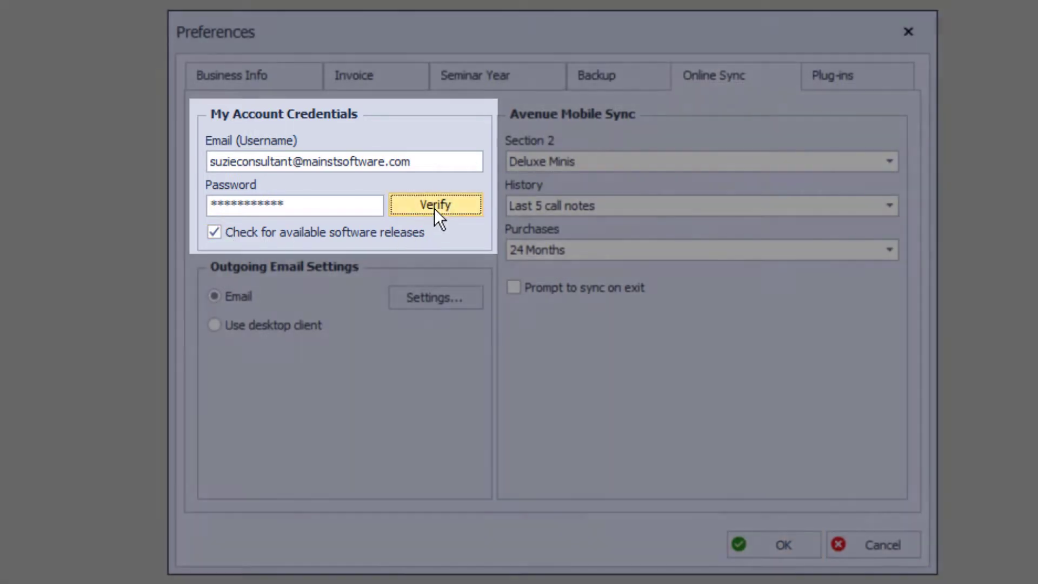
pyautogui.click(434, 209)
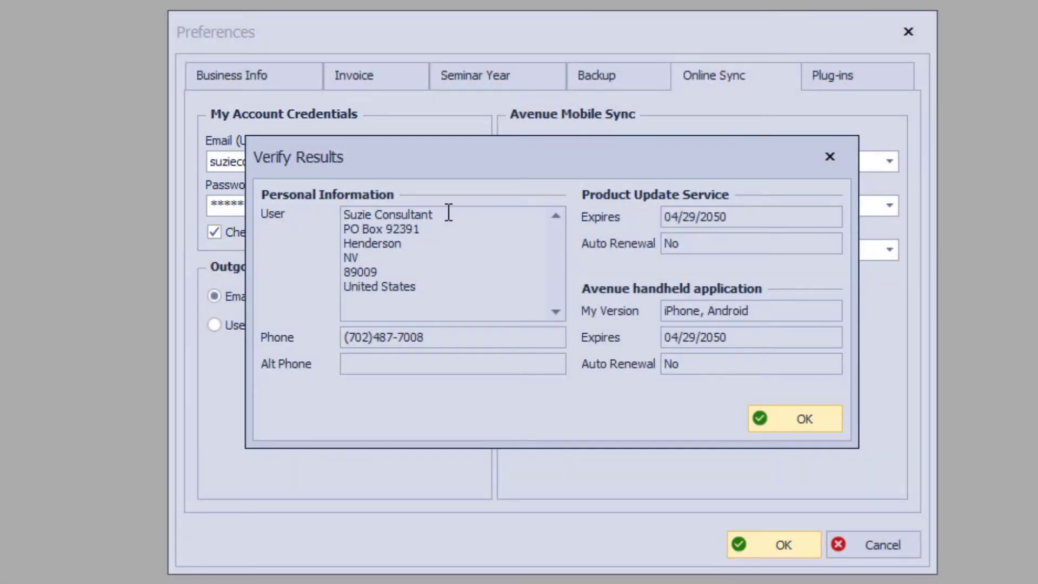
pyautogui.click(809, 414)
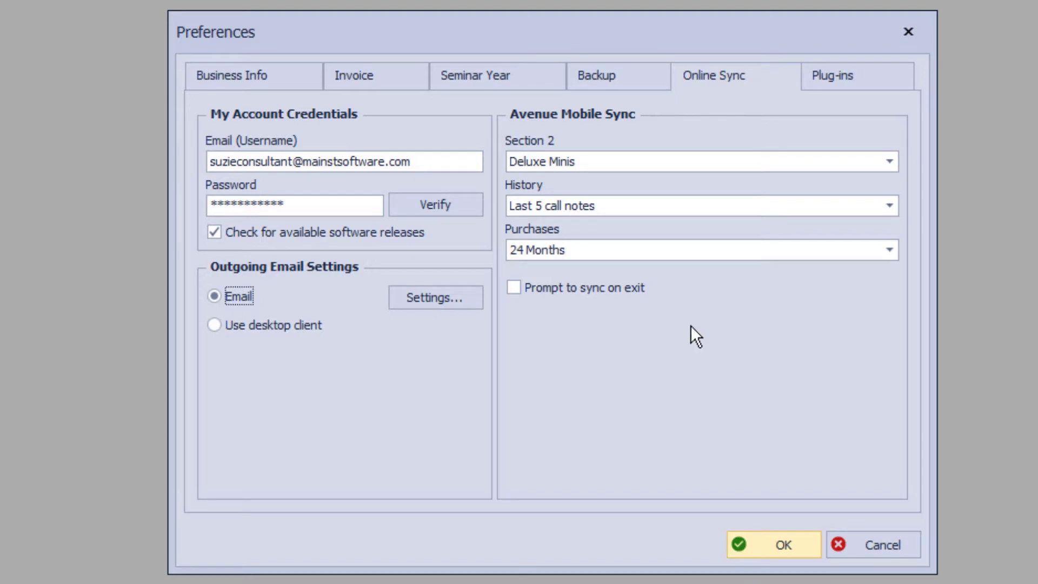
# Verify the saved InTouch login credentials in the plug-in preferences and accept the preferences.
pyautogui.click(855, 75)
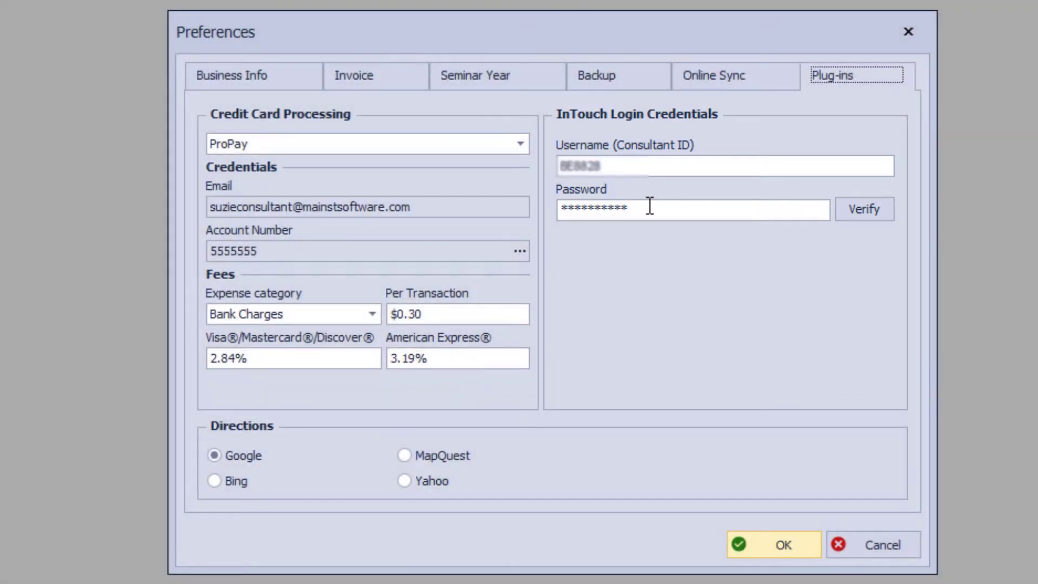
pyautogui.click(867, 212)
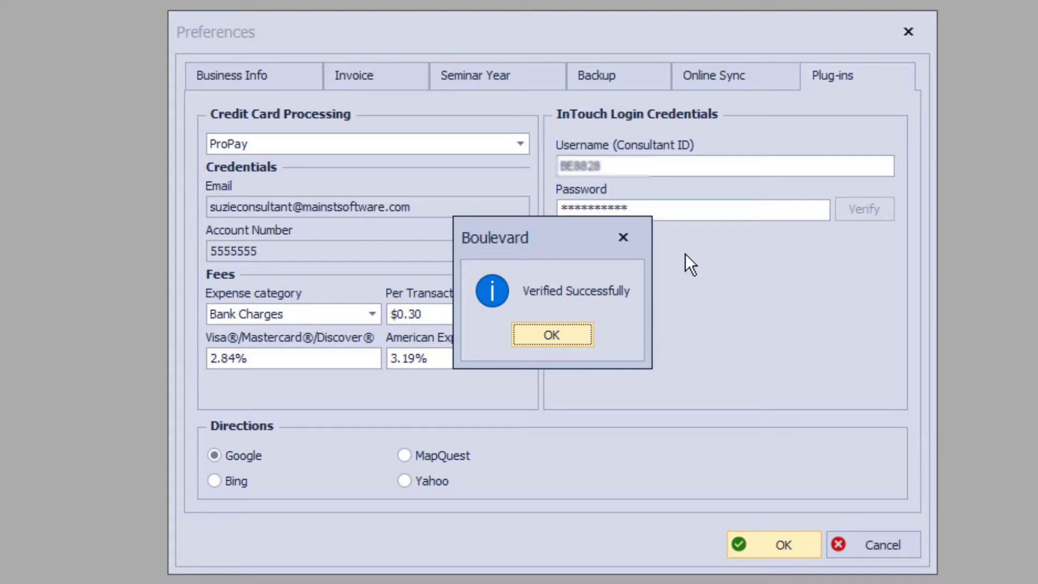
pyautogui.click(569, 333)
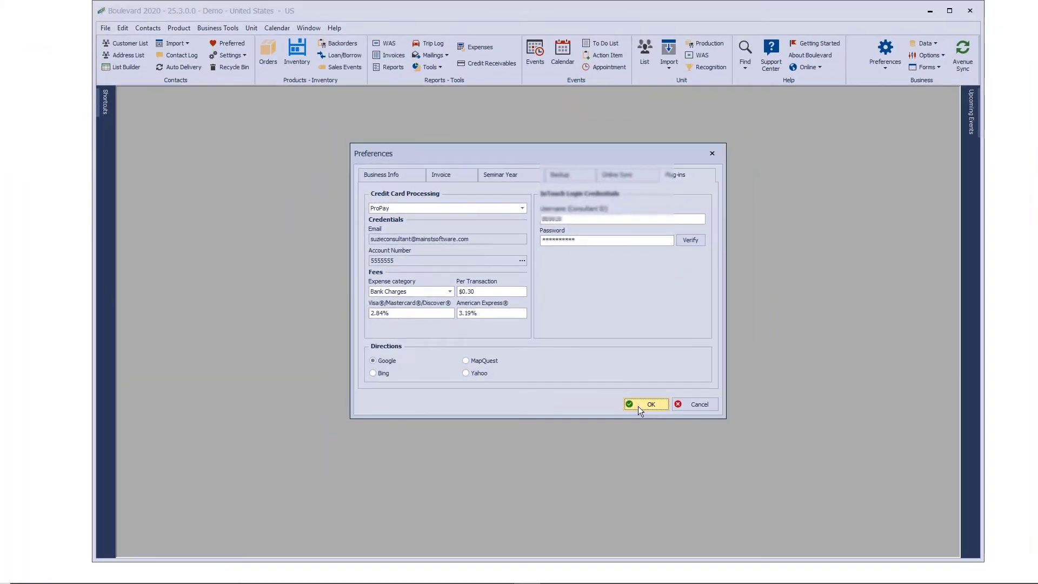
pyautogui.click(753, 547)
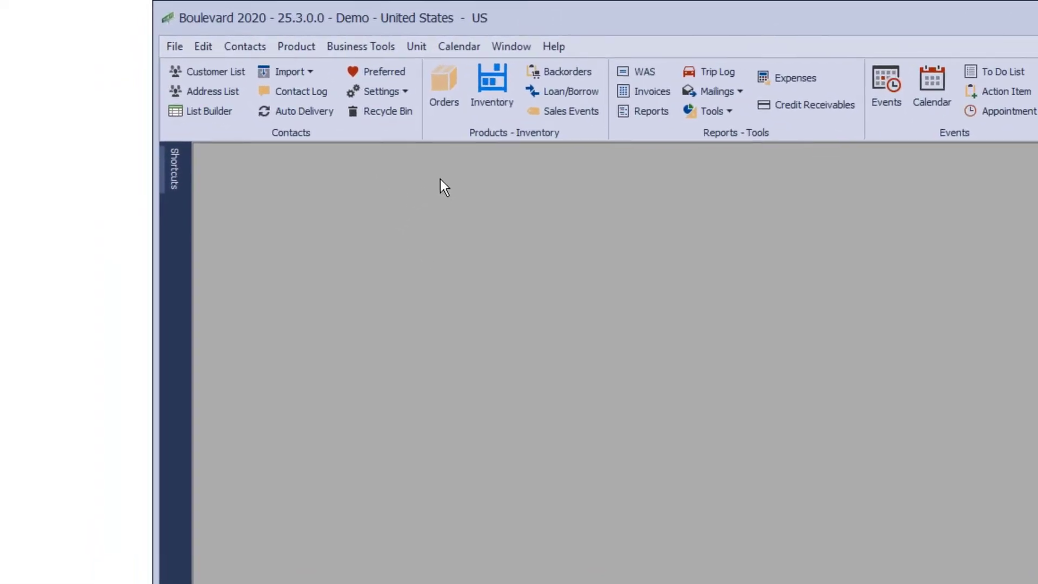
# Open the Inventory Orders list.
pyautogui.click(449, 87)
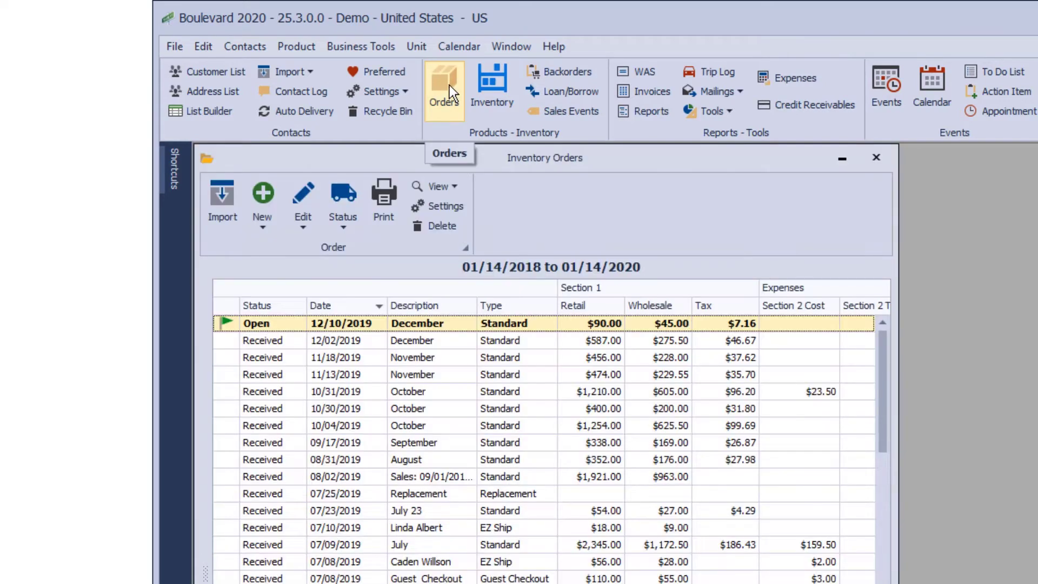
pyautogui.click(306, 47)
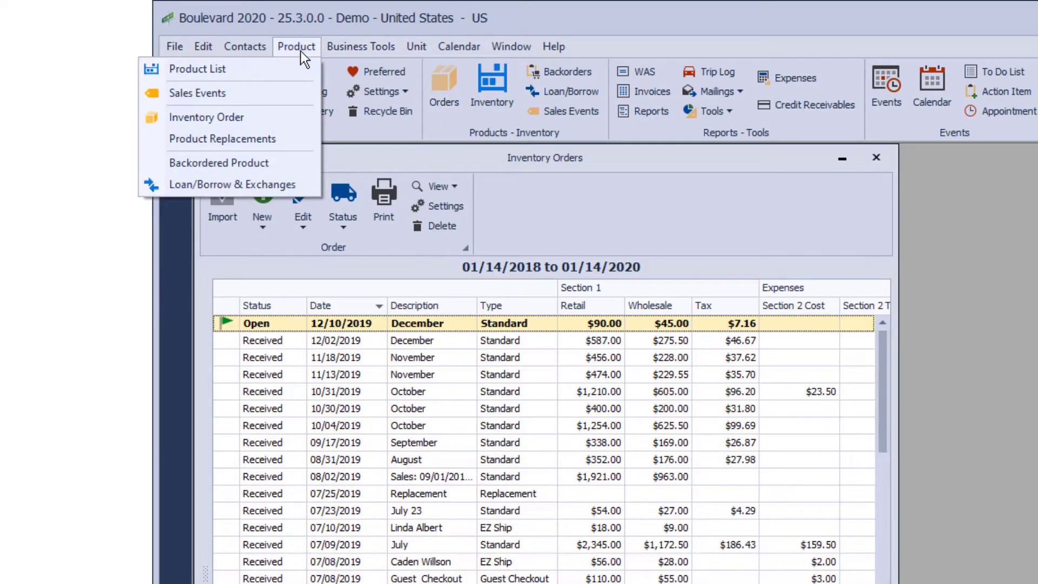
pyautogui.click(229, 118)
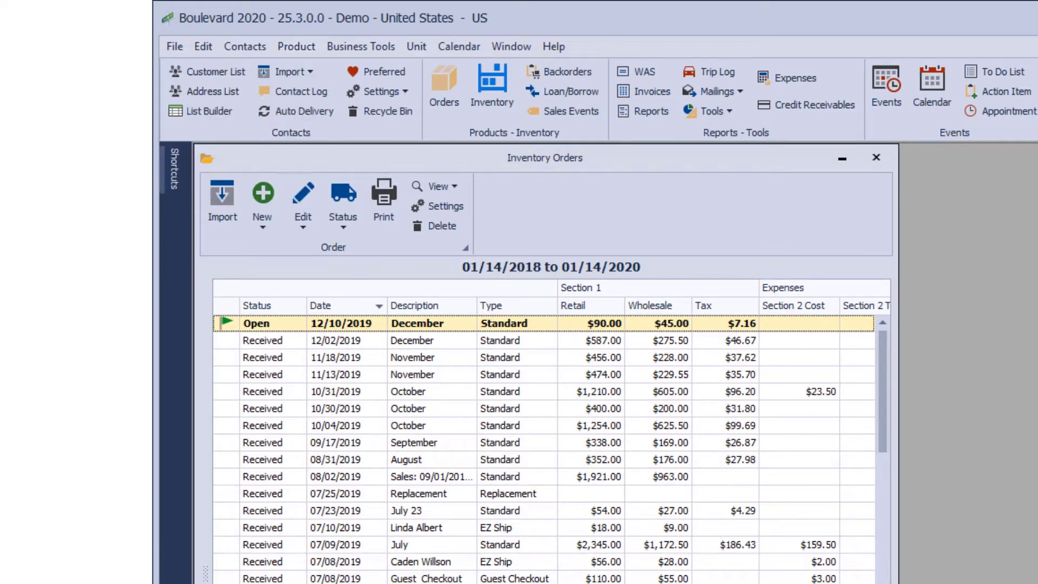
# Delete the duplicate 12/02/2019 order from the imported inventory orders and close the import list.
pyautogui.click(221, 203)
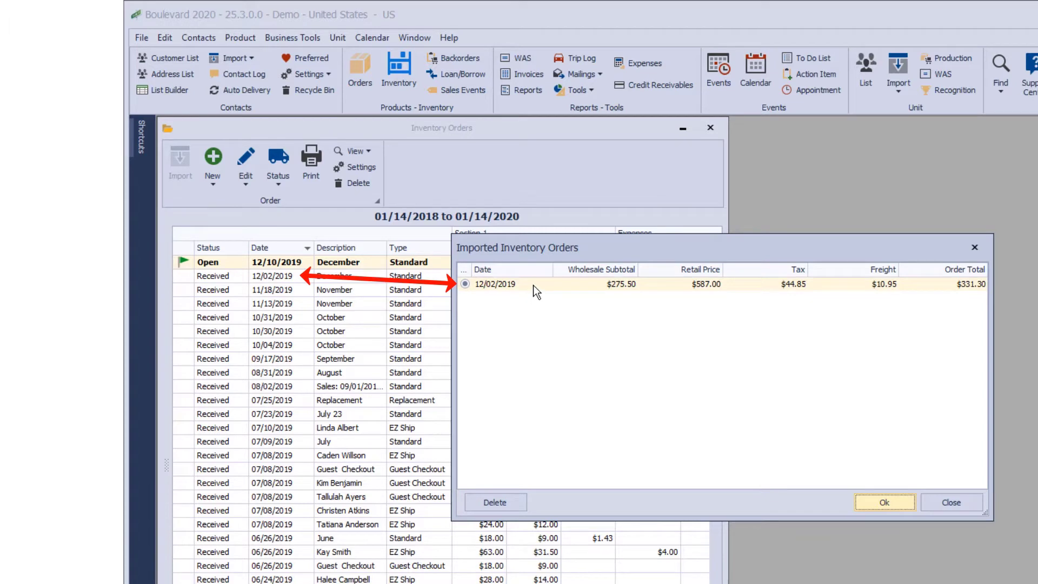
pyautogui.click(495, 503)
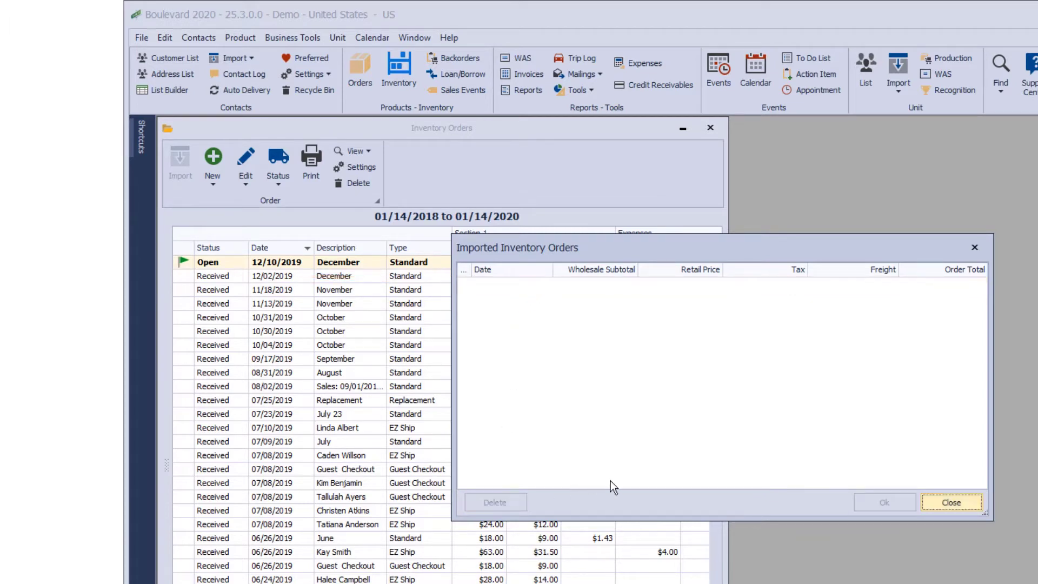
pyautogui.click(952, 502)
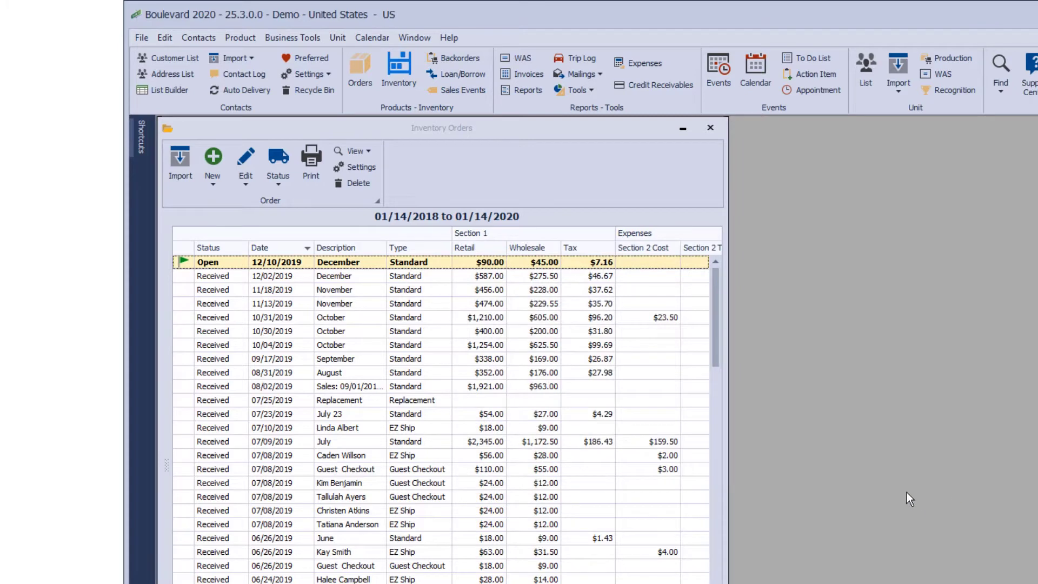
pyautogui.click(181, 160)
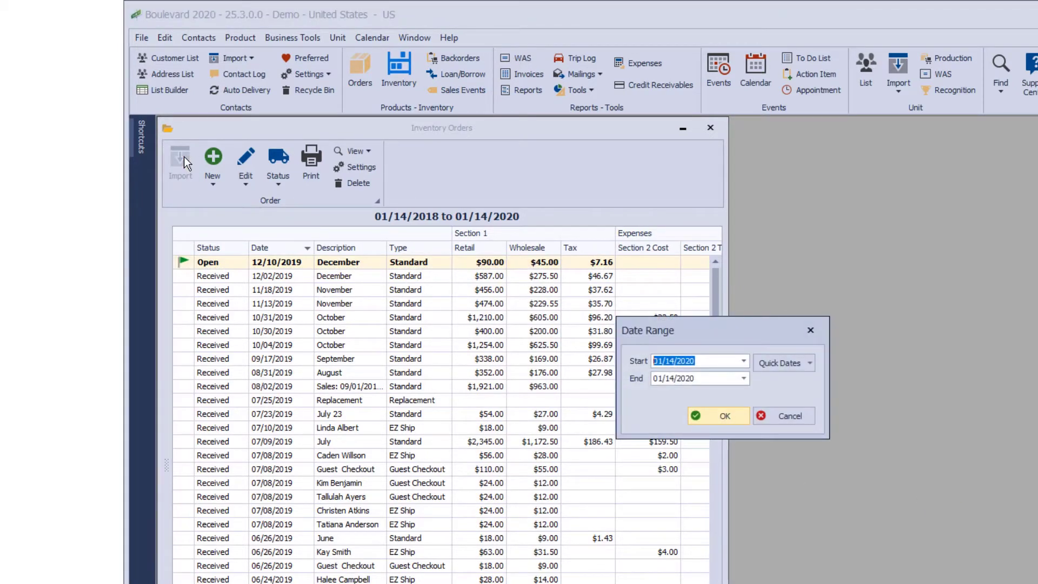
pyautogui.moveTo(713, 332); pyautogui.dragTo(568, 206)
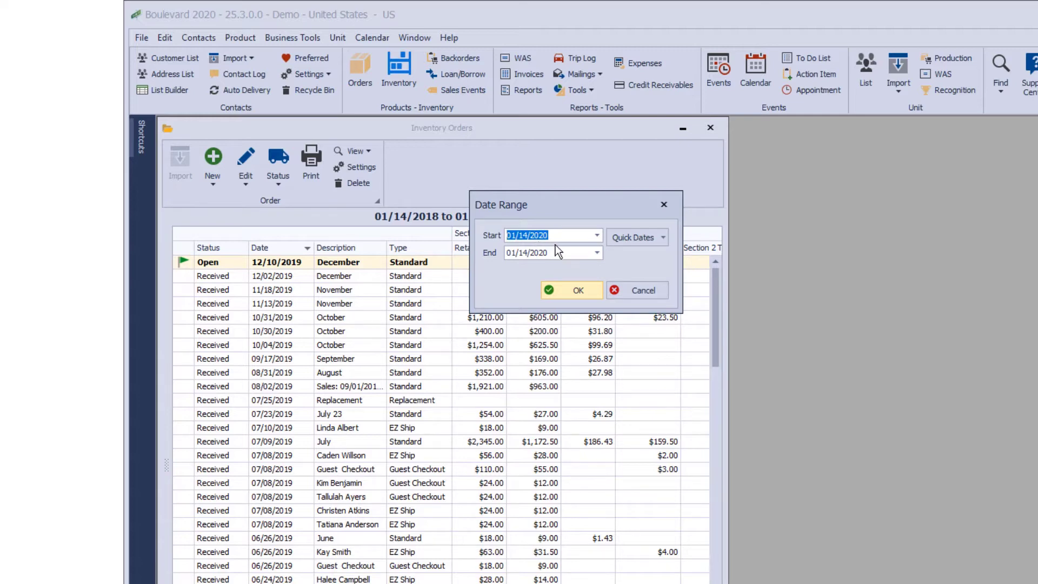
pyautogui.click(644, 290)
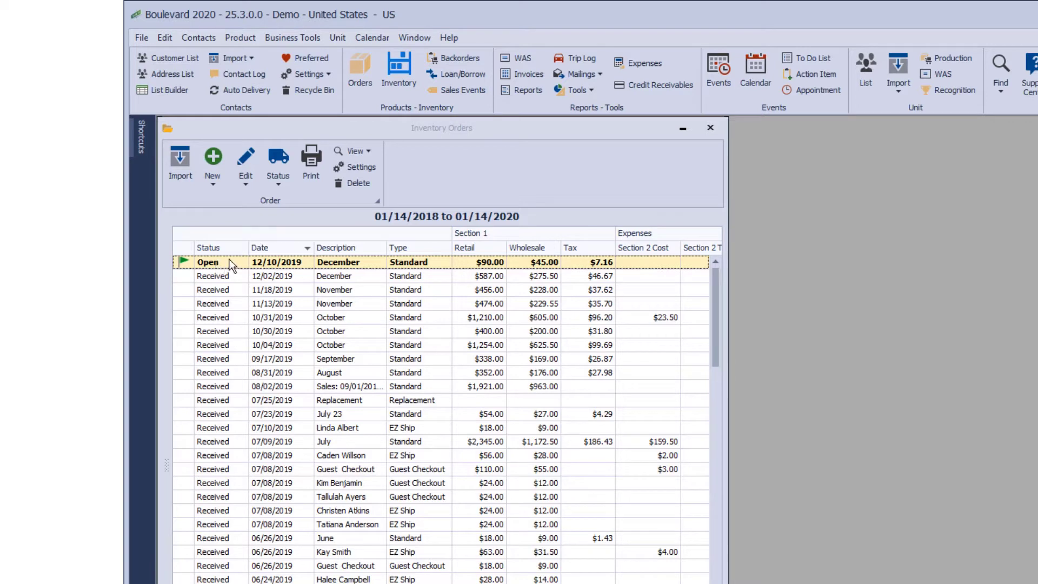
# Mark the open 12/10/2019 December order as Placed and confirm.
pyautogui.click(277, 172)
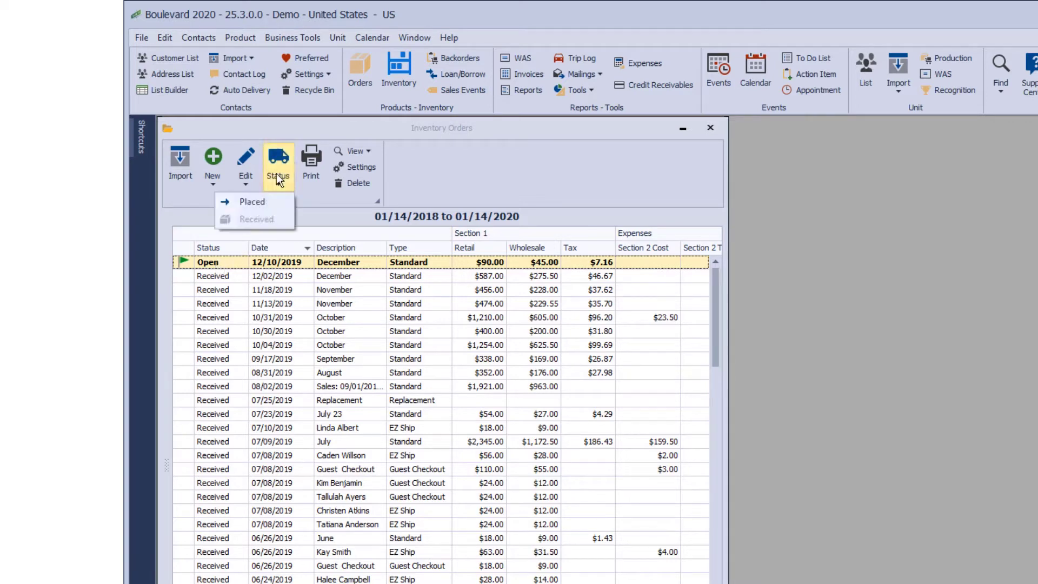
pyautogui.click(268, 202)
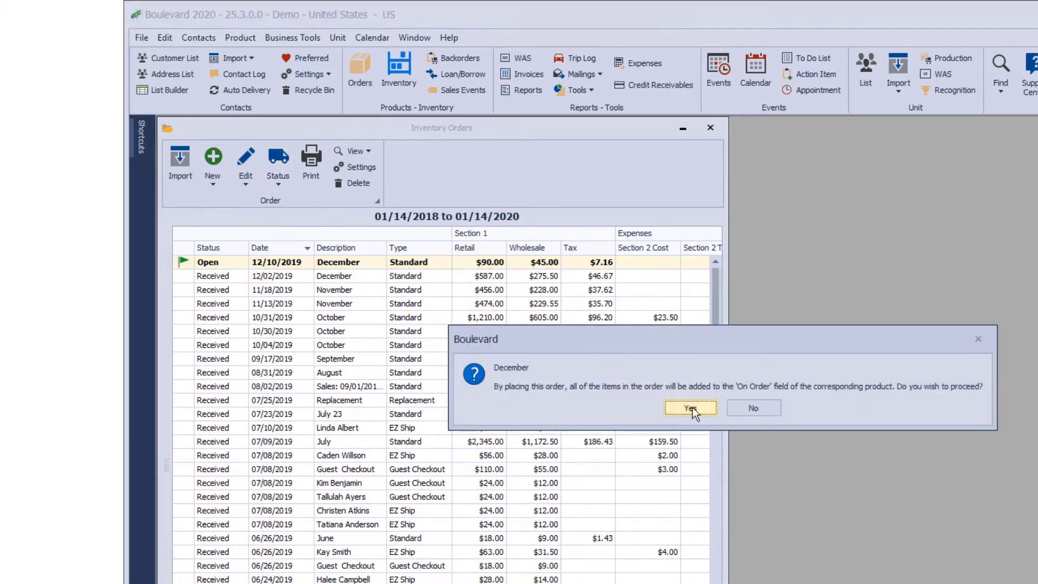
pyautogui.click(692, 406)
pyautogui.click(276, 180)
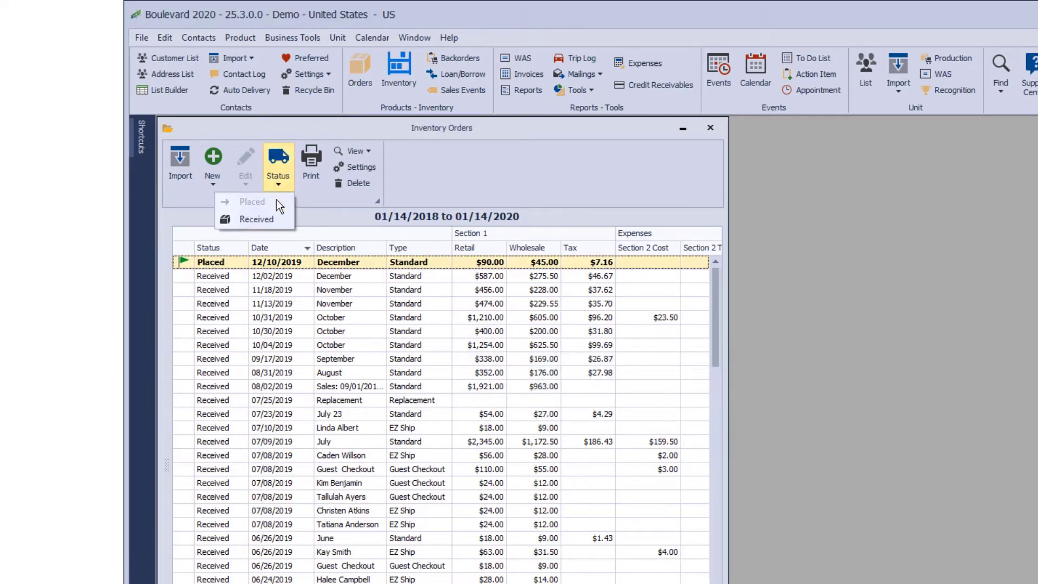
pyautogui.click(277, 219)
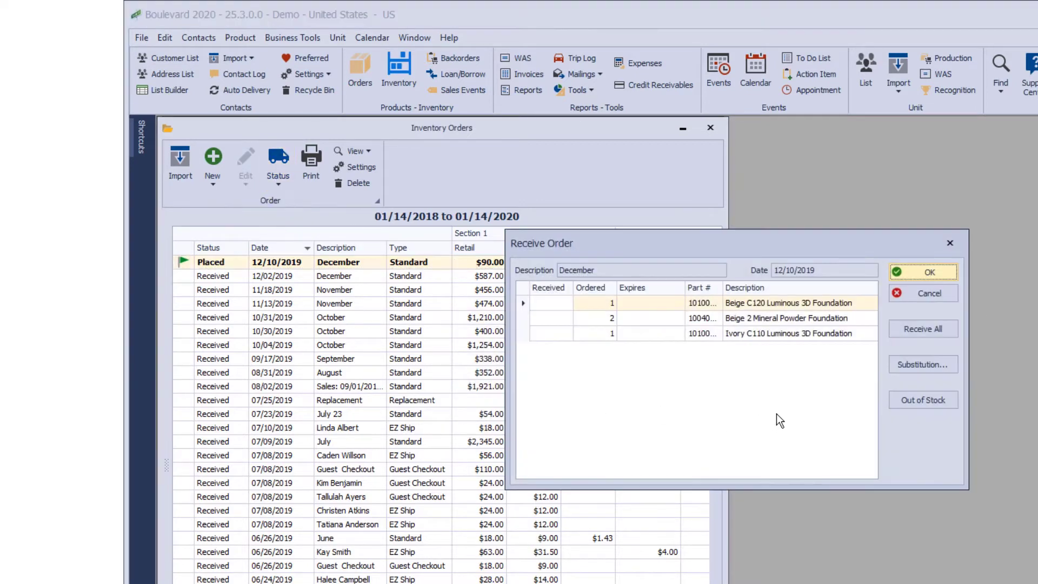
pyautogui.click(929, 327)
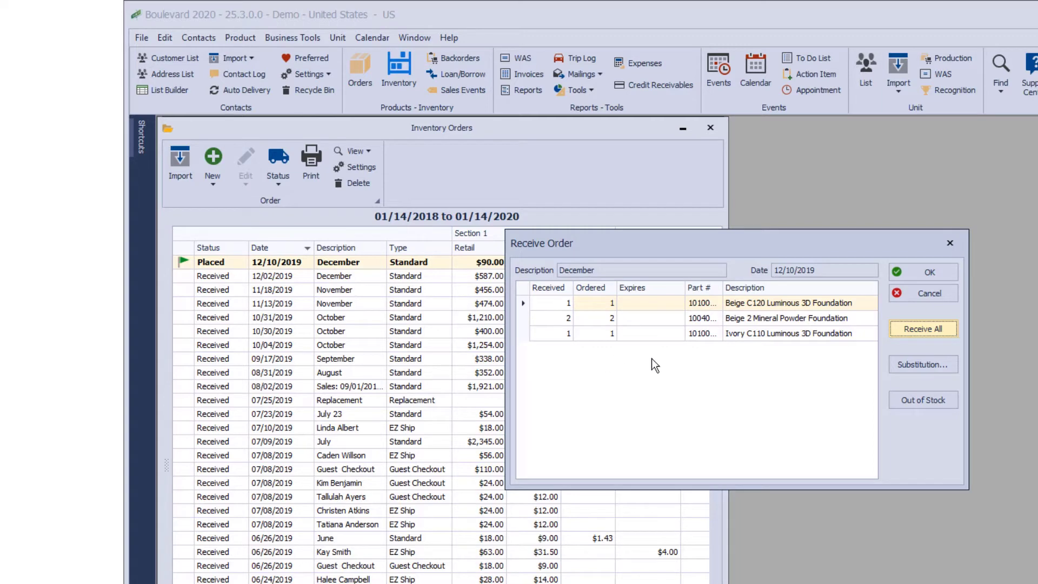
pyautogui.click(920, 295)
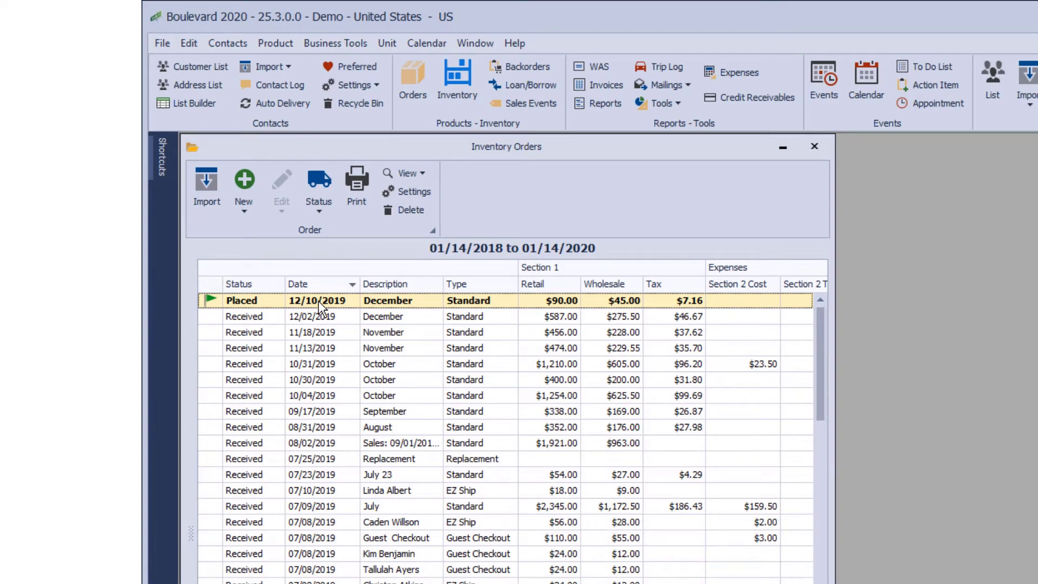
# Close the placed 12/10/2019 December order without adding its quantities to inventory.
pyautogui.rightClick(319, 301)
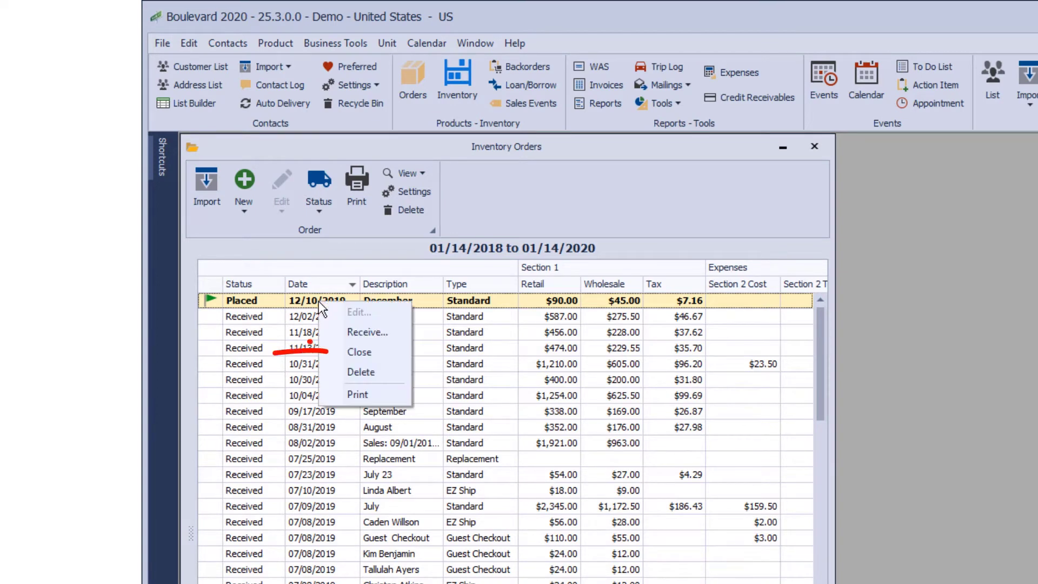
pyautogui.click(403, 352)
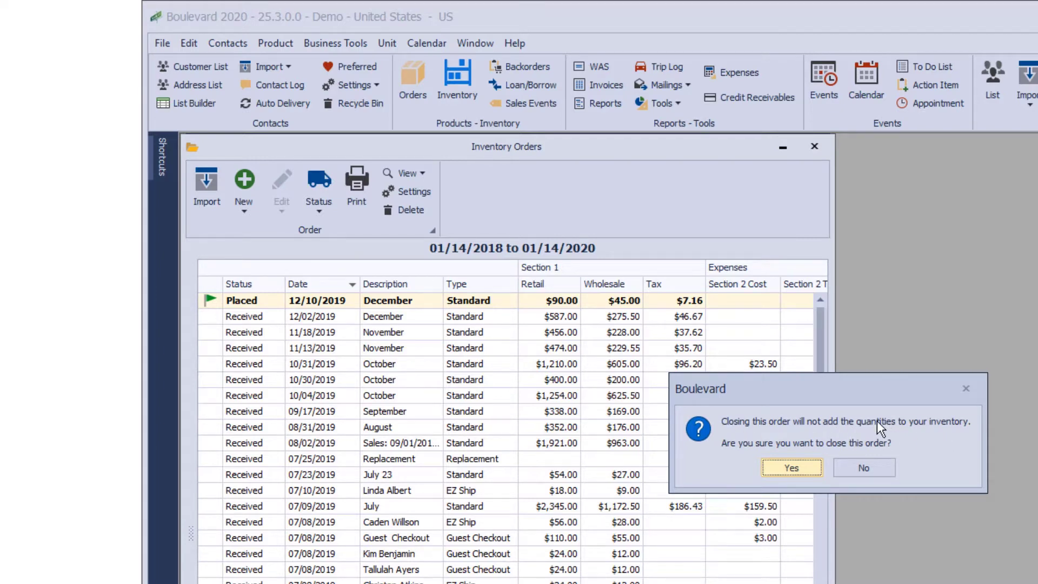
pyautogui.click(798, 467)
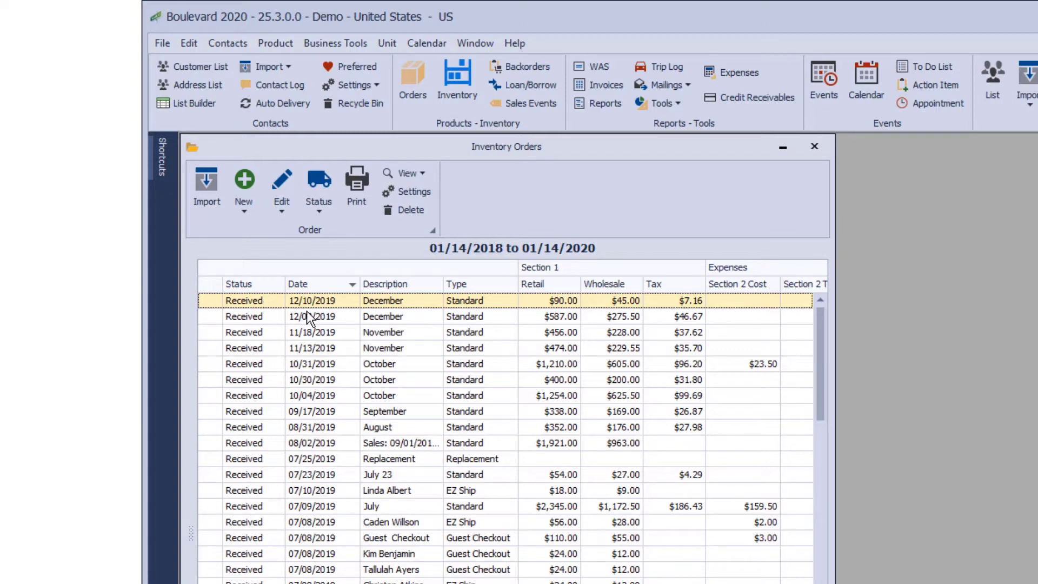
# Create a historical inventory order described as January, dated 01/14/2020, with all amounts left at $0.00.
pyautogui.click(247, 216)
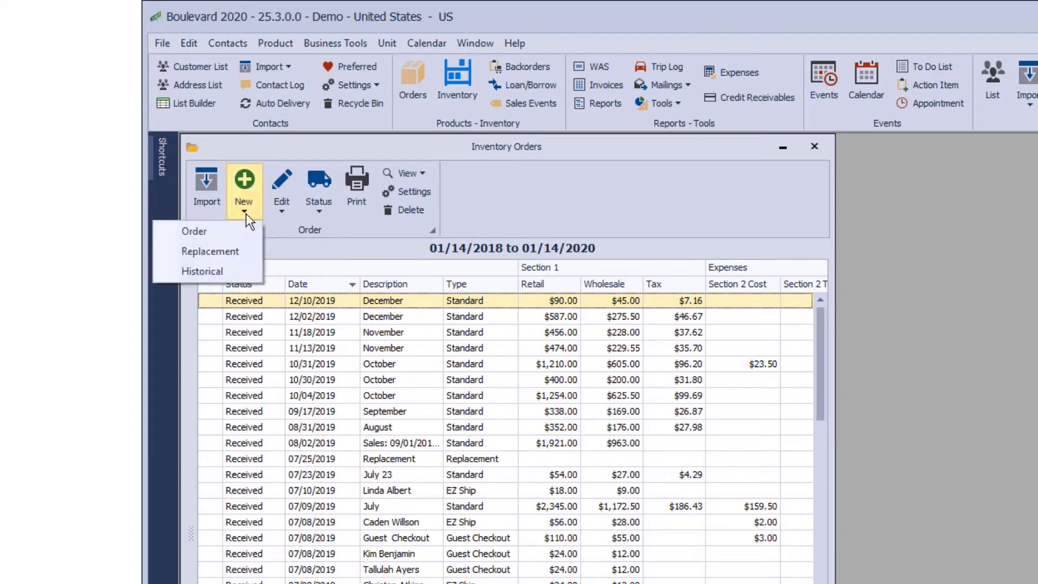
pyautogui.click(237, 270)
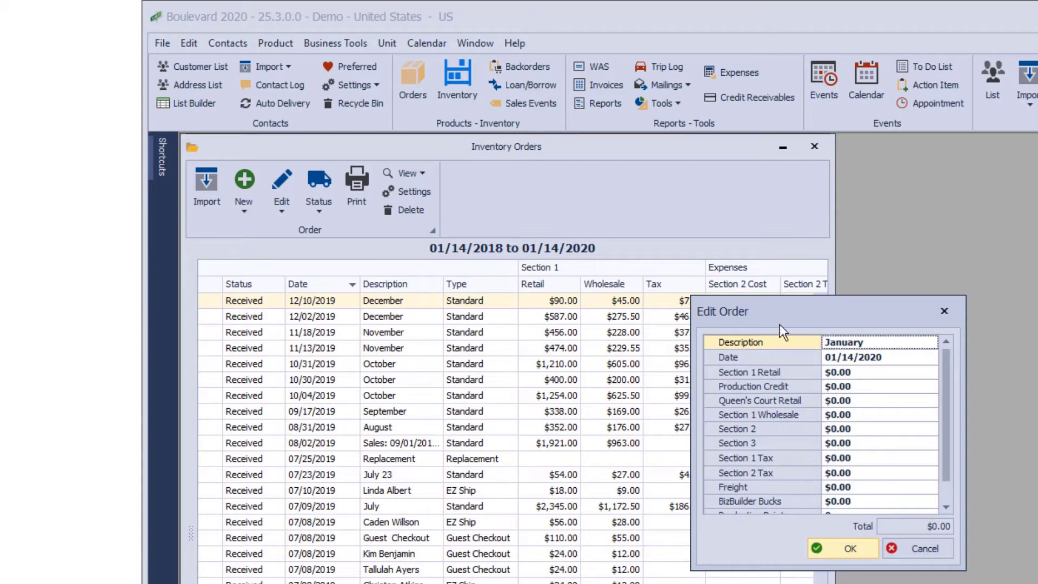
pyautogui.moveTo(796, 314); pyautogui.dragTo(581, 284)
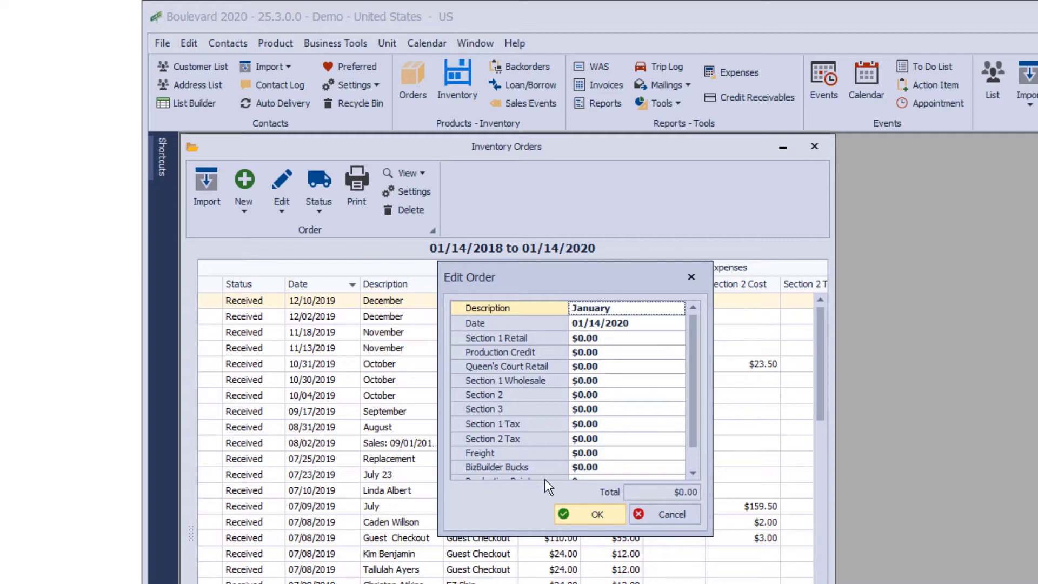
pyautogui.click(577, 518)
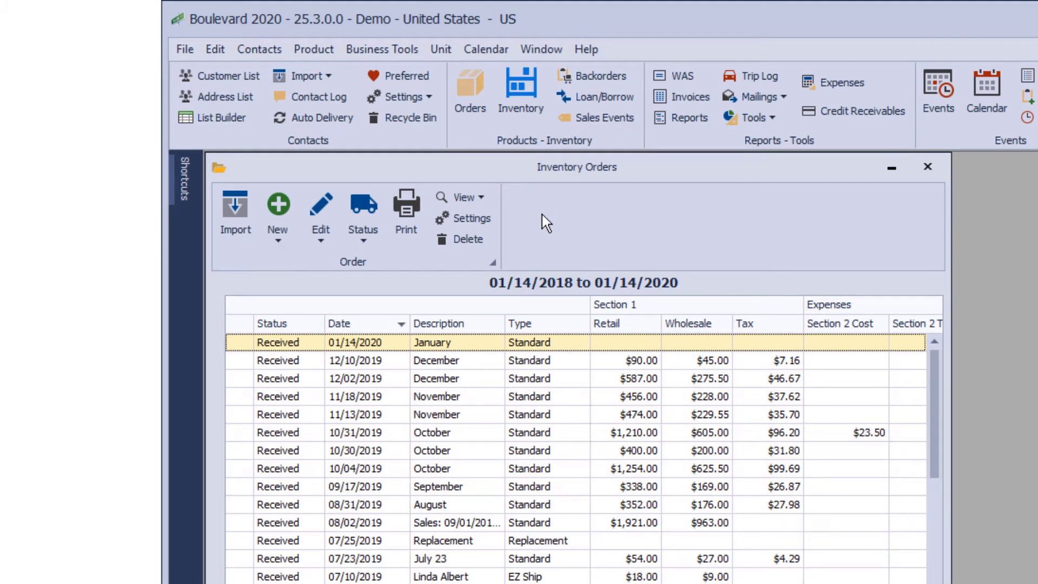
# Review the inventory order settings for default discount, freight and print sequence, and accept them as they are.
pyautogui.click(484, 218)
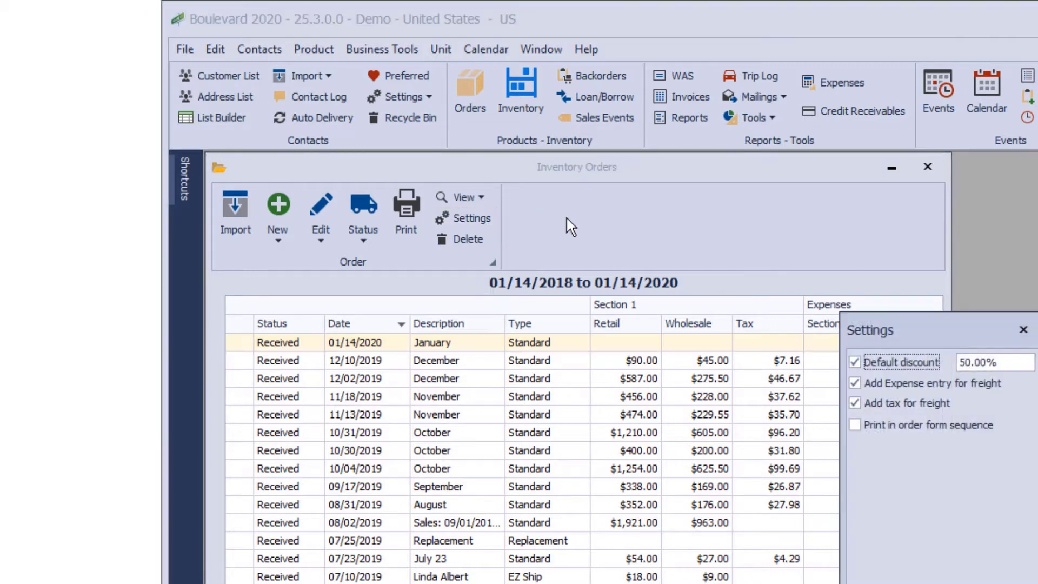
pyautogui.moveTo(906, 333); pyautogui.dragTo(612, 245)
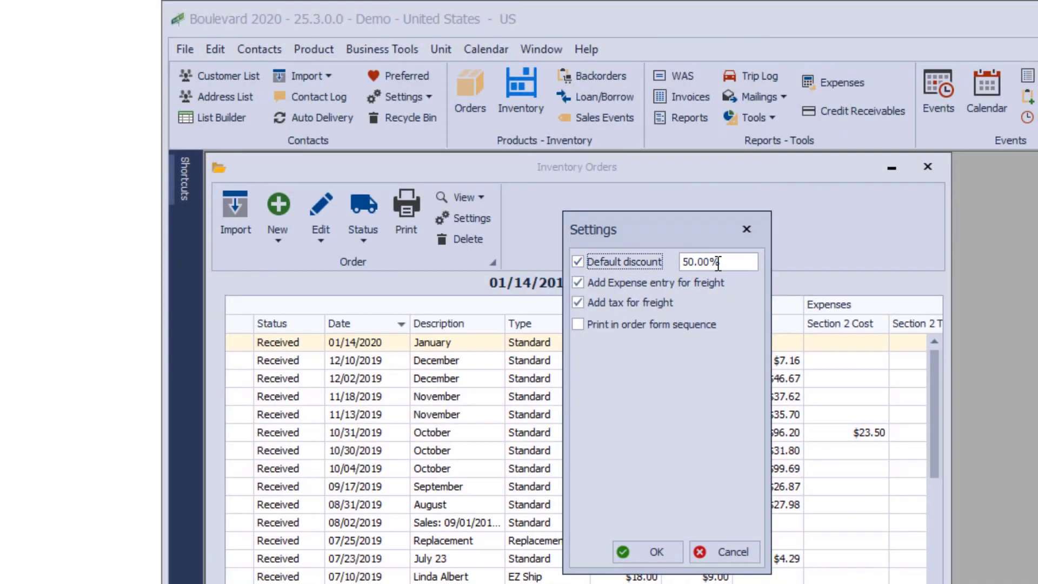
pyautogui.click(641, 547)
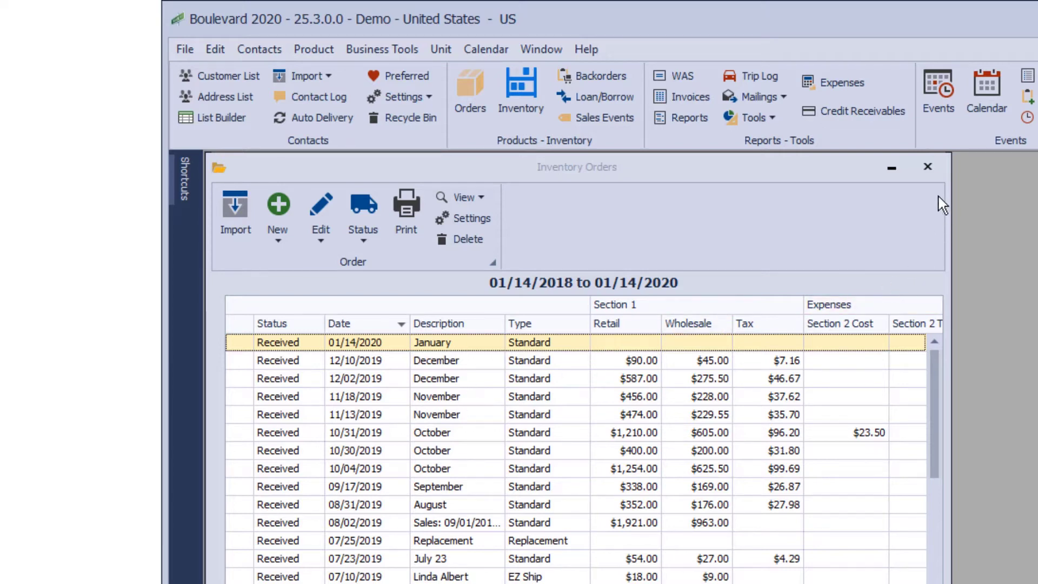
# Close the Inventory Orders window and open the product inventory list.
pyautogui.click(937, 173)
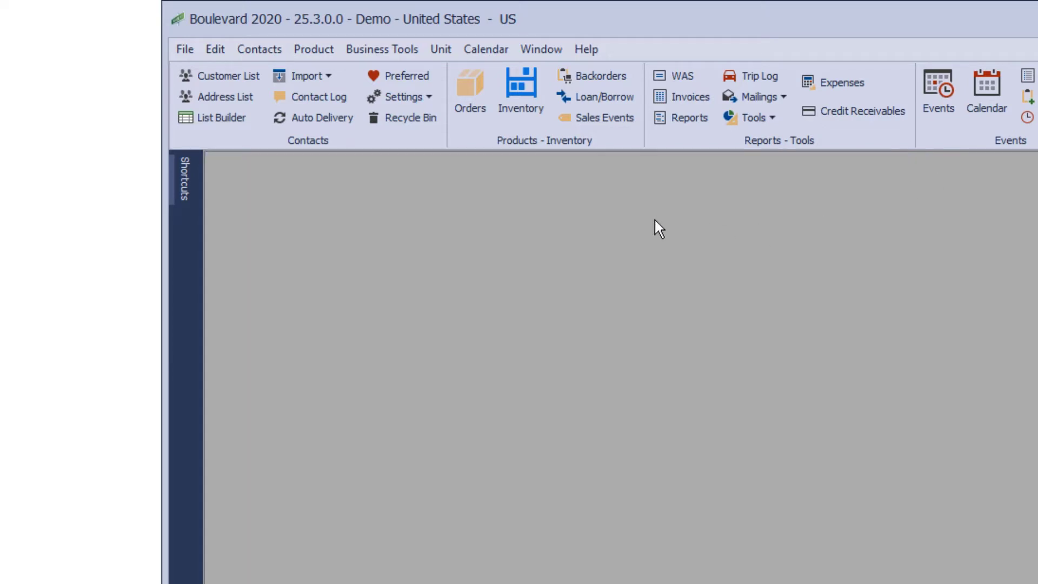
pyautogui.click(514, 101)
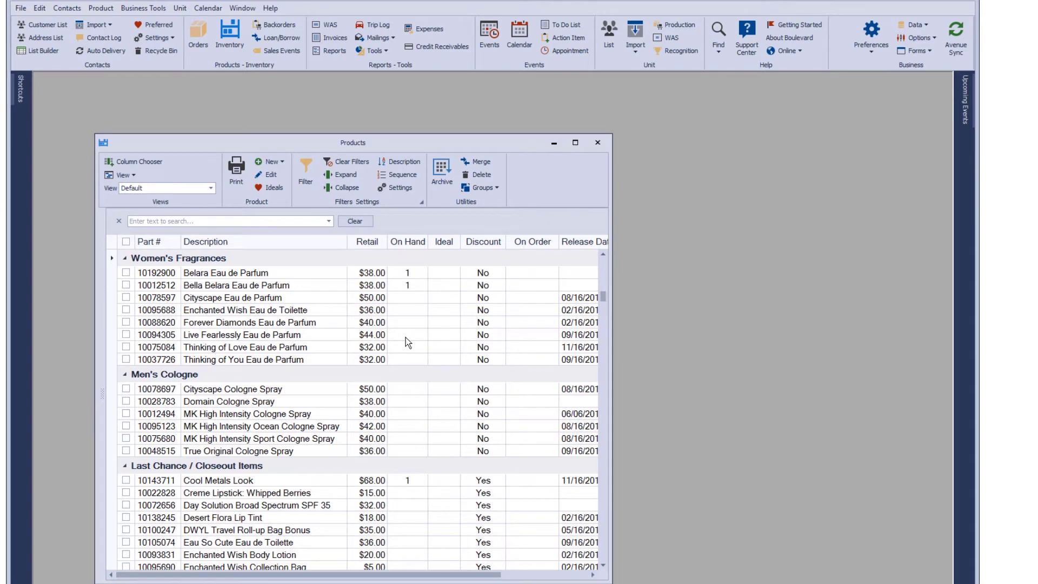
pyautogui.moveTo(403, 141); pyautogui.dragTo(373, 105)
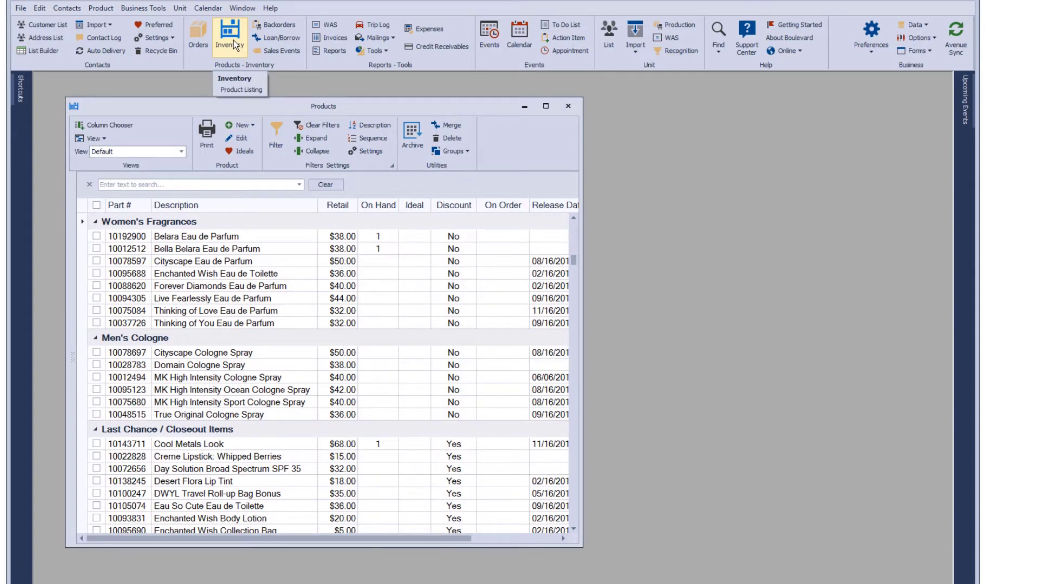
pyautogui.click(109, 10)
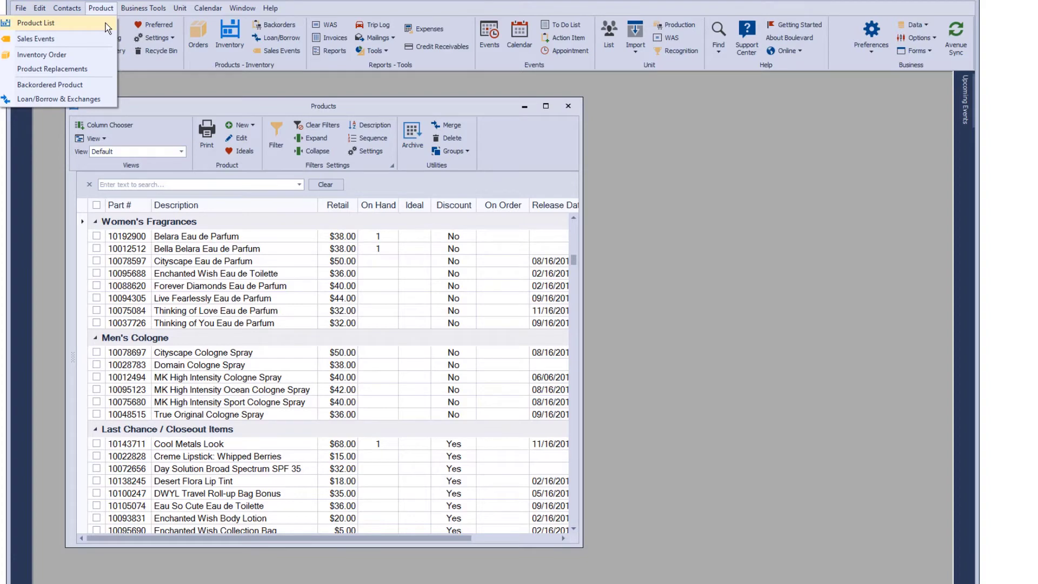
pyautogui.click(239, 108)
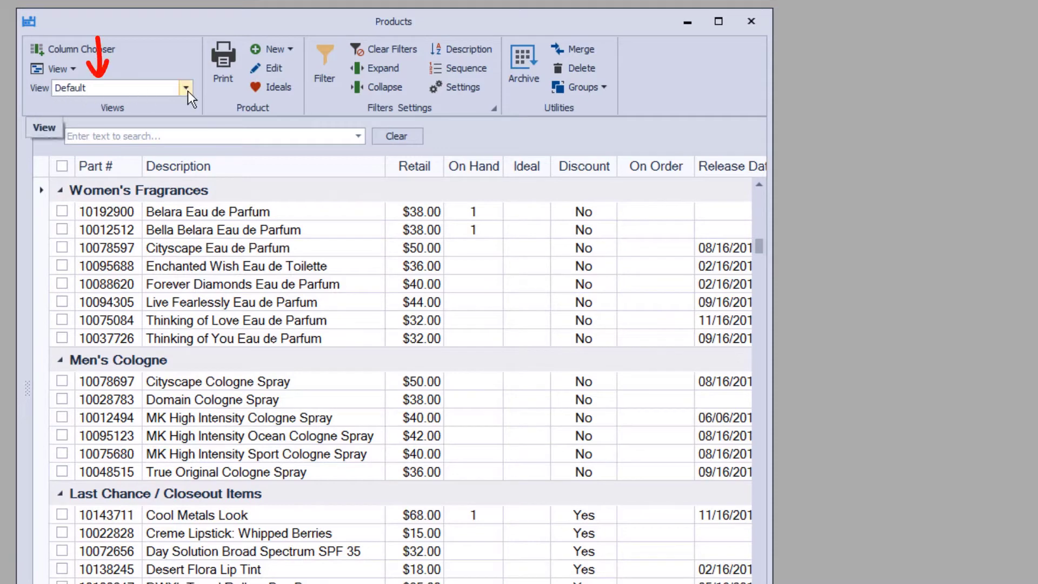
# Review the product list in the Inventory view, and return it to the Default view.
pyautogui.click(187, 91)
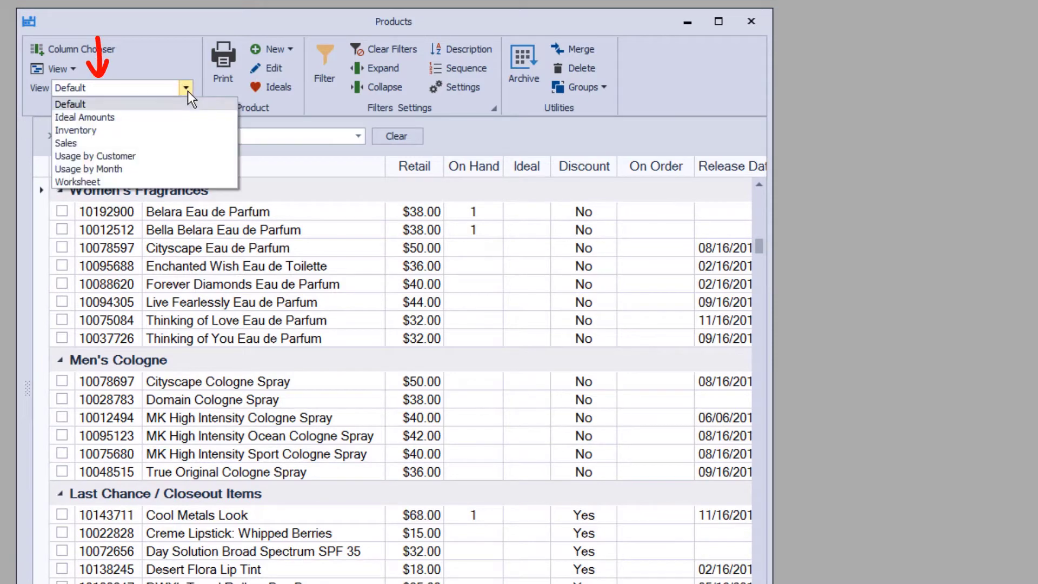
pyautogui.click(153, 131)
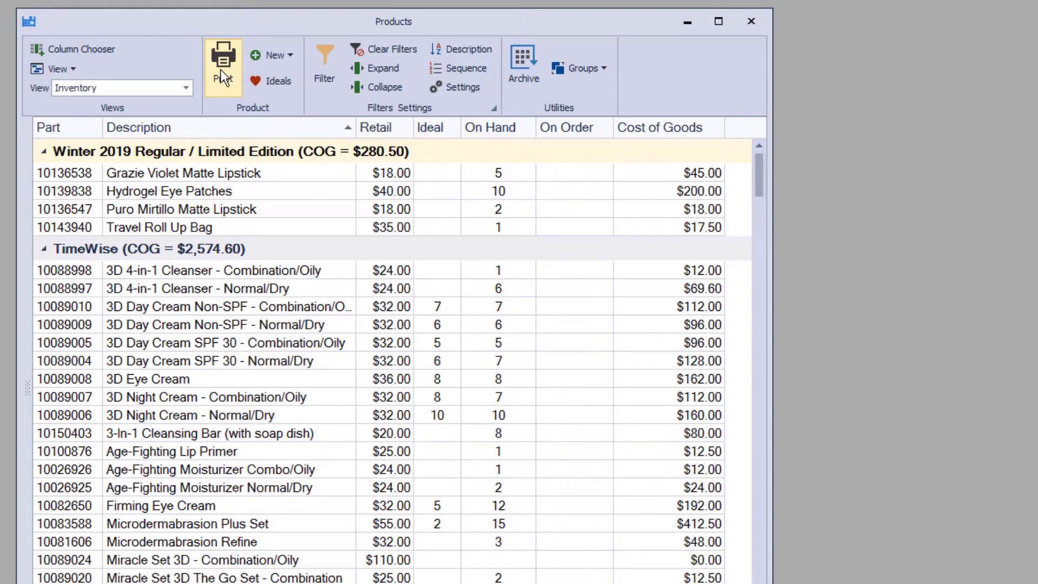
pyautogui.click(187, 87)
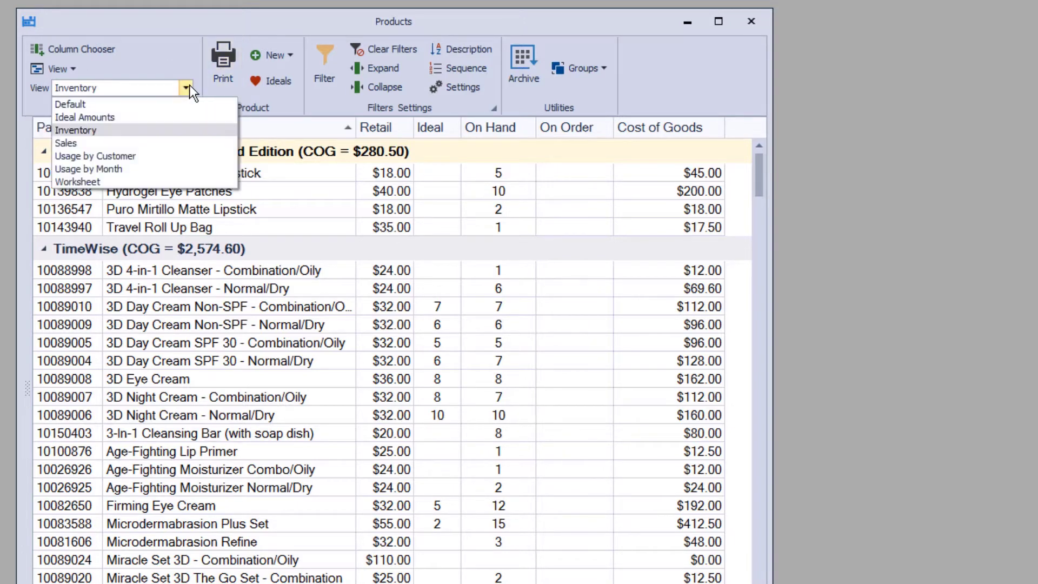
pyautogui.click(86, 105)
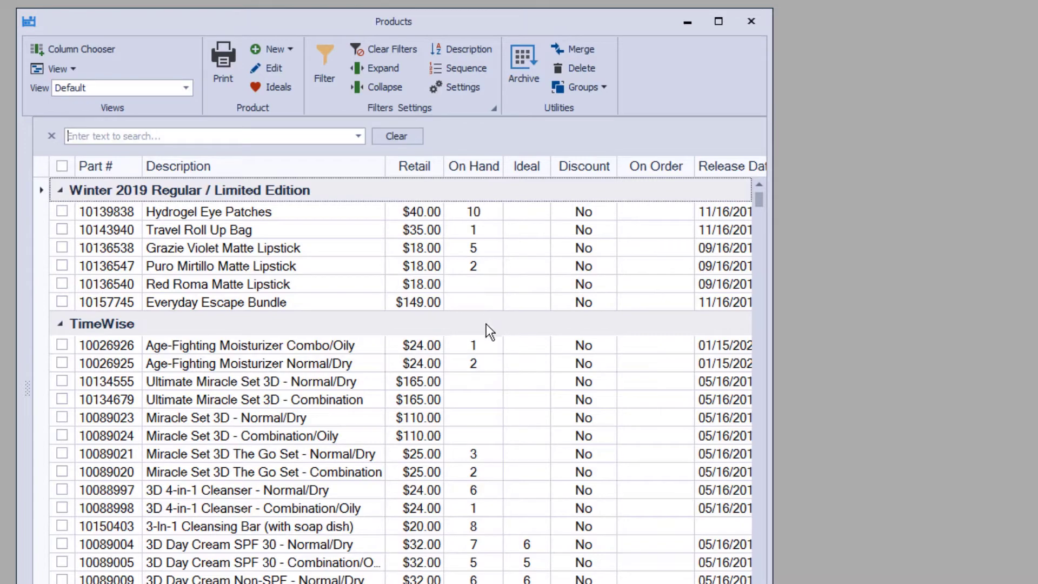
# Set the on-hand quantity of 3D 4-in-1 Cleanser to 5 for Normal/Dry and 2 for Combination/Oily.
pyautogui.click(476, 490)
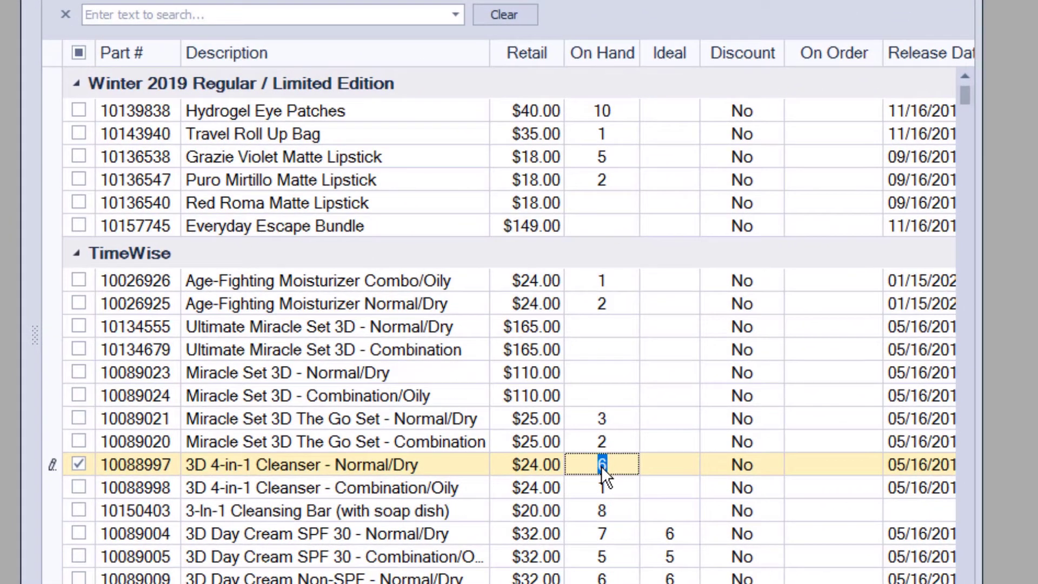
pyautogui.write('5')
pyautogui.press('Down')
pyautogui.write('2')
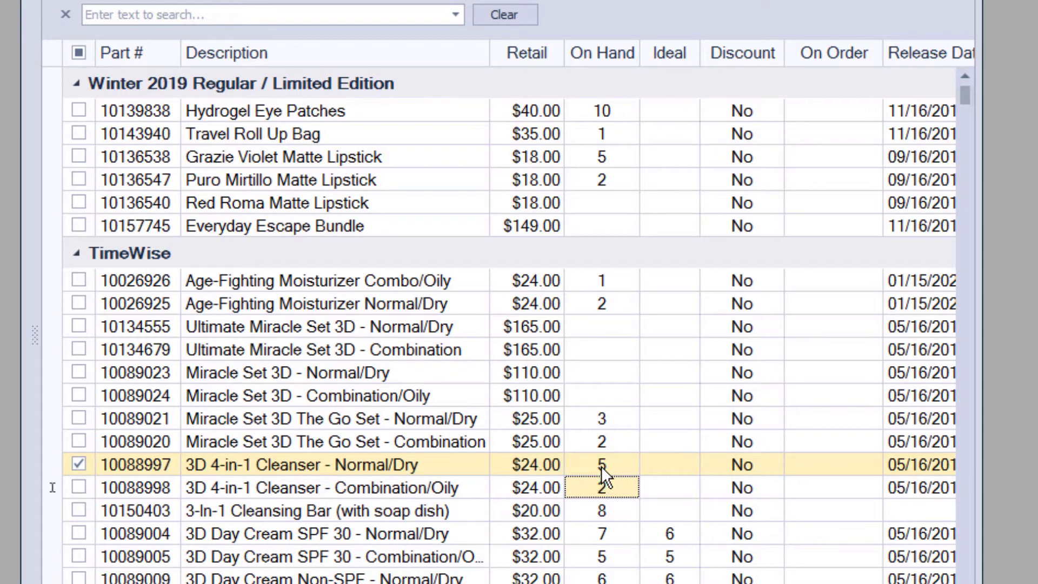
pyautogui.press('Down')
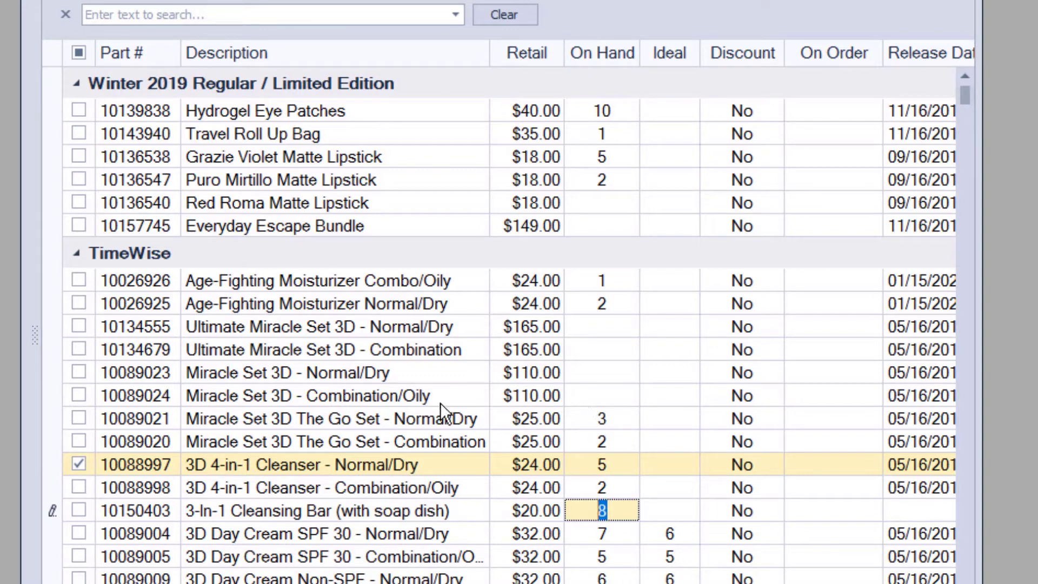
# Set the on-hand quantity of Miracle Set 3D to 2 for Combination/Oily and 1 for Normal/Dry.
pyautogui.click(378, 382)
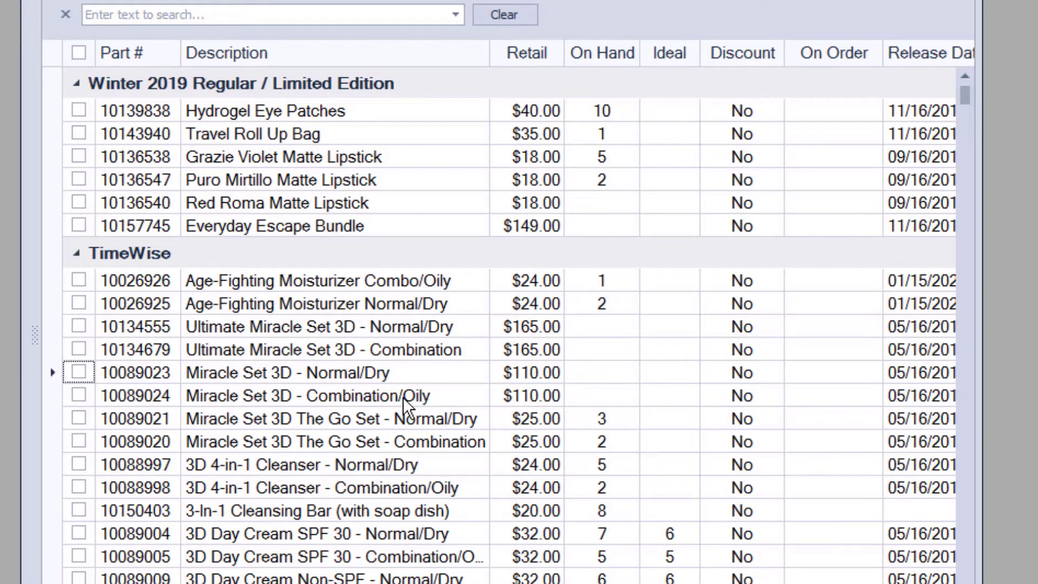
pyautogui.click(590, 396)
pyautogui.write('2')
pyautogui.press('Up')
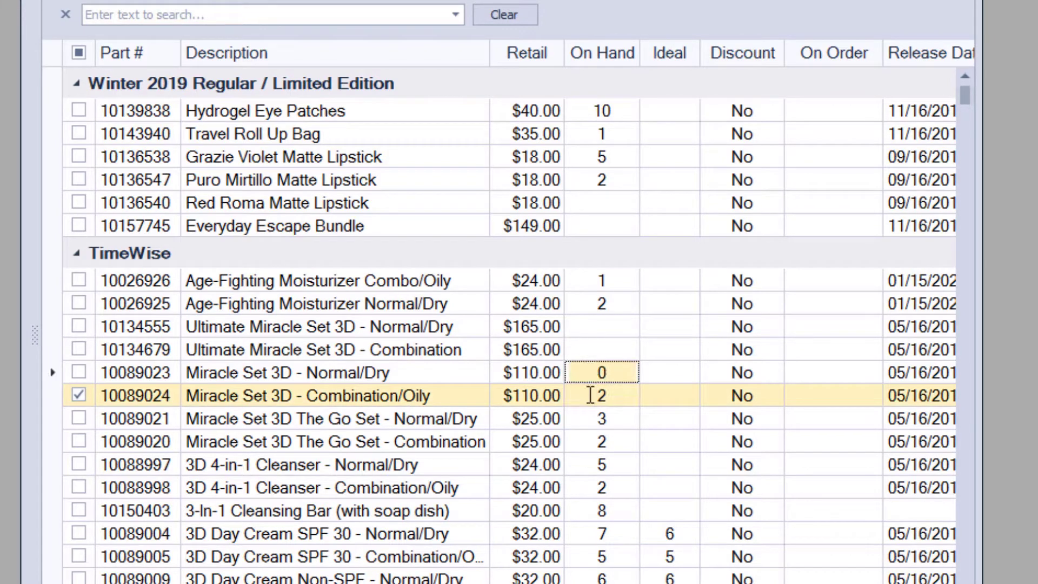
pyautogui.write('1')
pyautogui.press('Down')
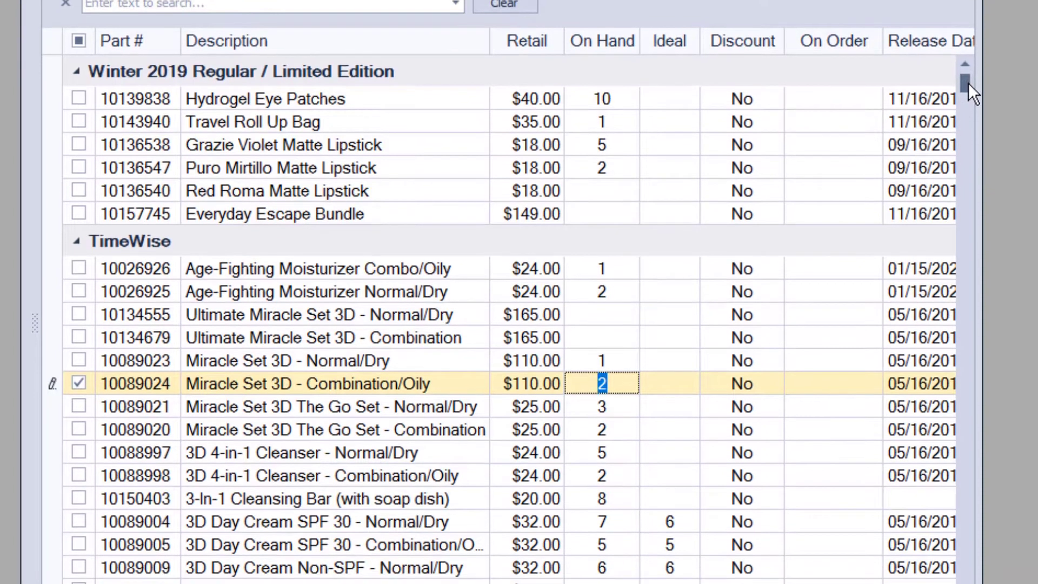
# Change the Botanical Effects Regimen product from a pre-pack to a set and confirm.
pyautogui.moveTo(969, 93); pyautogui.dragTo(969, 104)
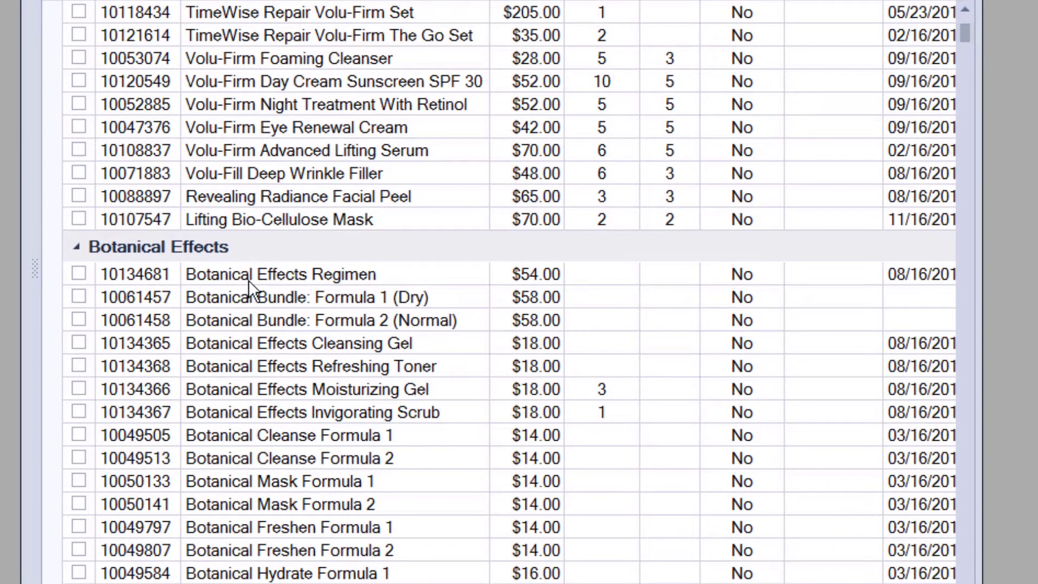
pyautogui.click(268, 276)
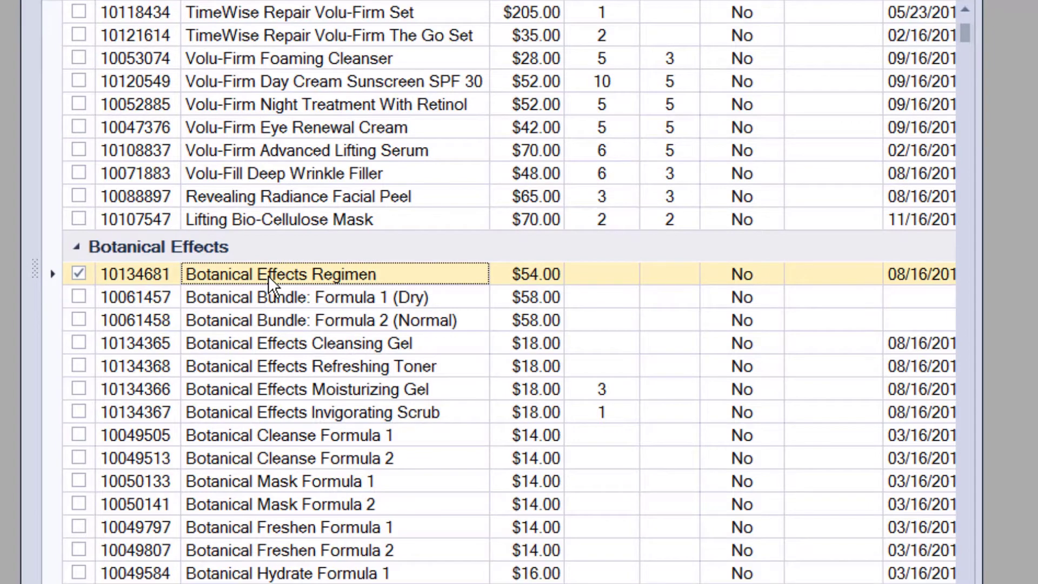
pyautogui.rightClick(268, 276)
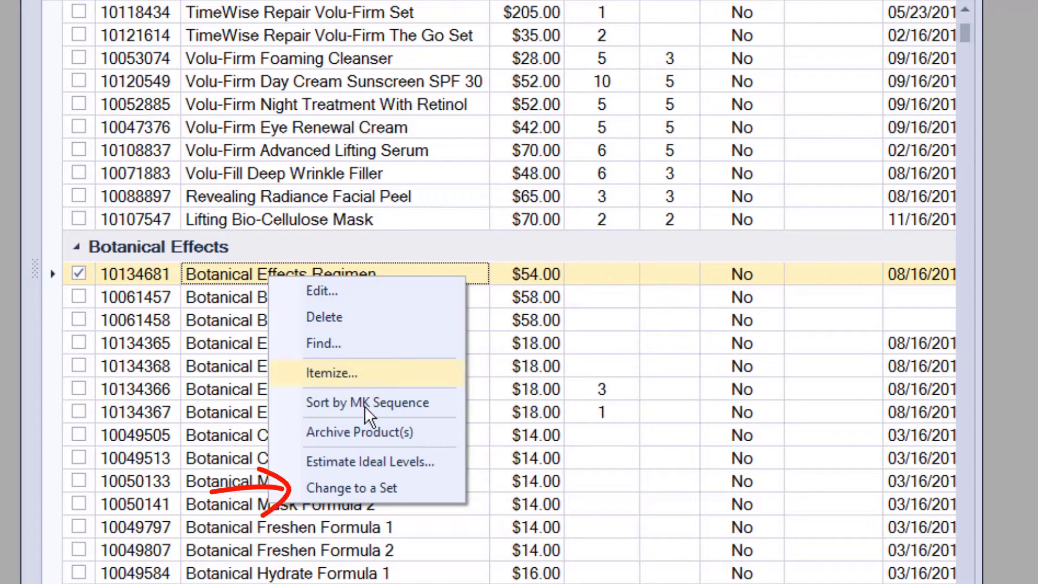
pyautogui.click(400, 486)
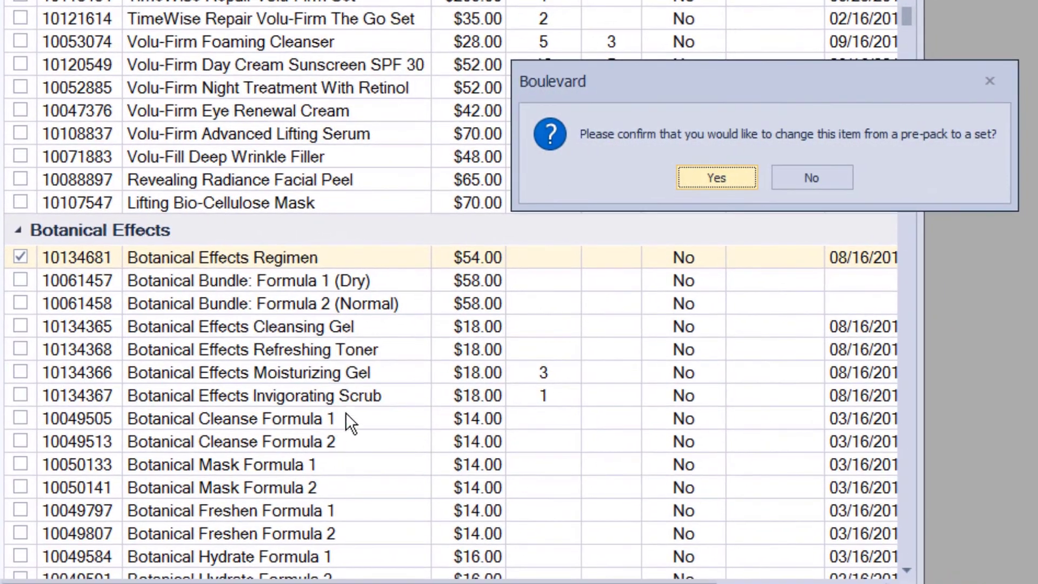
pyautogui.click(735, 176)
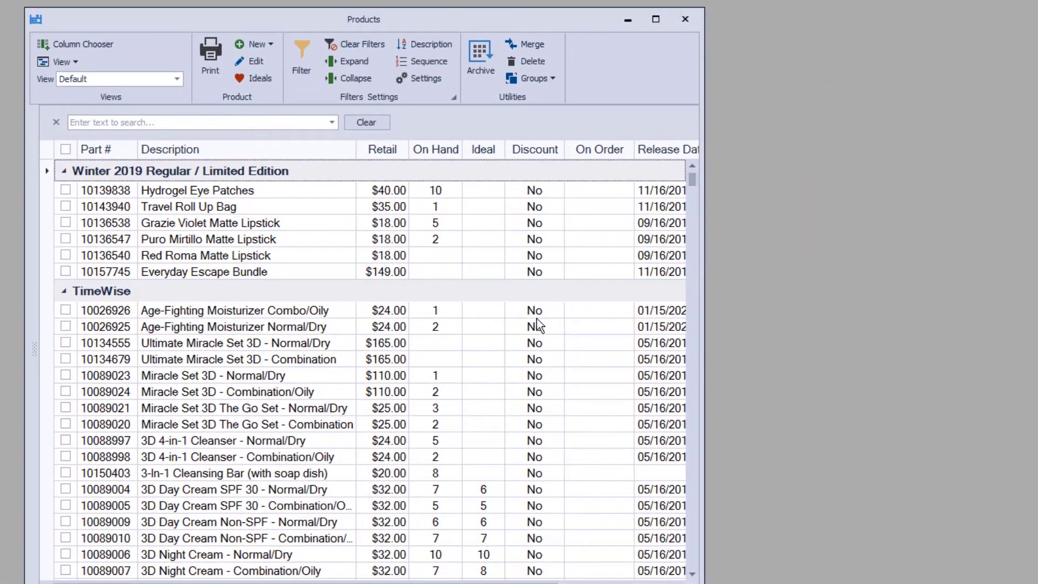
# Set the on-hand quantity of Botanical Effects Regimen to 2.
pyautogui.scroll(-7, 568, 324)
pyautogui.scroll(-5, 503, 392)
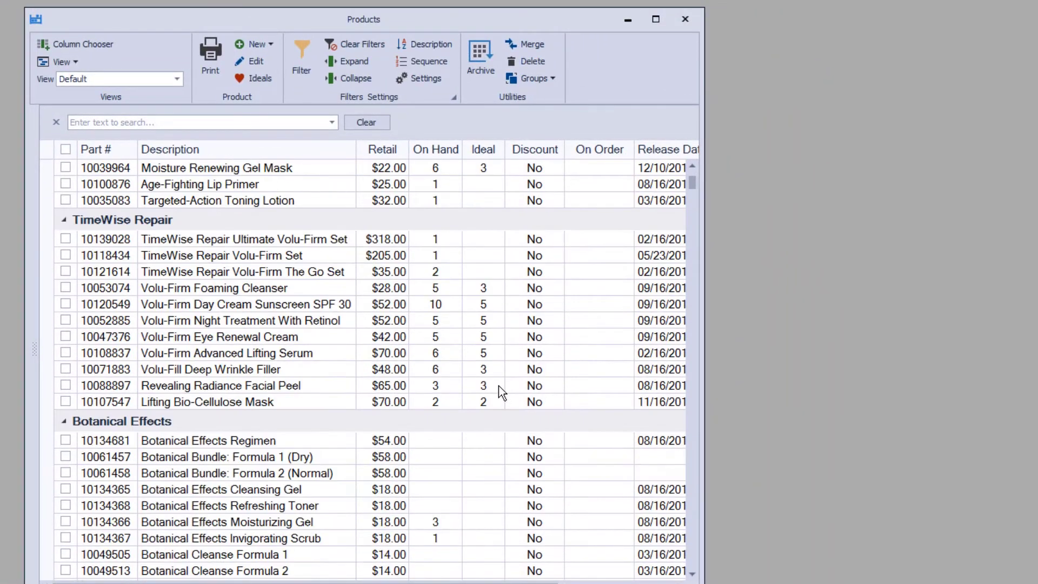
pyautogui.click(442, 393)
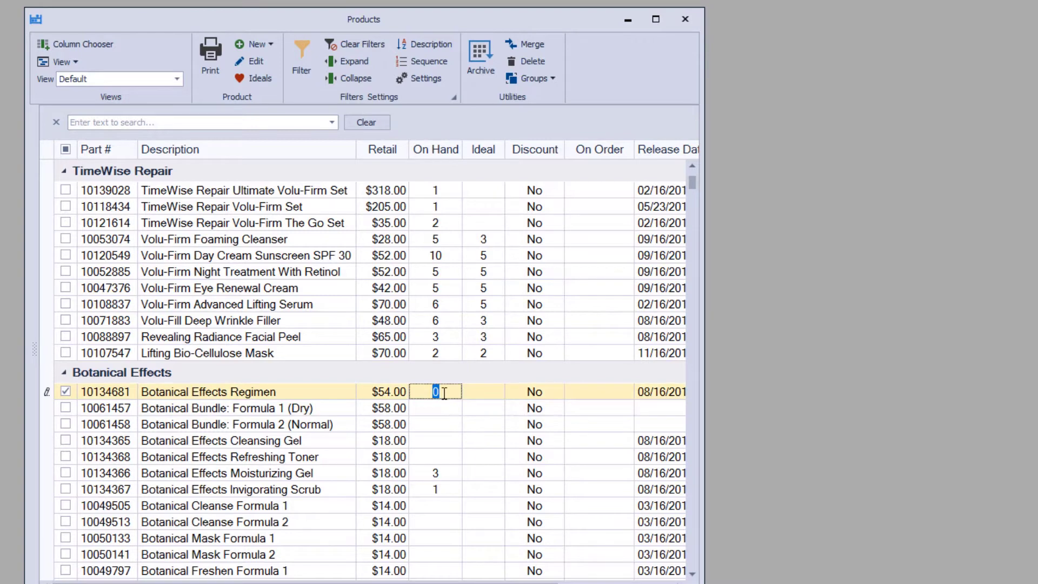
pyautogui.write('2')
pyautogui.press('Return')
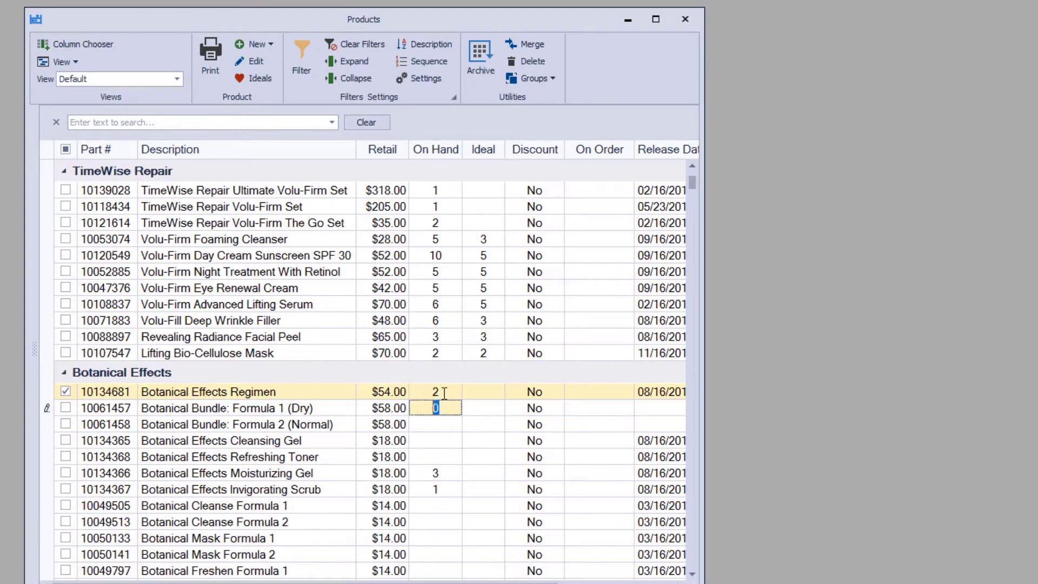
pyautogui.press('Tab')
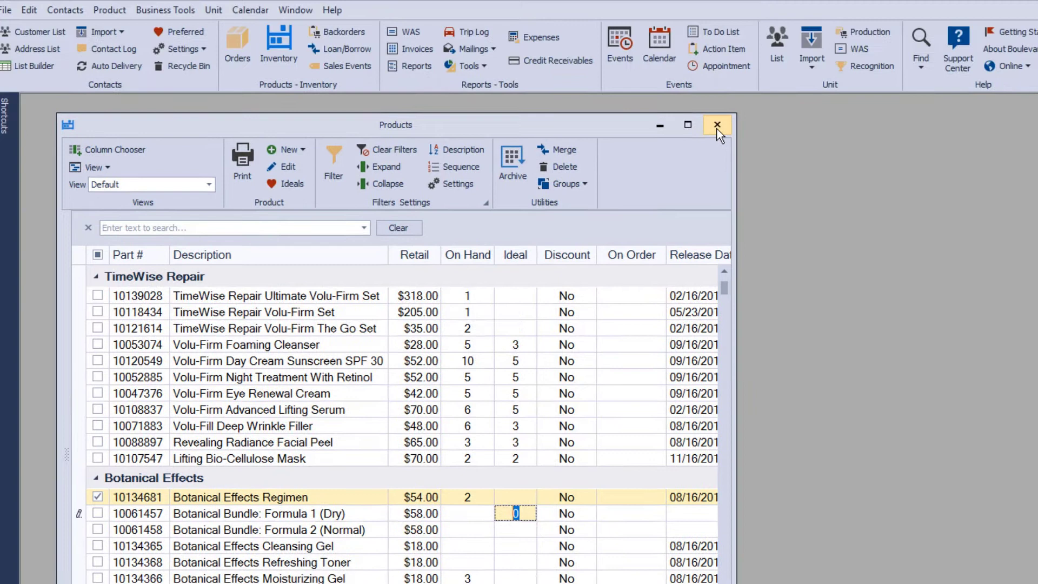
# Close the product list and open a preview of the Inventory Listing by Category tax report.
pyautogui.click(685, 19)
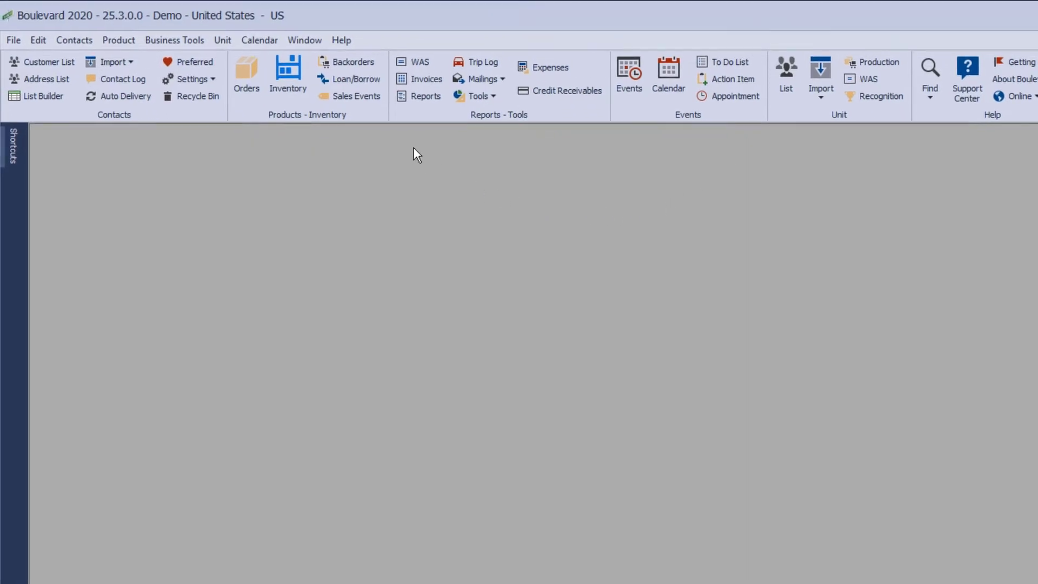
pyautogui.click(424, 97)
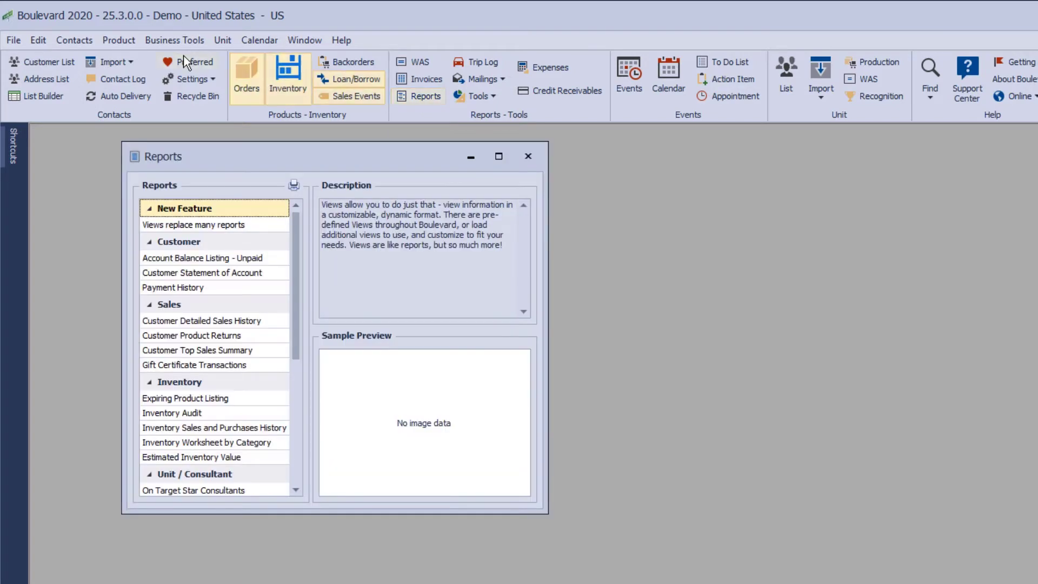
pyautogui.click(165, 39)
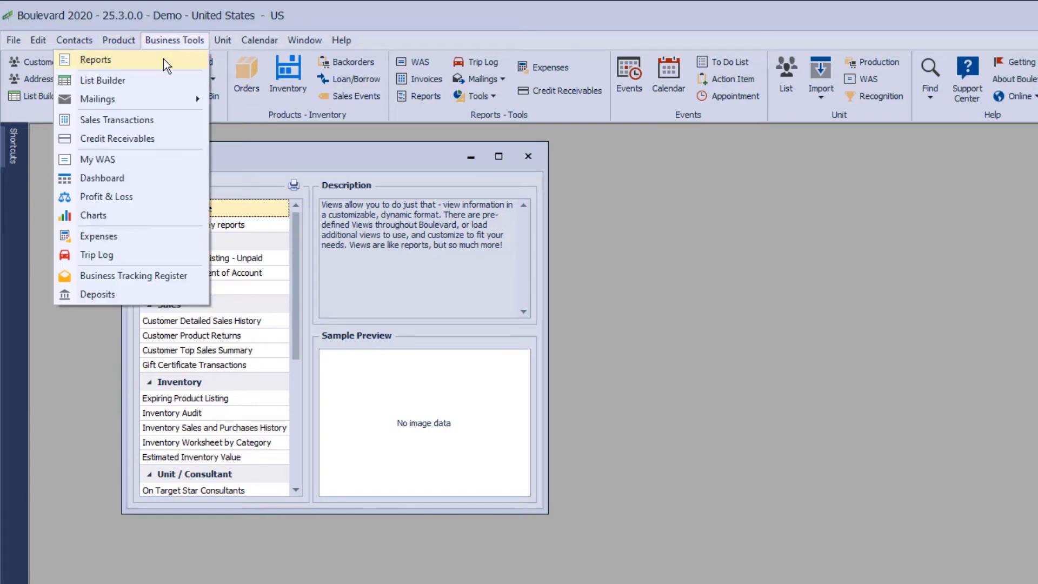
pyautogui.click(293, 348)
pyautogui.moveTo(294, 348); pyautogui.dragTo(303, 481)
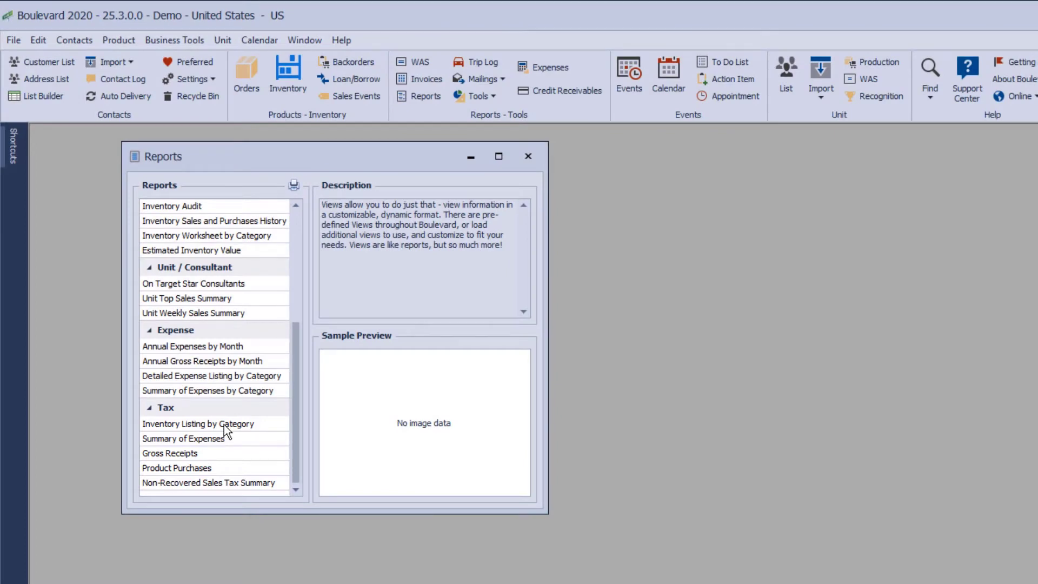
pyautogui.doubleClick(224, 424)
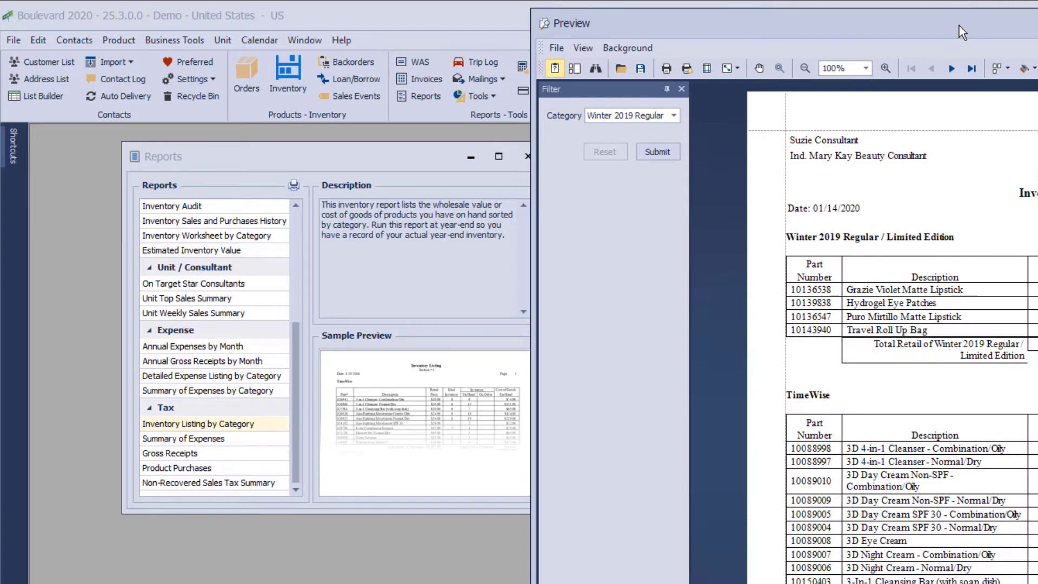
pyautogui.moveTo(959, 25); pyautogui.dragTo(502, 31)
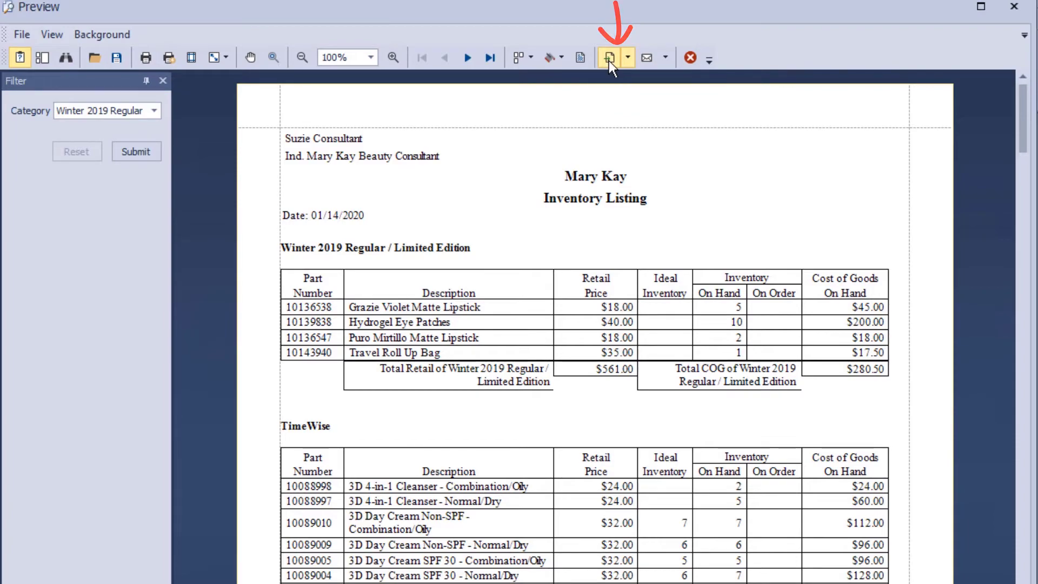
# View the PDF export options for the inventory listing without exporting, and close the report preview and Reports window.
pyautogui.click(609, 58)
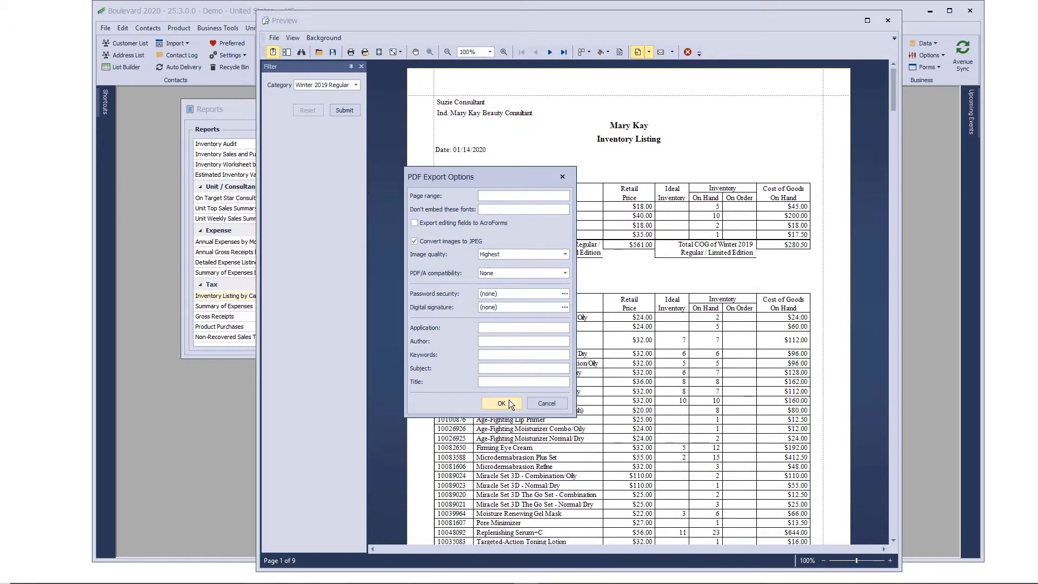
pyautogui.click(545, 403)
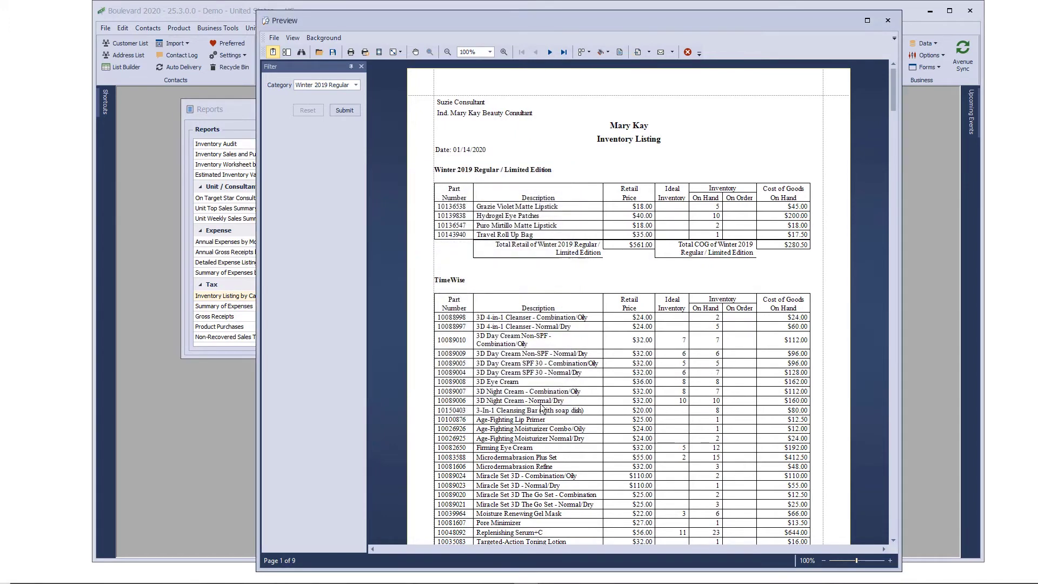
pyautogui.click(888, 20)
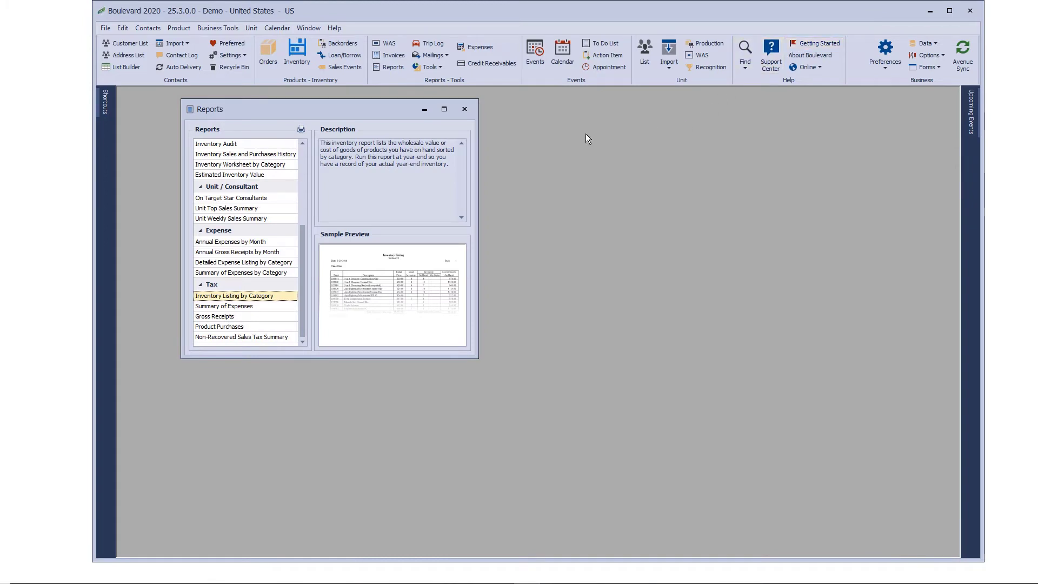
pyautogui.click(465, 109)
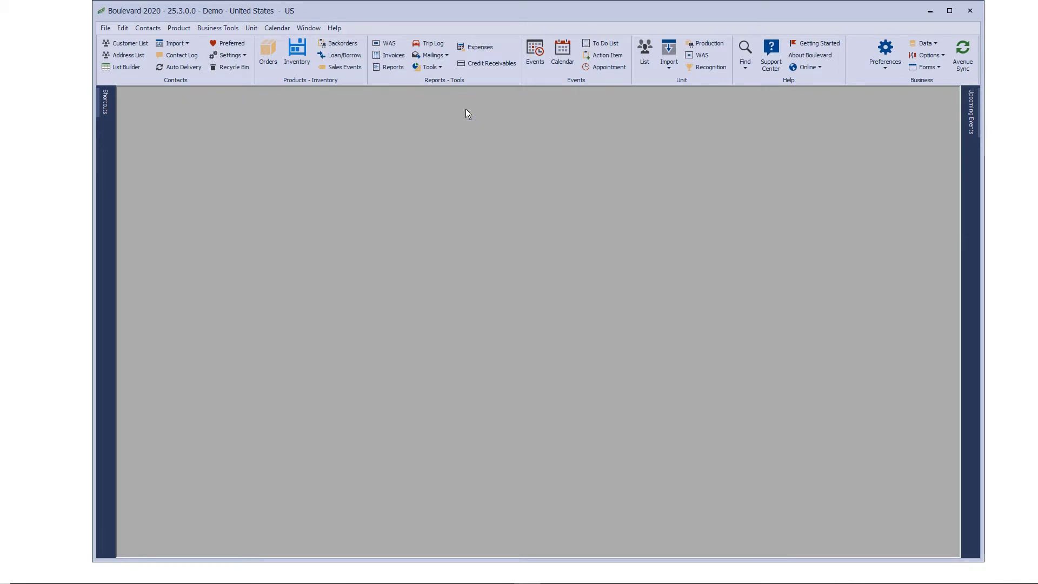
# Back up the Boulevard data to a file named 2019YearEndInventoryBLVD BACKUP.ZIP and acknowledge the completion notice.
pyautogui.click(190, 54)
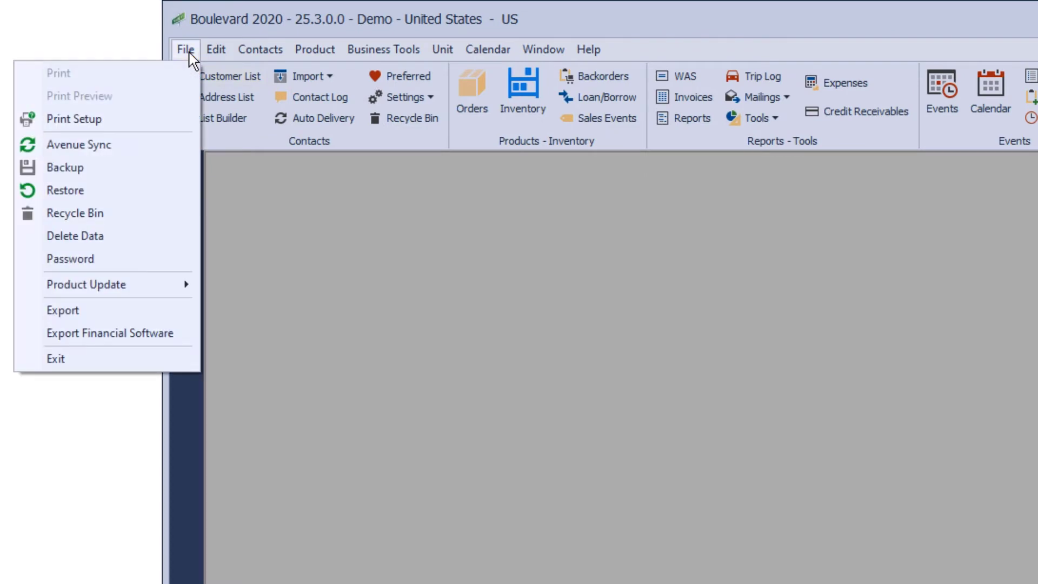
pyautogui.click(132, 167)
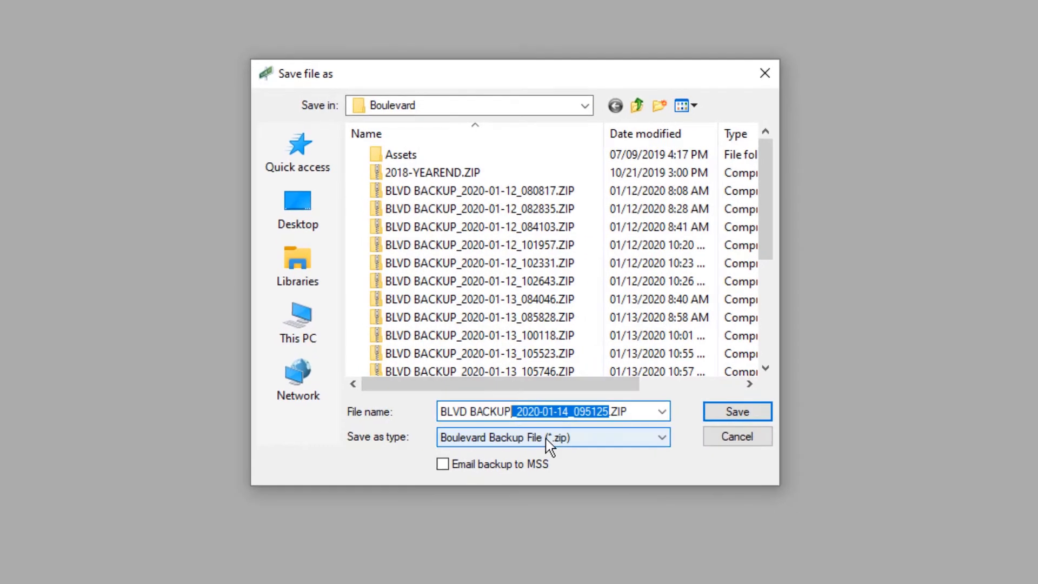
pyautogui.press('Delete')
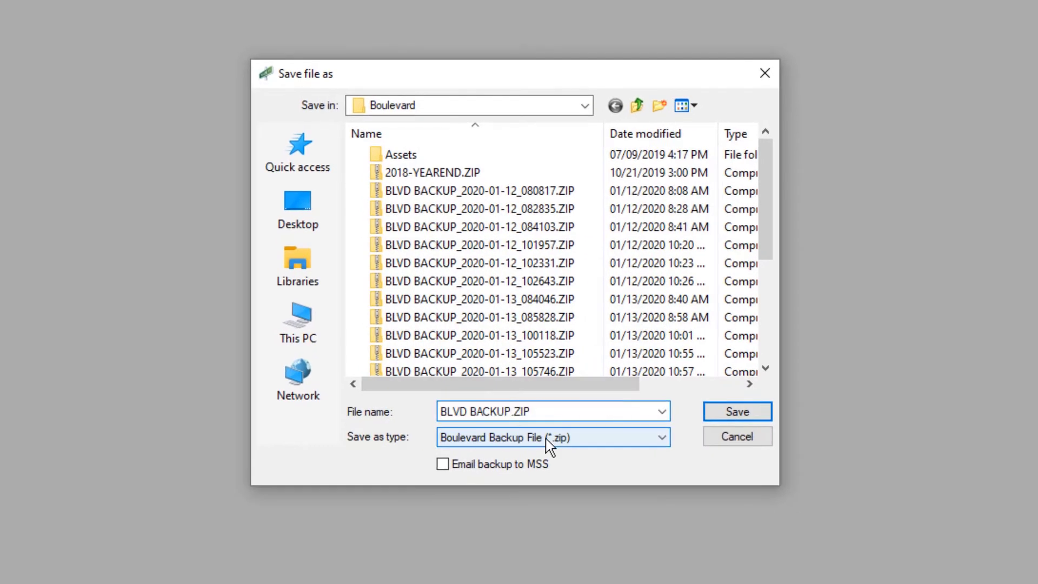
pyautogui.write('2019')
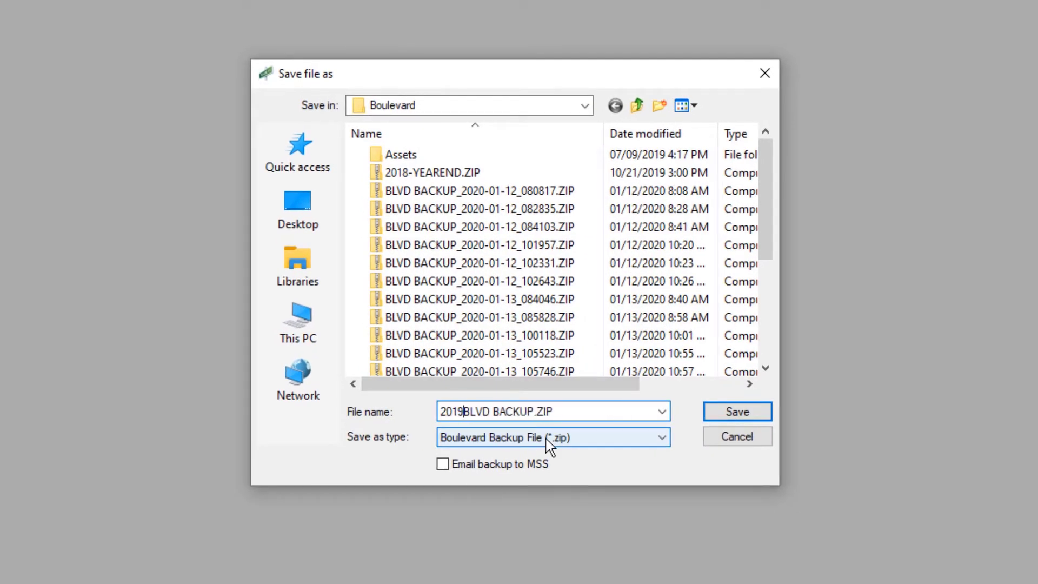
pyautogui.write('Year')
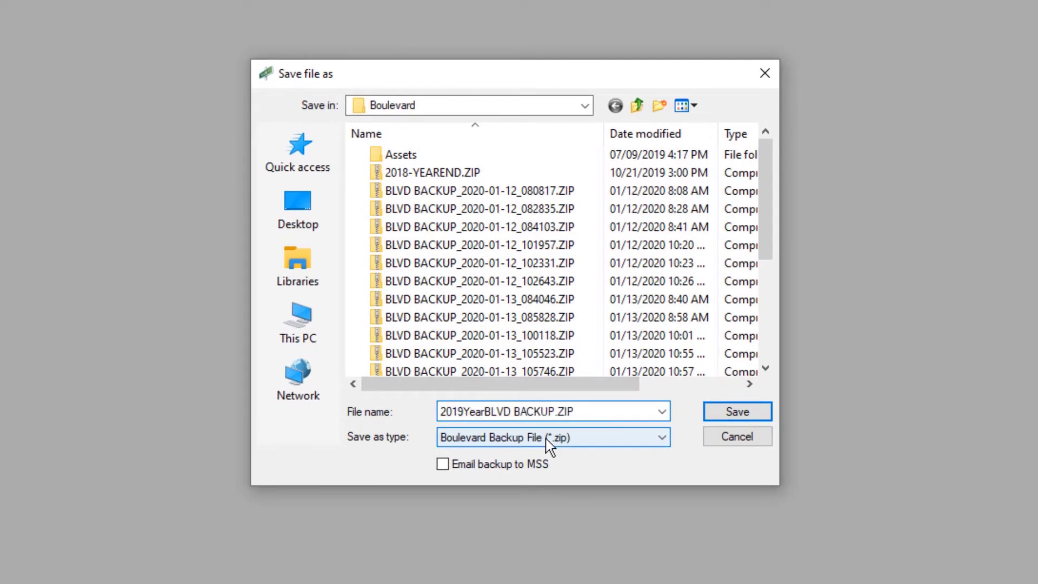
pyautogui.write('End')
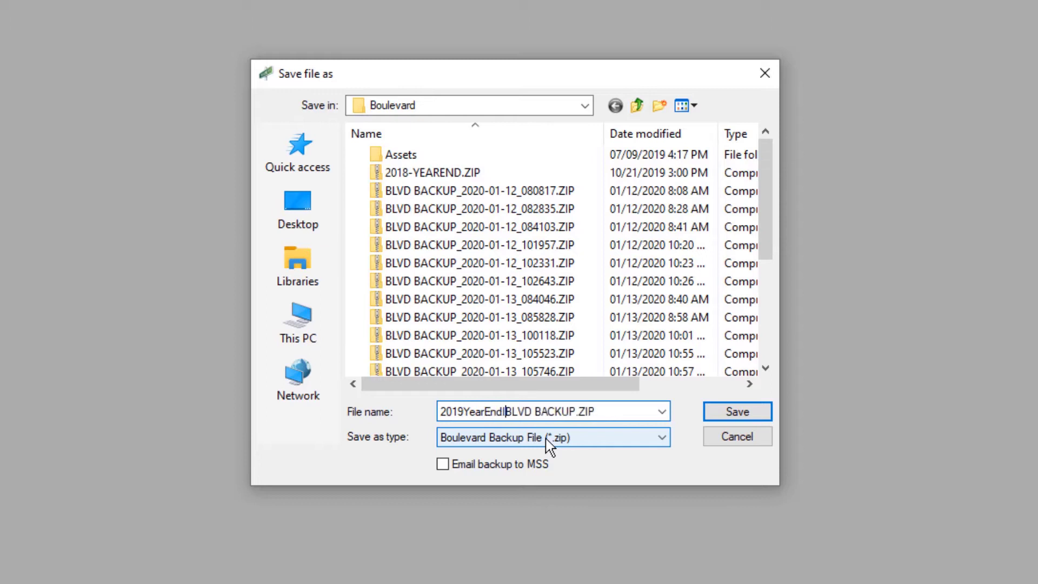
pyautogui.write('Inventory')
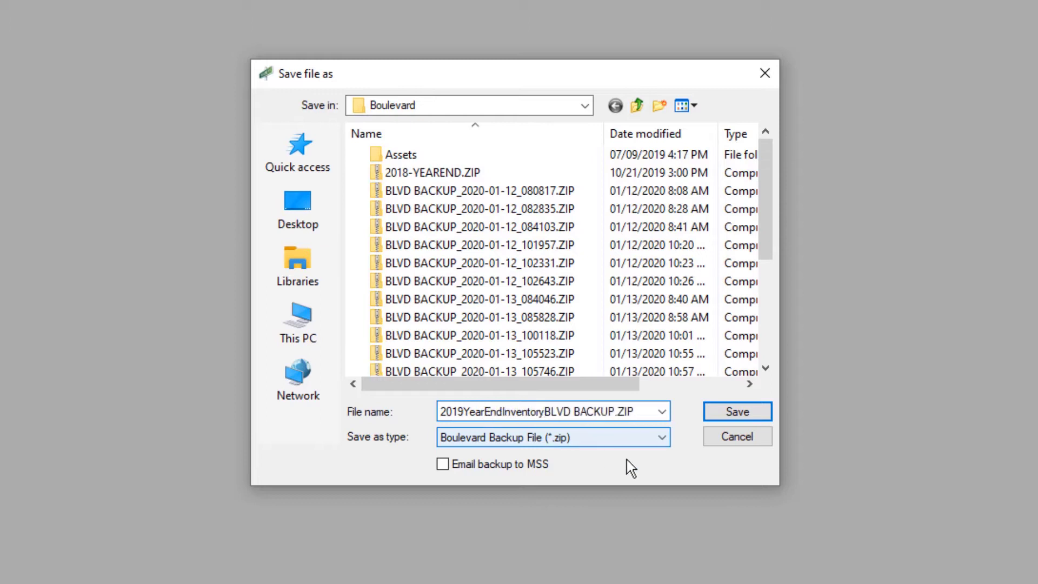
pyautogui.click(752, 414)
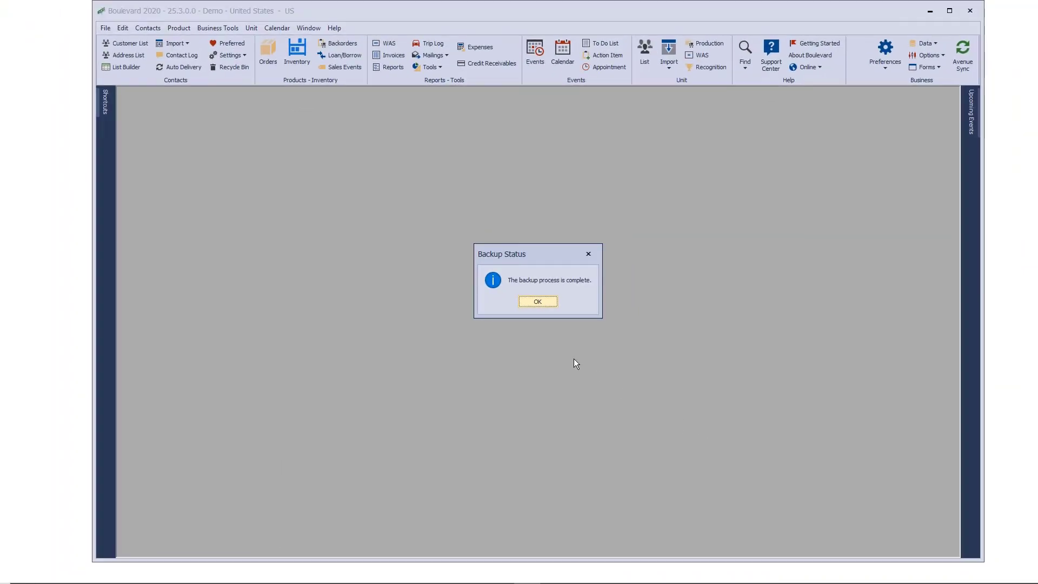
pyautogui.click(537, 301)
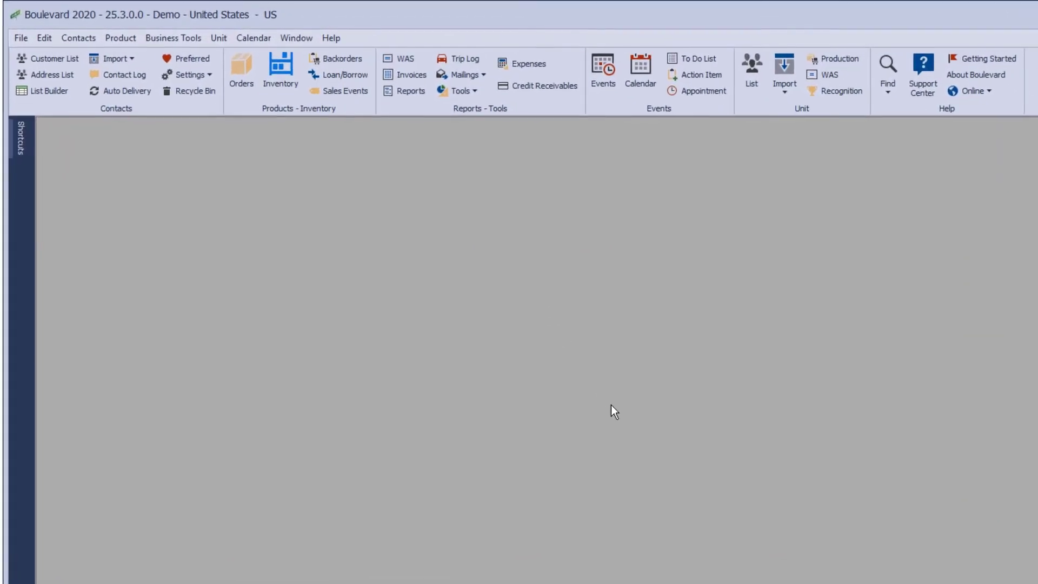
# Open the Expenses window, enlarge it, and set its date range filter to 2019.
pyautogui.click(528, 63)
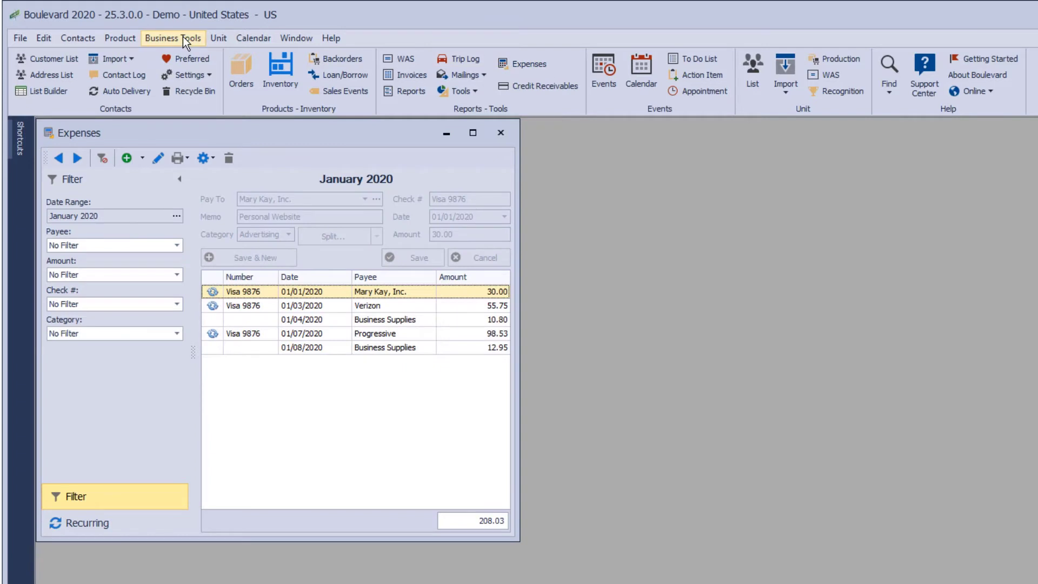
pyautogui.click(183, 37)
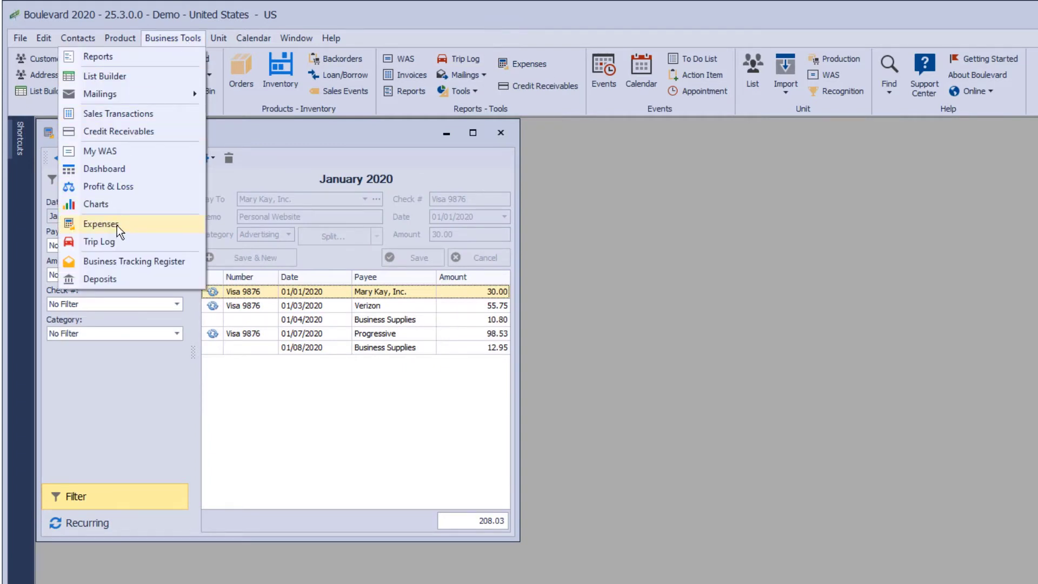
pyautogui.click(579, 460)
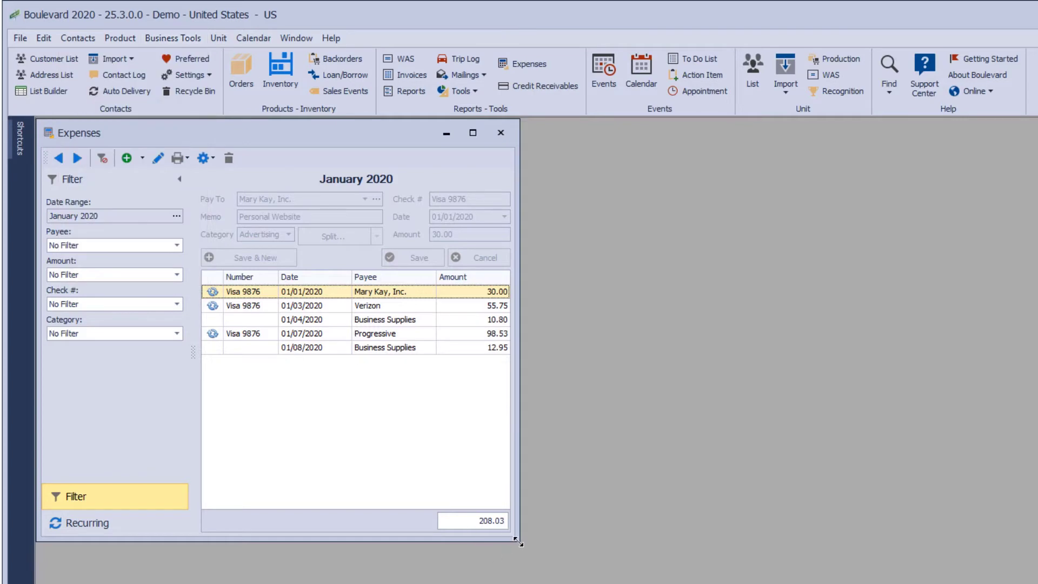
pyautogui.moveTo(519, 544); pyautogui.dragTo(606, 570)
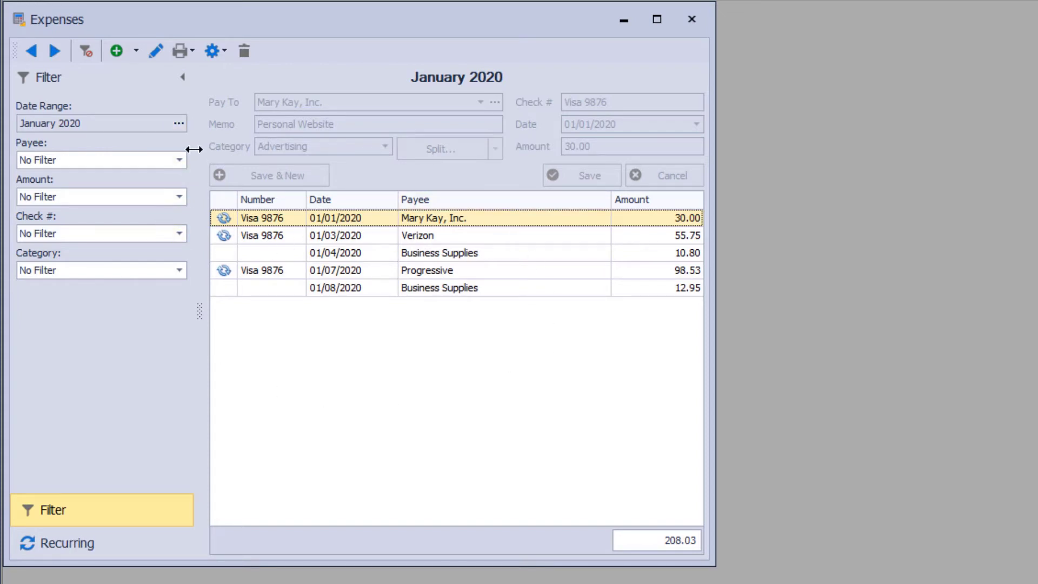
pyautogui.click(181, 130)
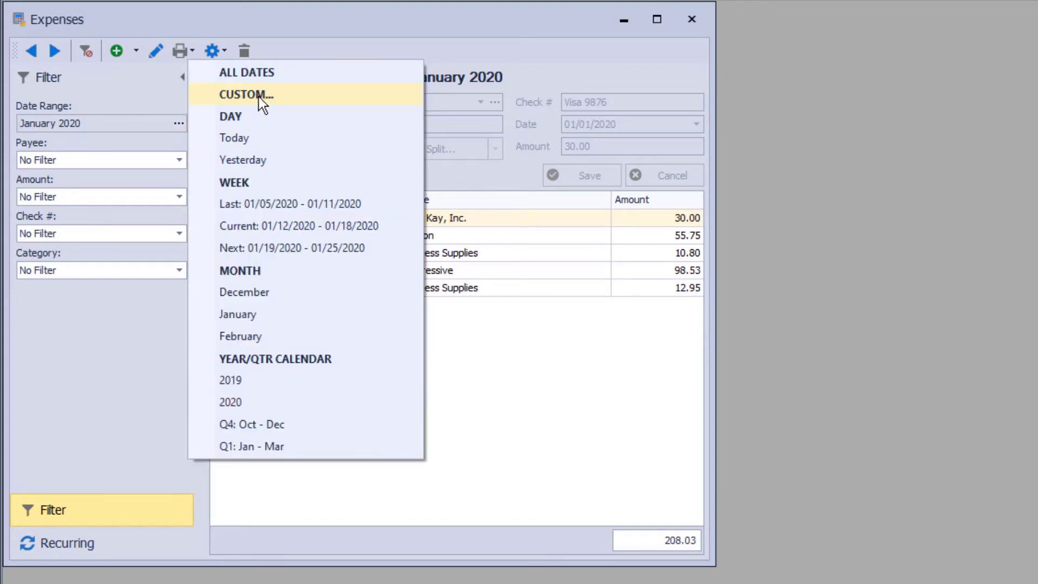
pyautogui.click(265, 385)
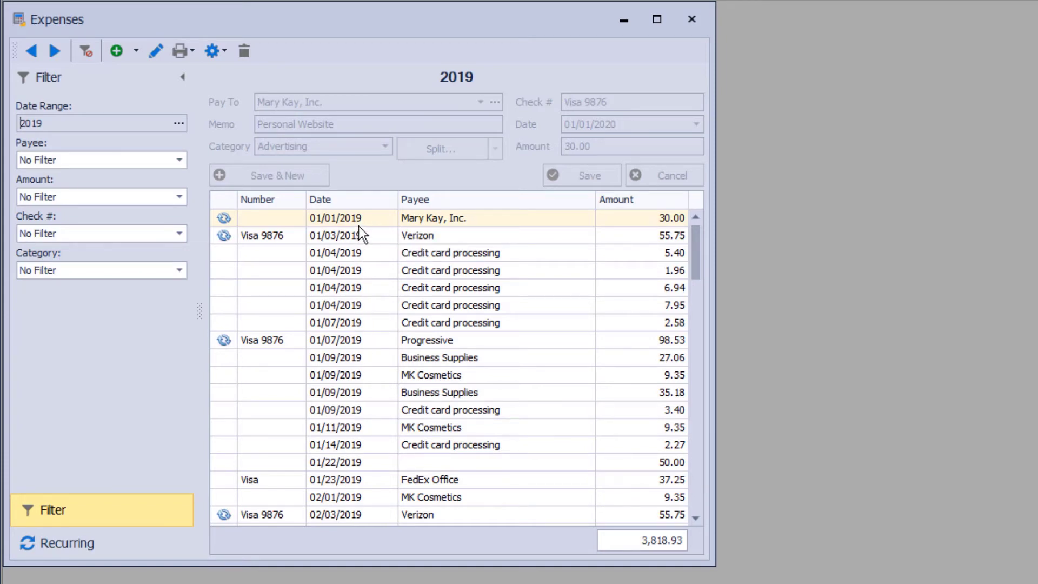
# Sort the 2019 expenses by date in descending order and show the most recent entries.
pyautogui.click(339, 201)
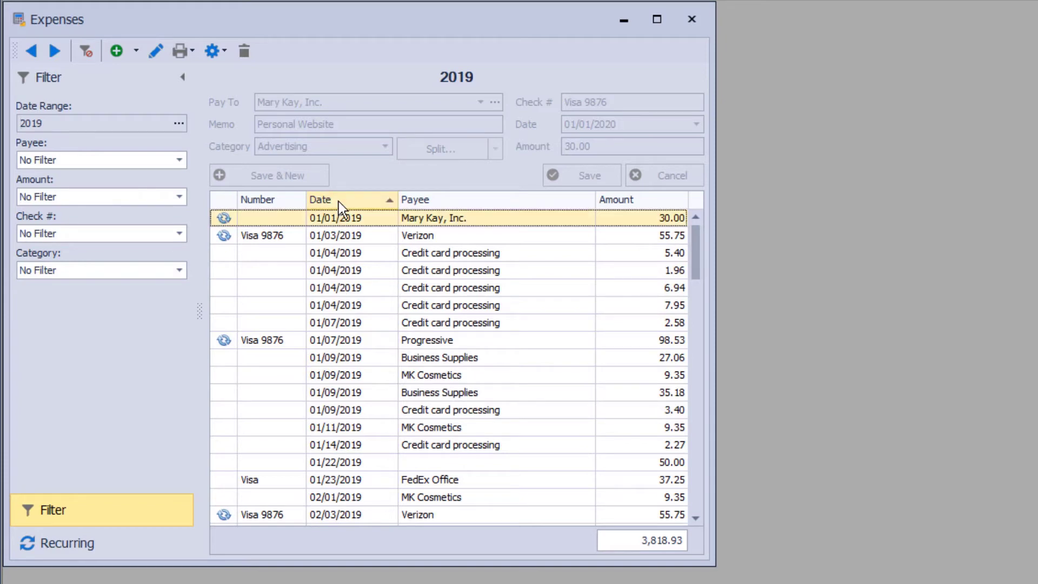
pyautogui.click(345, 202)
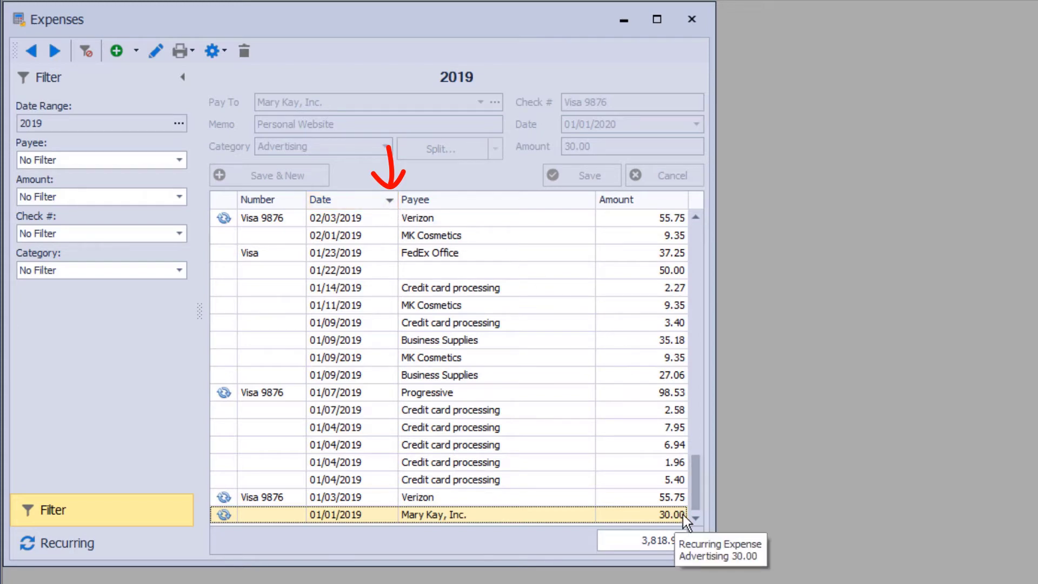
pyautogui.moveTo(697, 495); pyautogui.dragTo(697, 255)
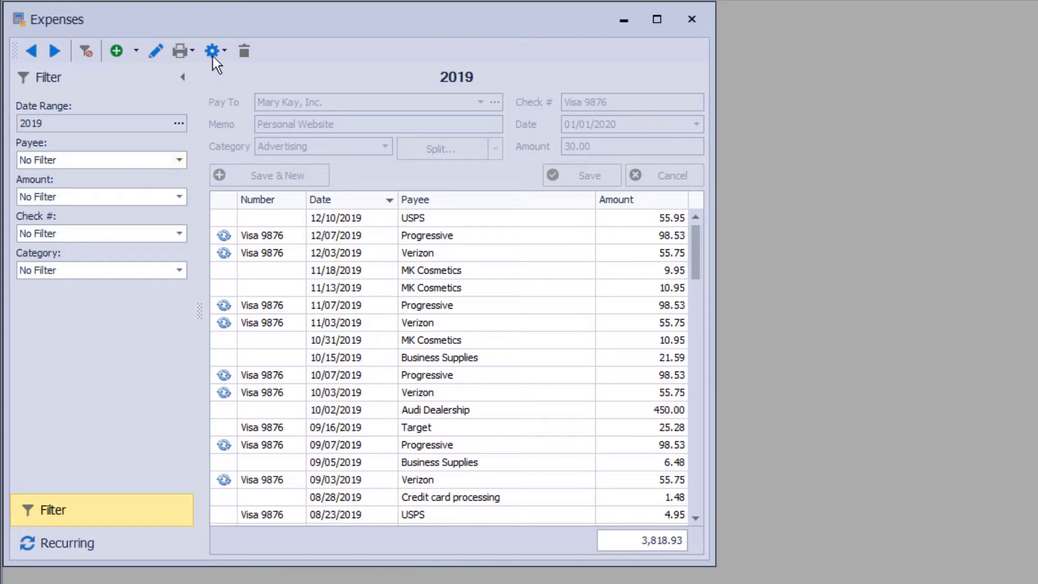
# View the expense setup options and the list of recurring expenses, and close the Expenses window.
pyautogui.click(225, 50)
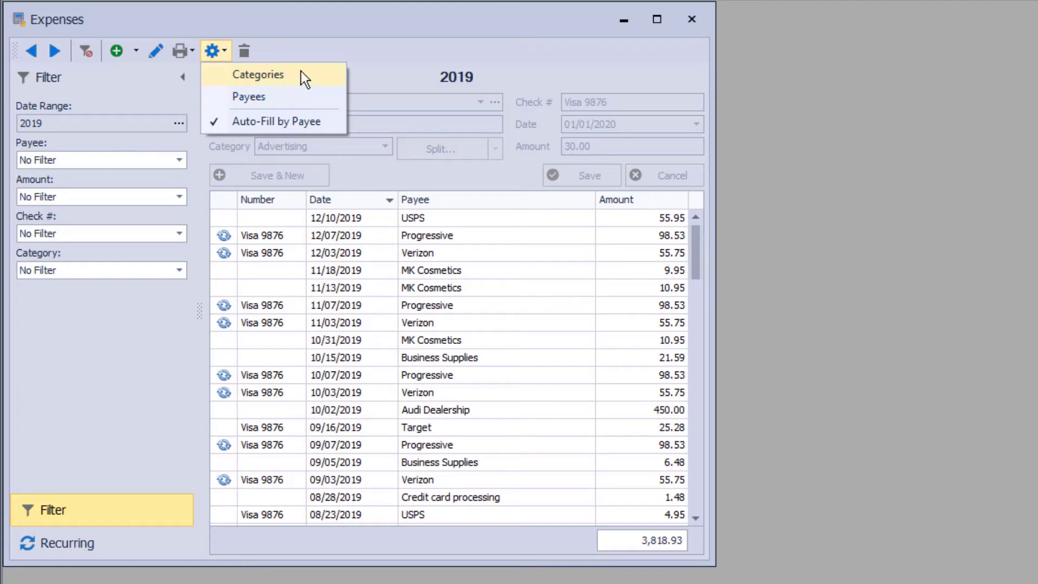
pyautogui.click(345, 34)
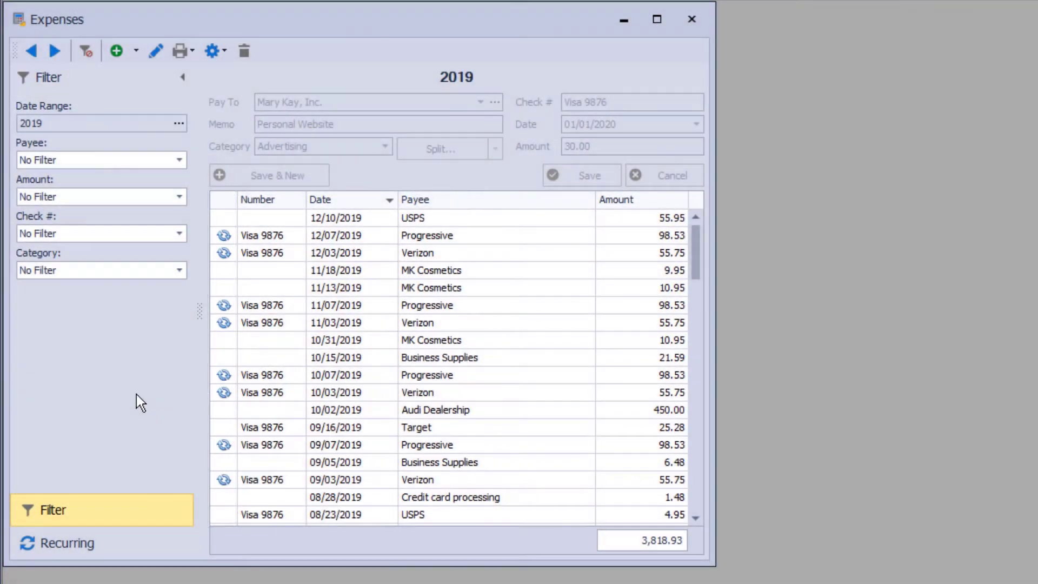
pyautogui.click(67, 542)
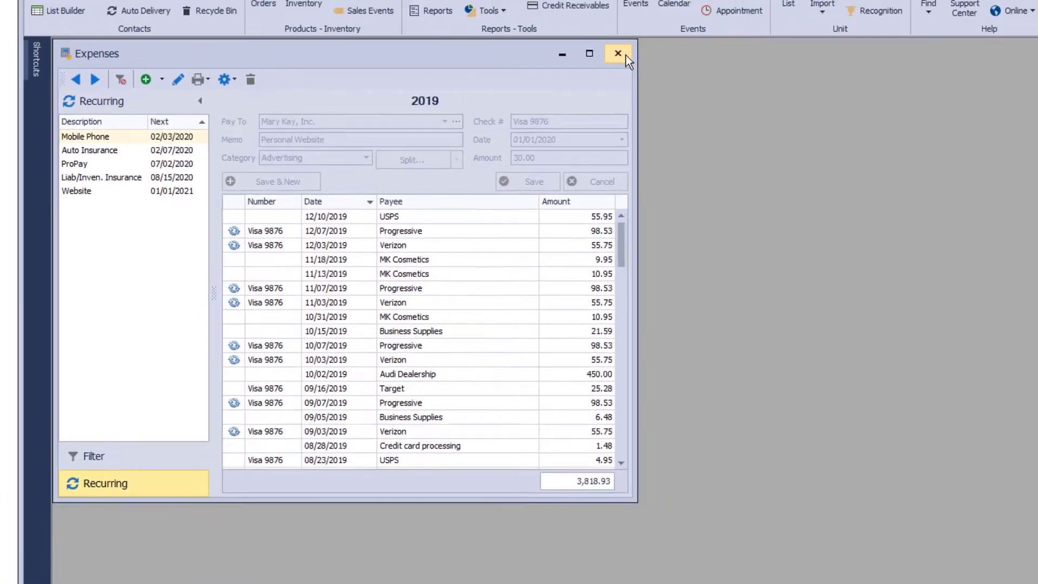
pyautogui.click(701, 21)
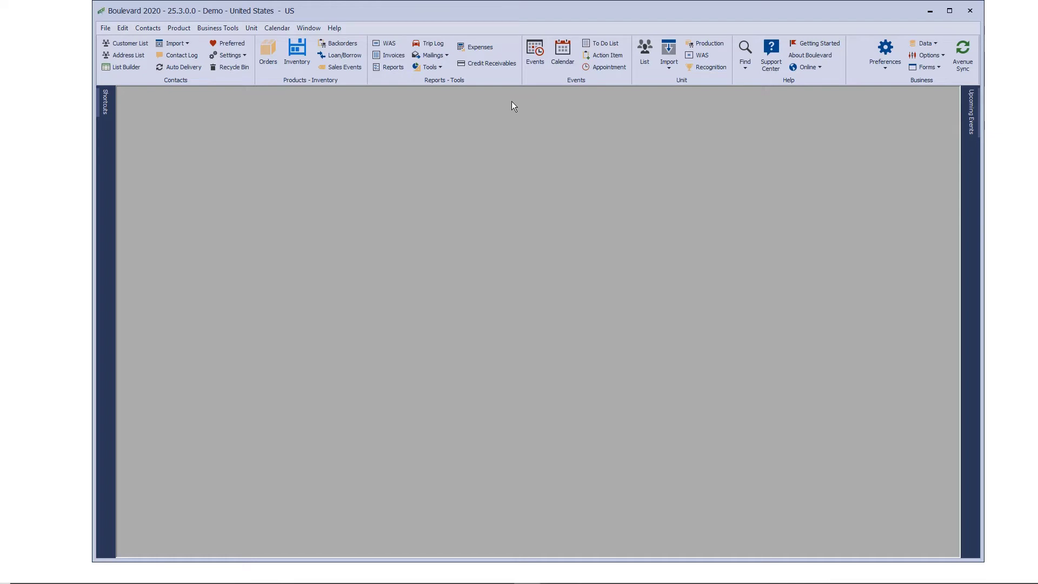
# Open the Customer List, enlarge it, and bring up the profile settings of the consultant's own Personal Use record.
pyautogui.click(134, 43)
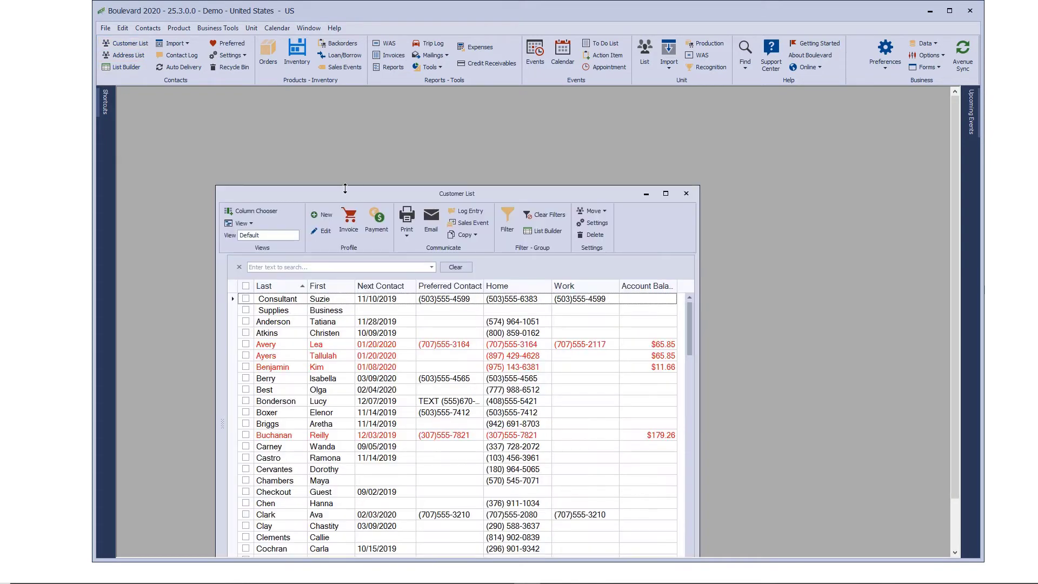
pyautogui.moveTo(345, 189); pyautogui.dragTo(326, 112)
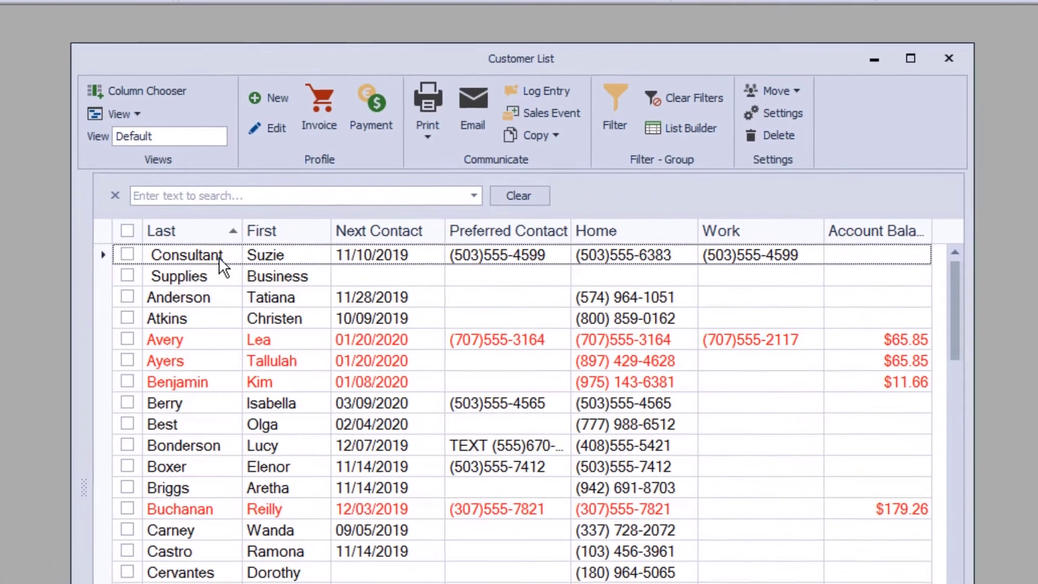
pyautogui.doubleClick(205, 265)
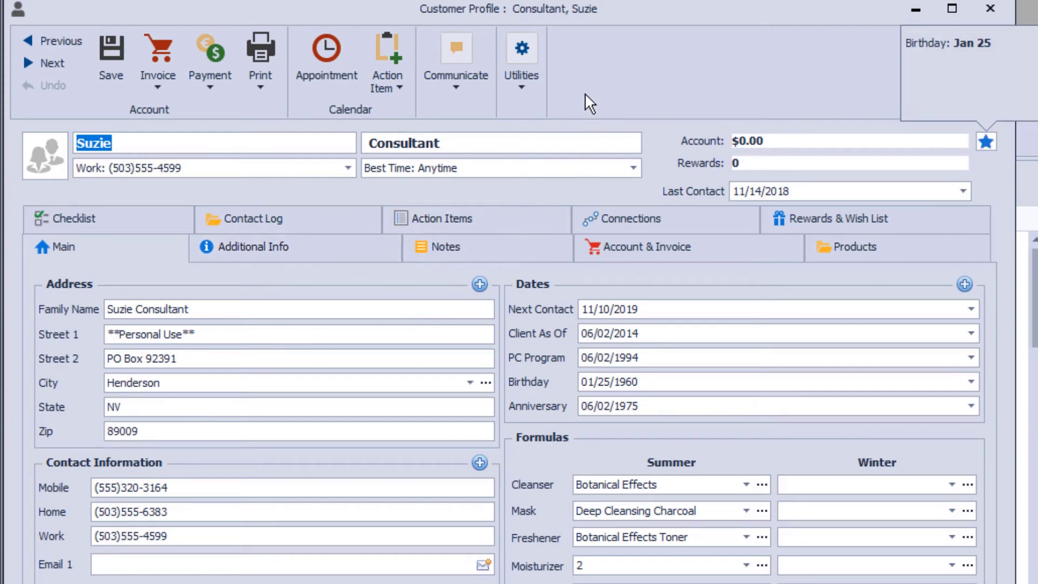
pyautogui.click(528, 56)
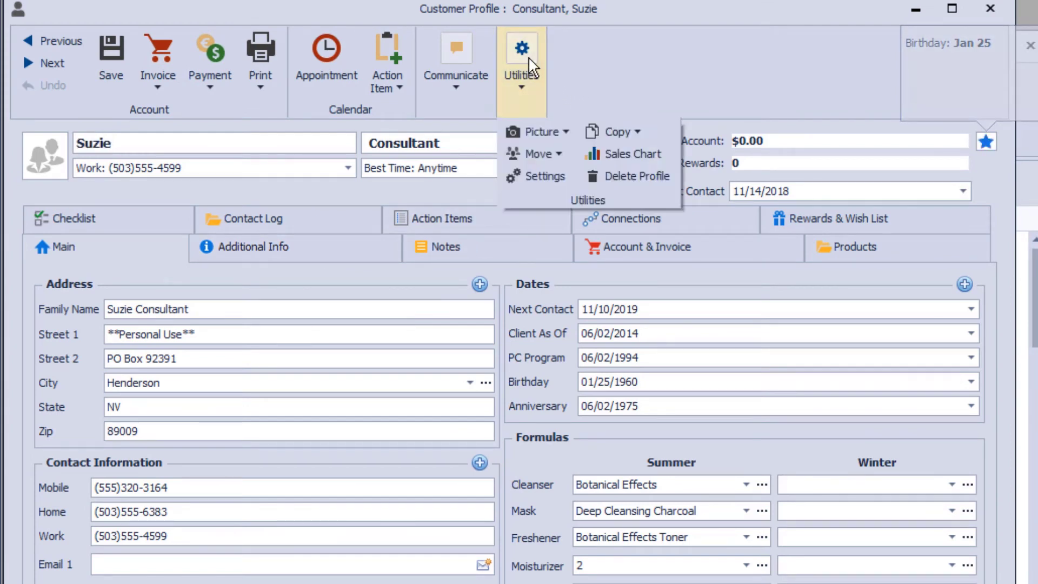
pyautogui.click(546, 170)
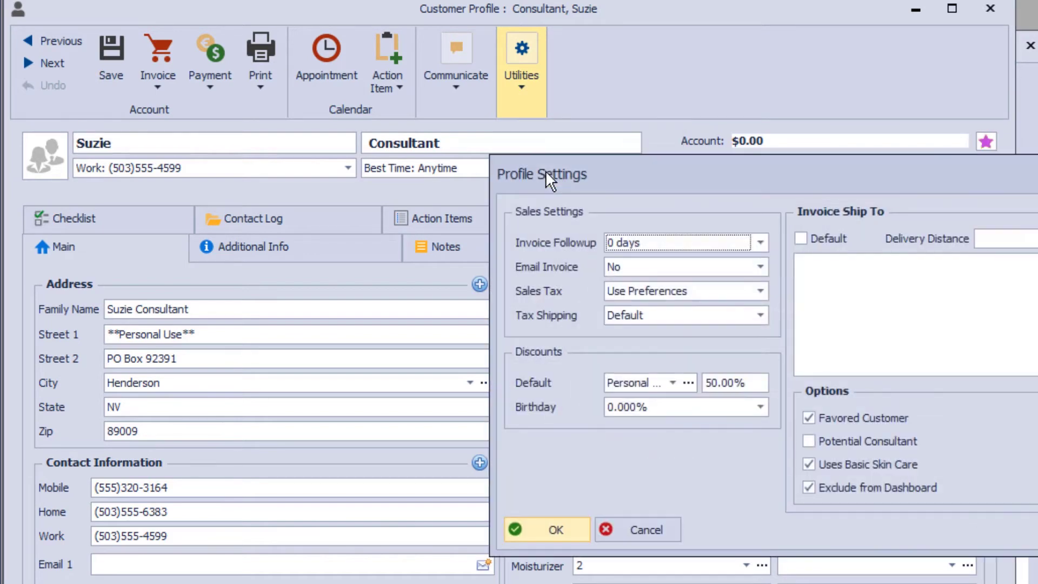
pyautogui.moveTo(714, 171); pyautogui.dragTo(639, 152)
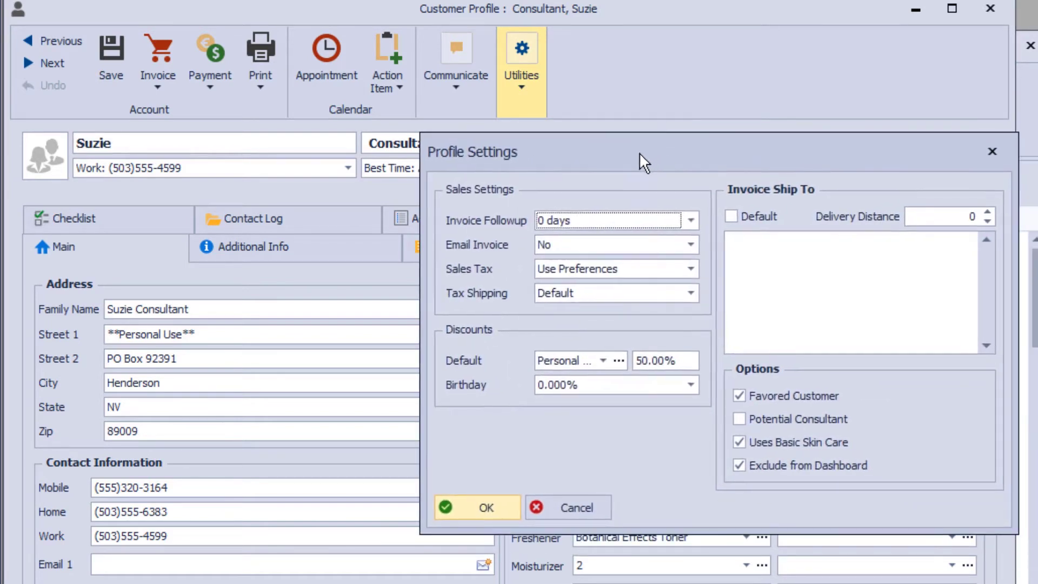
# Select Personal Use as the default discount, accept the profile settings, and close the customer profile.
pyautogui.click(603, 360)
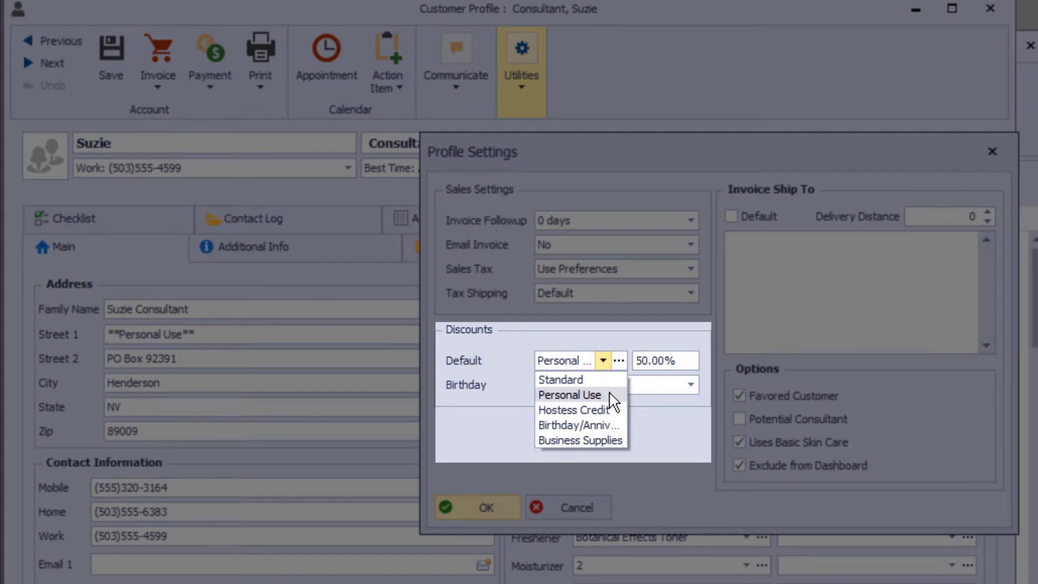
pyautogui.click(610, 396)
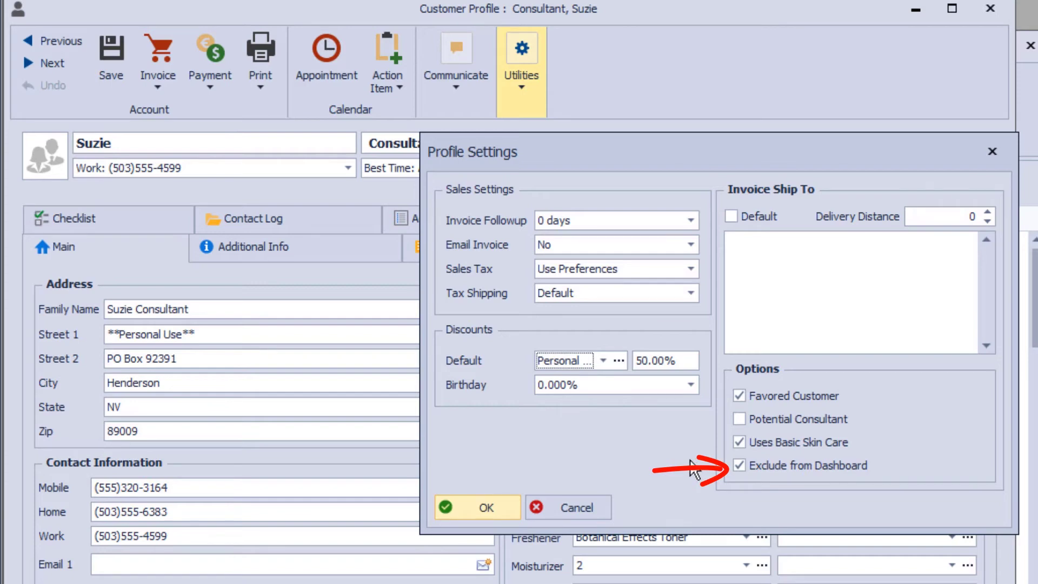
pyautogui.click(469, 510)
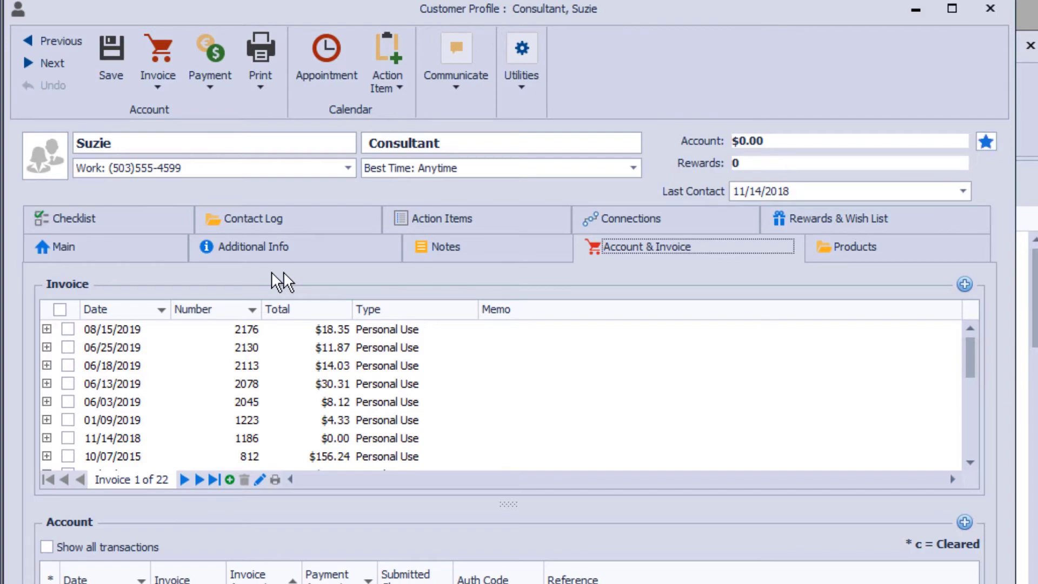
pyautogui.click(989, 9)
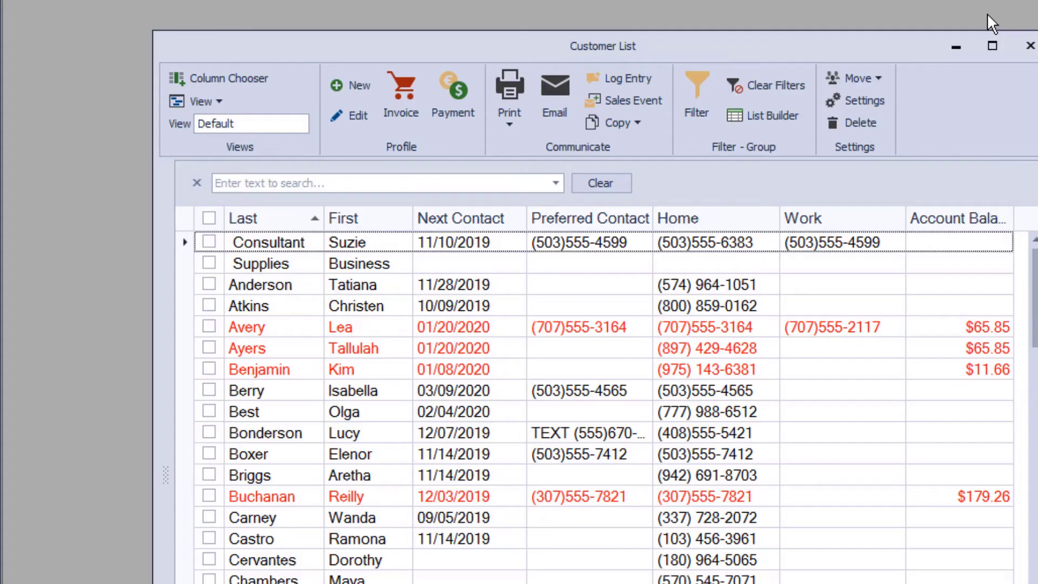
# Open the Business Supplies customer record and bring up its profile settings to check the default discount.
pyautogui.click(276, 269)
pyautogui.doubleClick(276, 268)
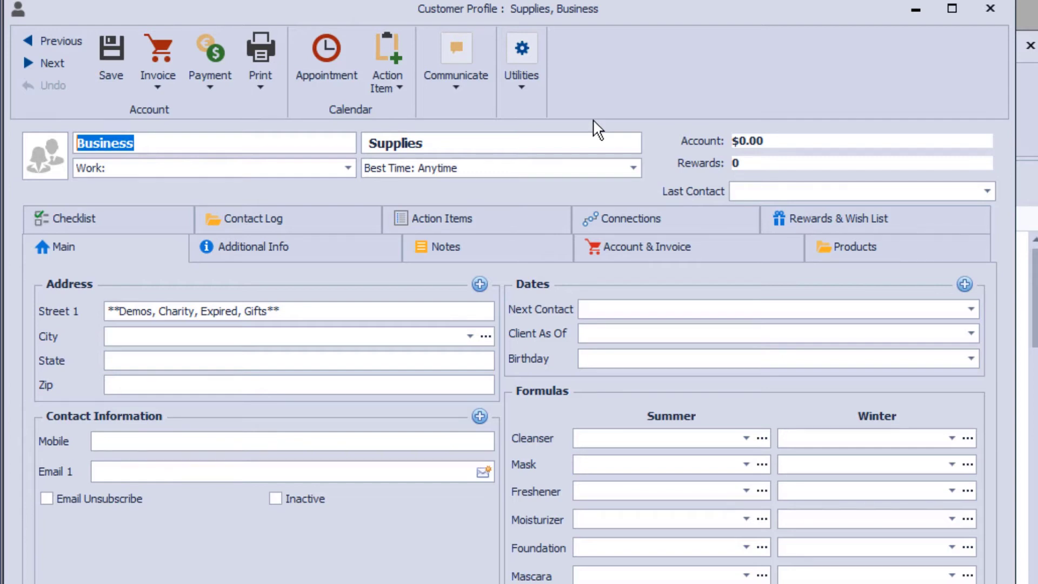
pyautogui.click(522, 53)
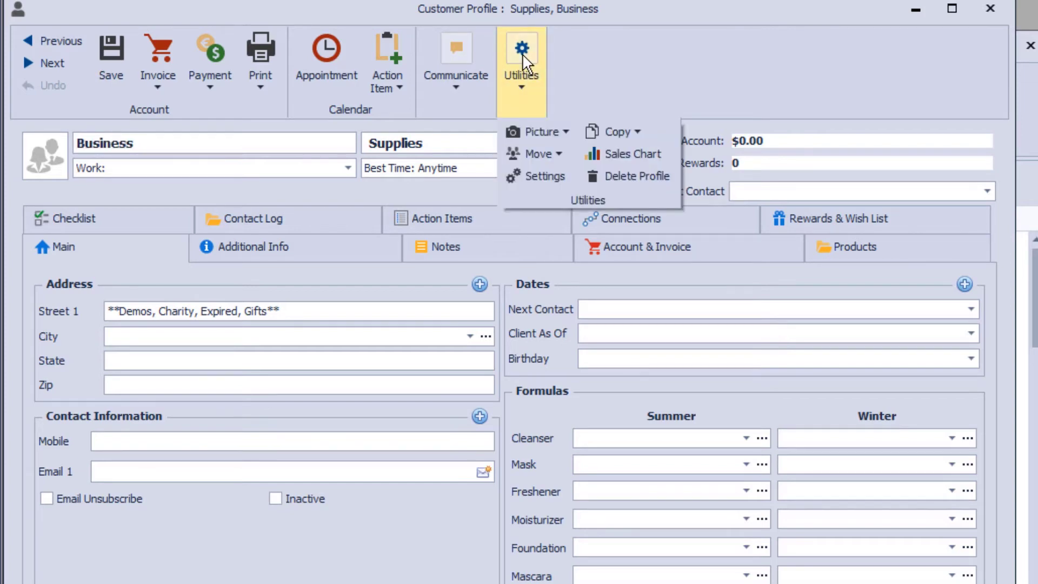
pyautogui.click(547, 177)
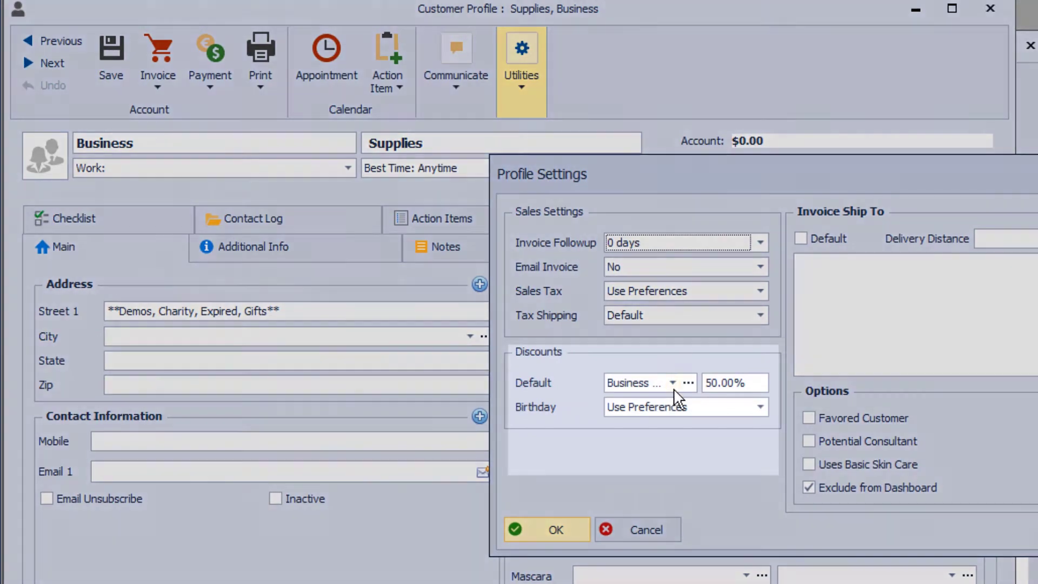
# Select Business Supplies as the default discount, accept the profile settings, and save the customer profile.
pyautogui.click(673, 382)
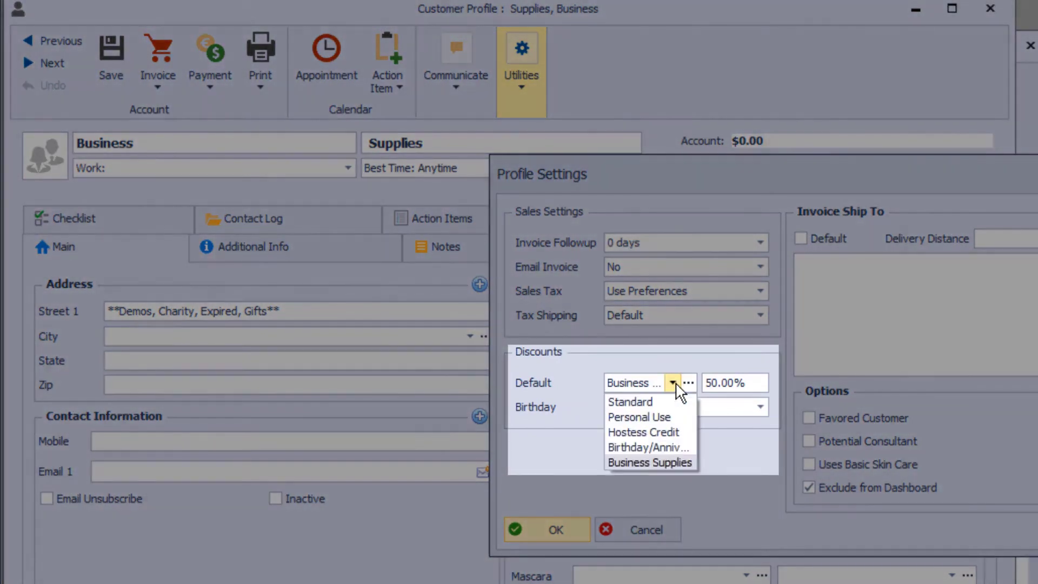
pyautogui.click(669, 464)
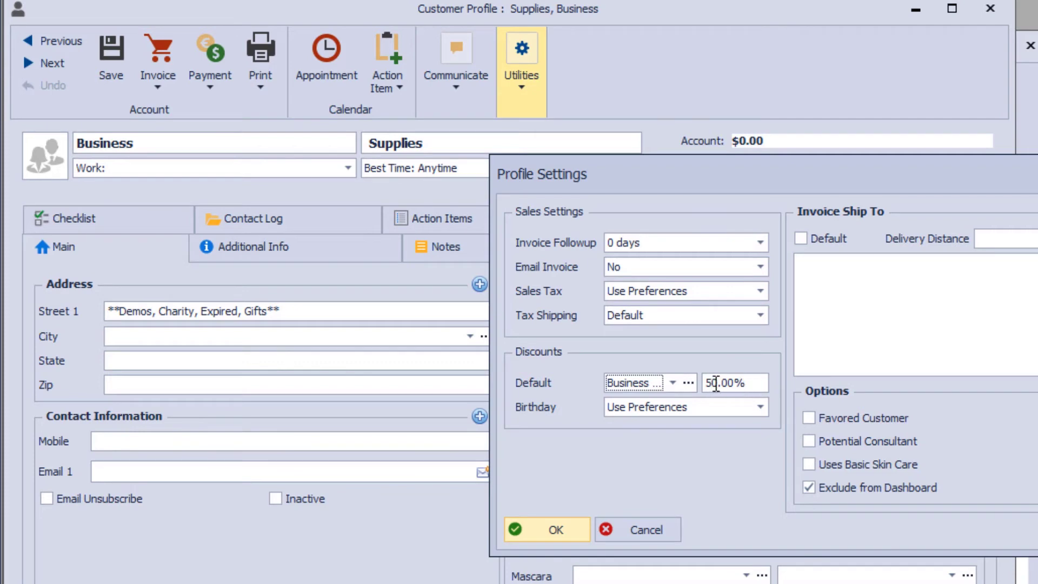
pyautogui.click(532, 536)
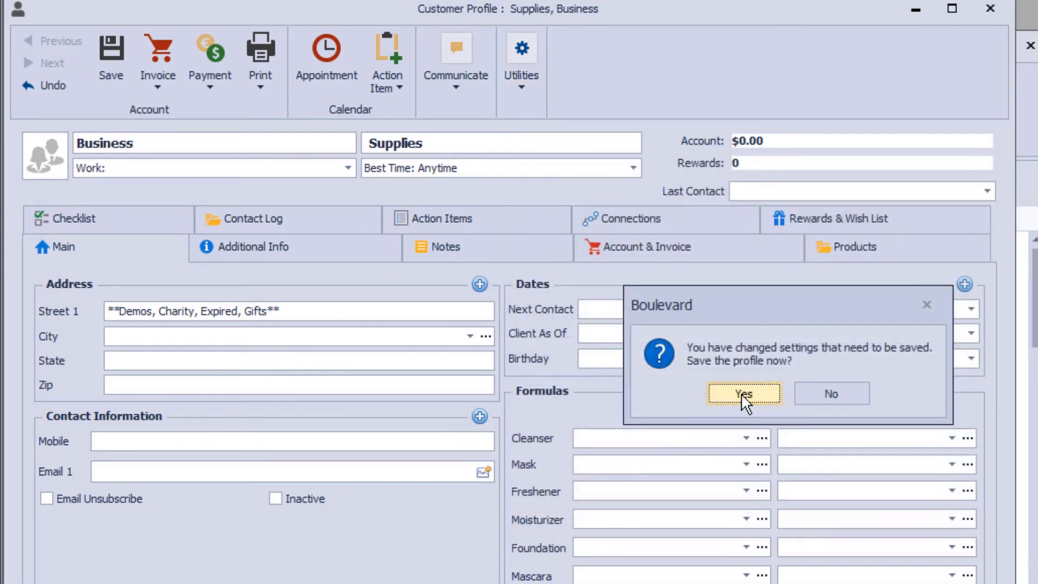
pyautogui.click(743, 394)
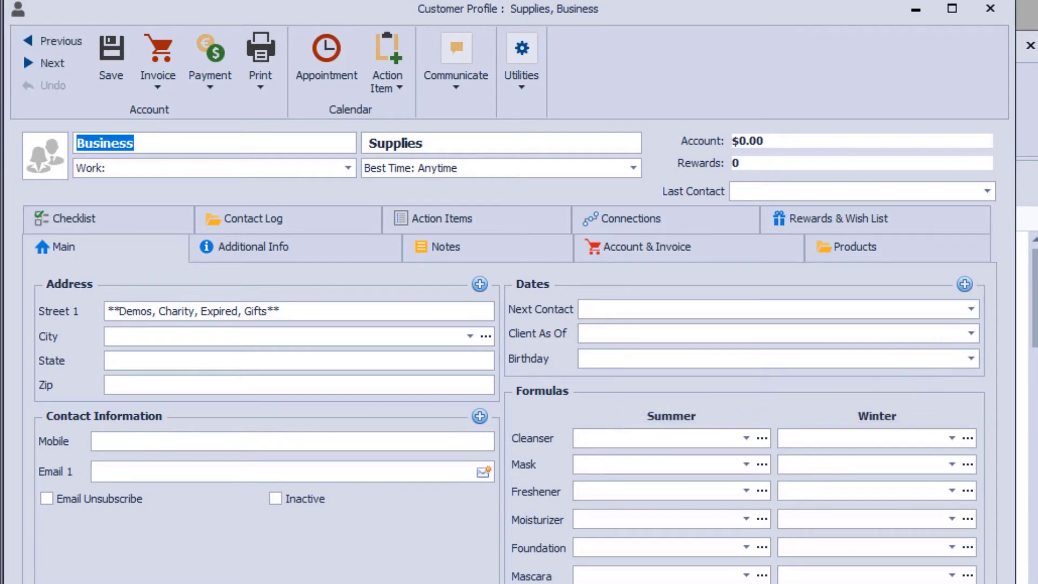
# Create a new invoice for the Business Supplies customer with one Hydrogel Eye Patches item, and apply the full total as Cash/Check payment.
pyautogui.click(158, 50)
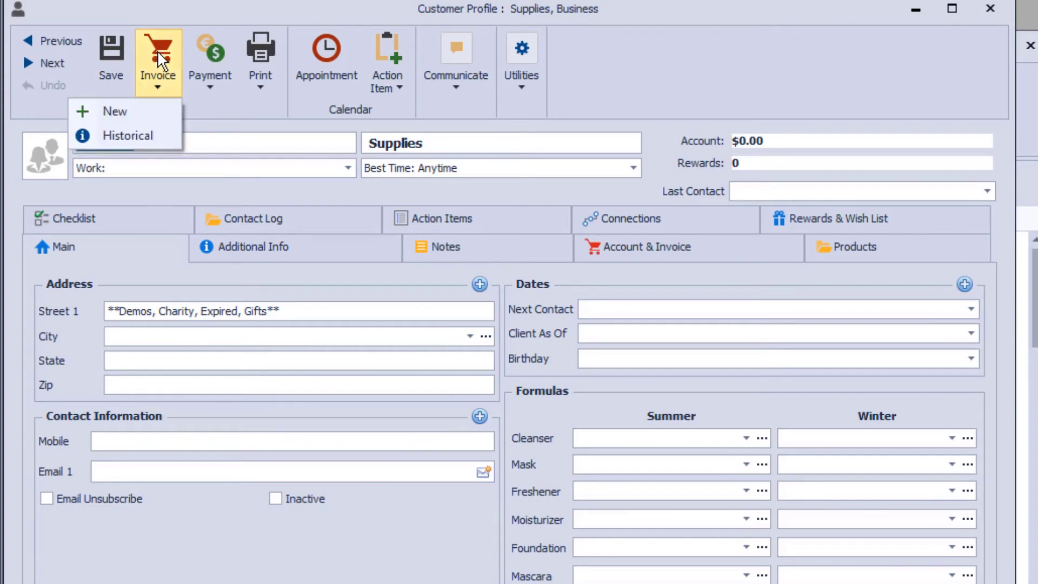
pyautogui.click(154, 116)
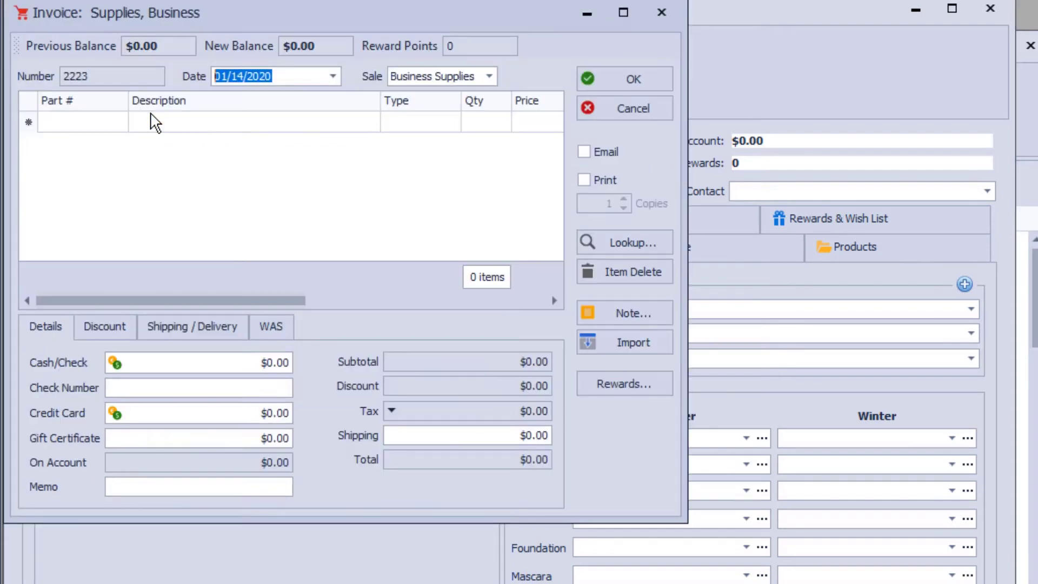
pyautogui.click(373, 123)
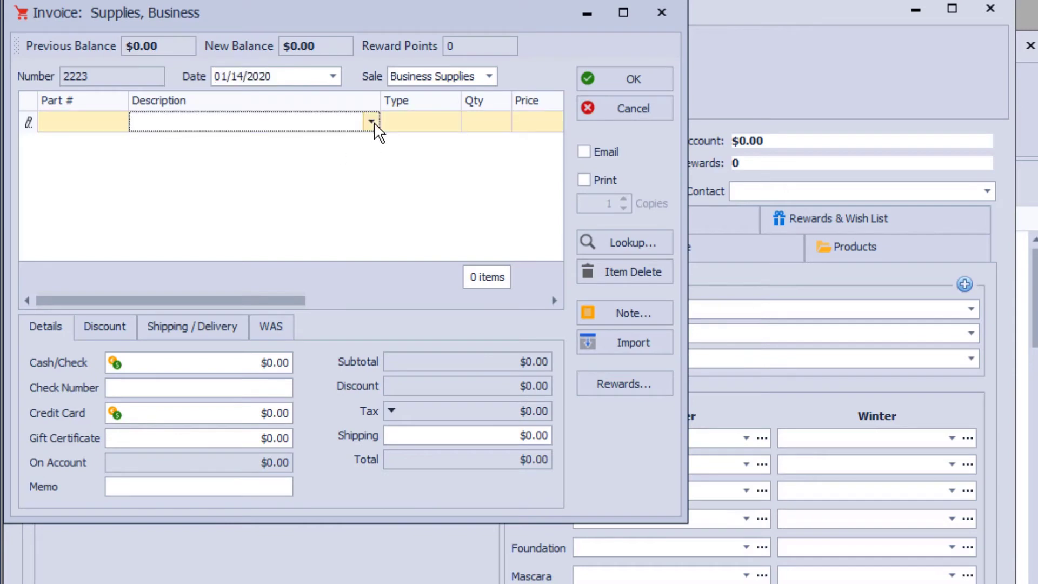
pyautogui.click(372, 123)
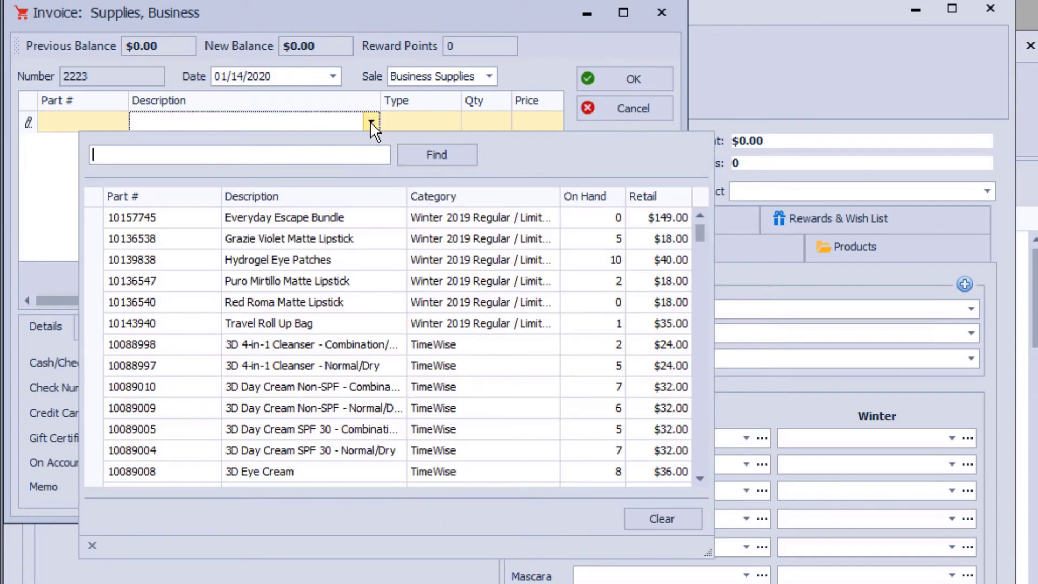
pyautogui.click(355, 260)
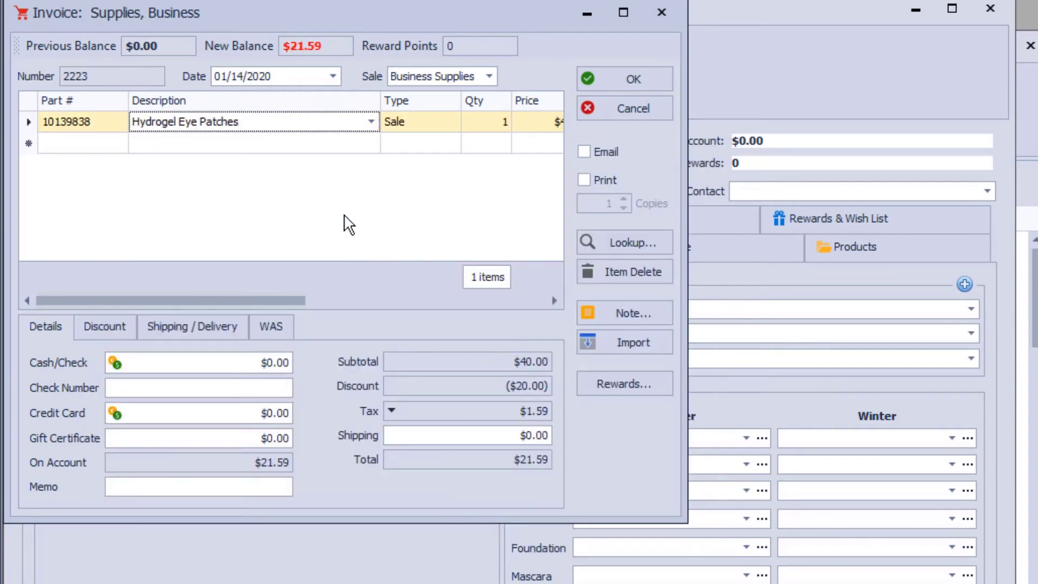
pyautogui.click(113, 361)
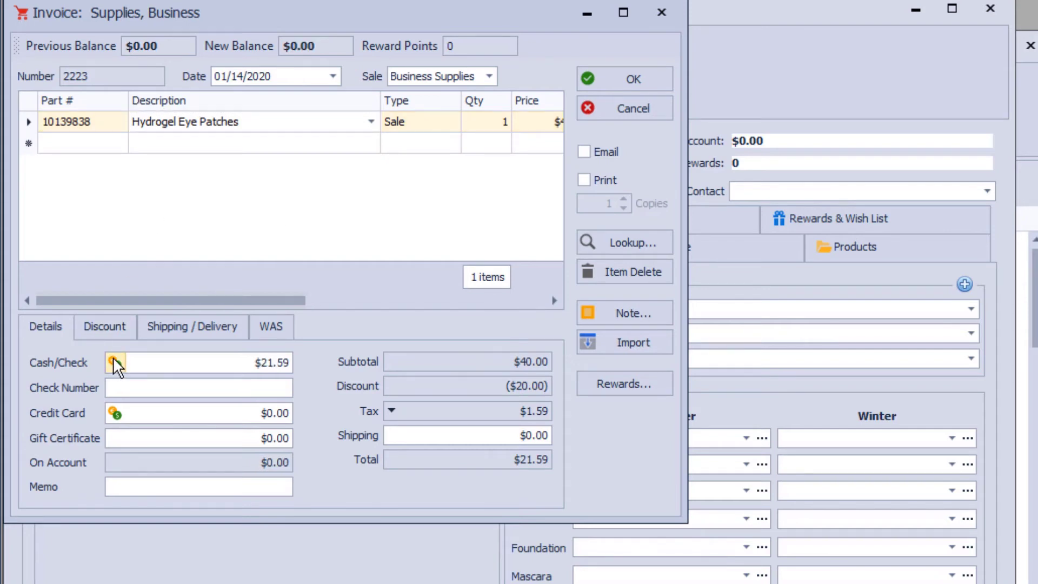
# Set the Business Supplies discount's expense category to Supplies (COG) and accept the invoice.
pyautogui.click(121, 329)
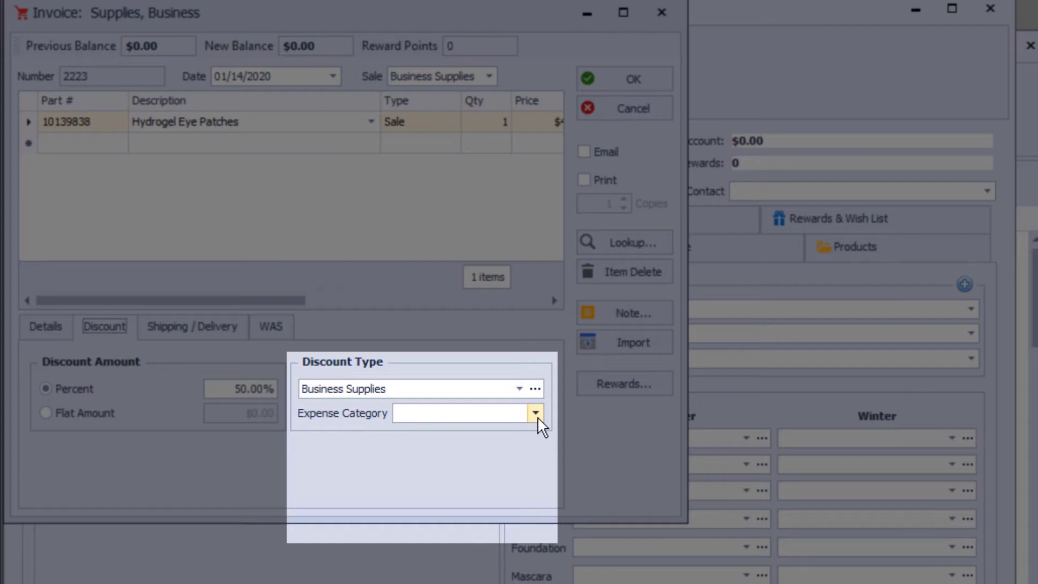
pyautogui.click(535, 413)
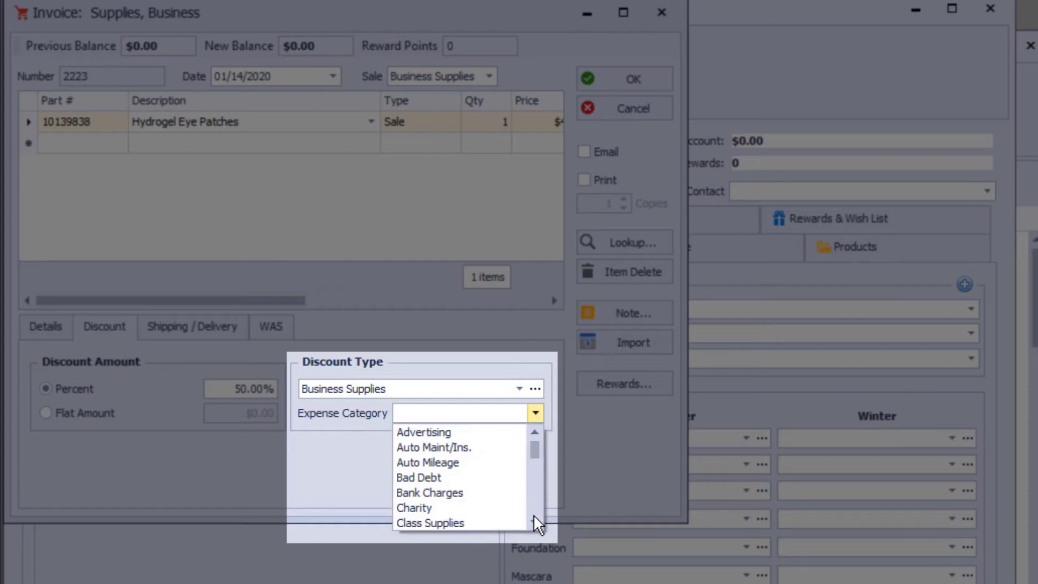
pyautogui.scroll(-9, 534, 522)
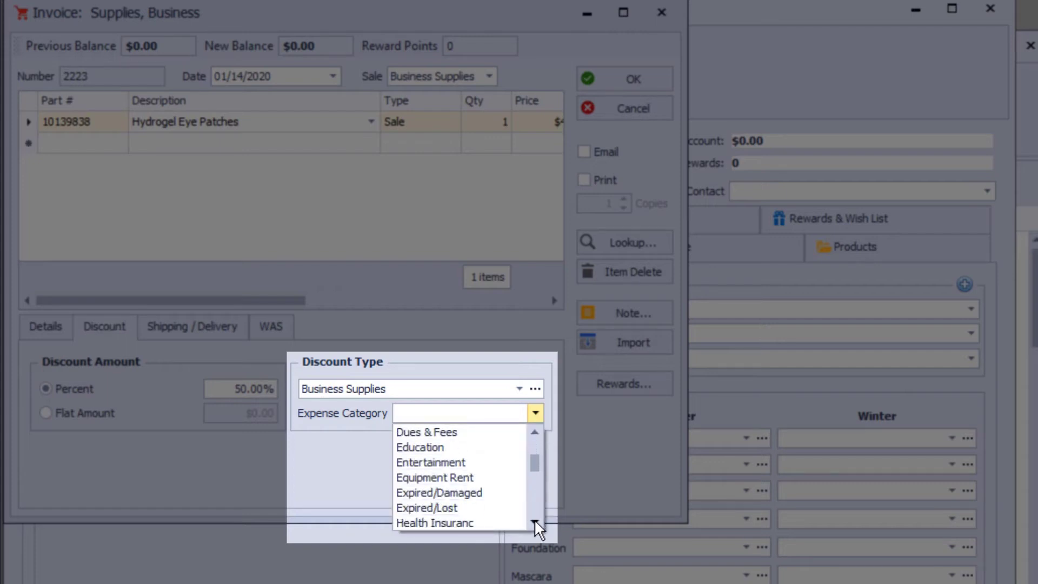
pyautogui.scroll(-7, 534, 520)
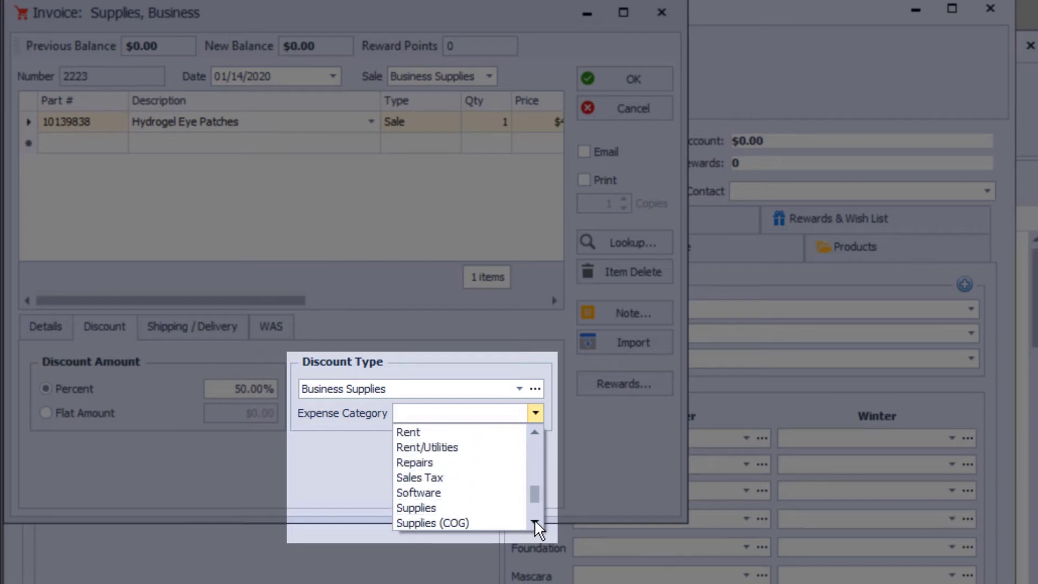
pyautogui.click(453, 522)
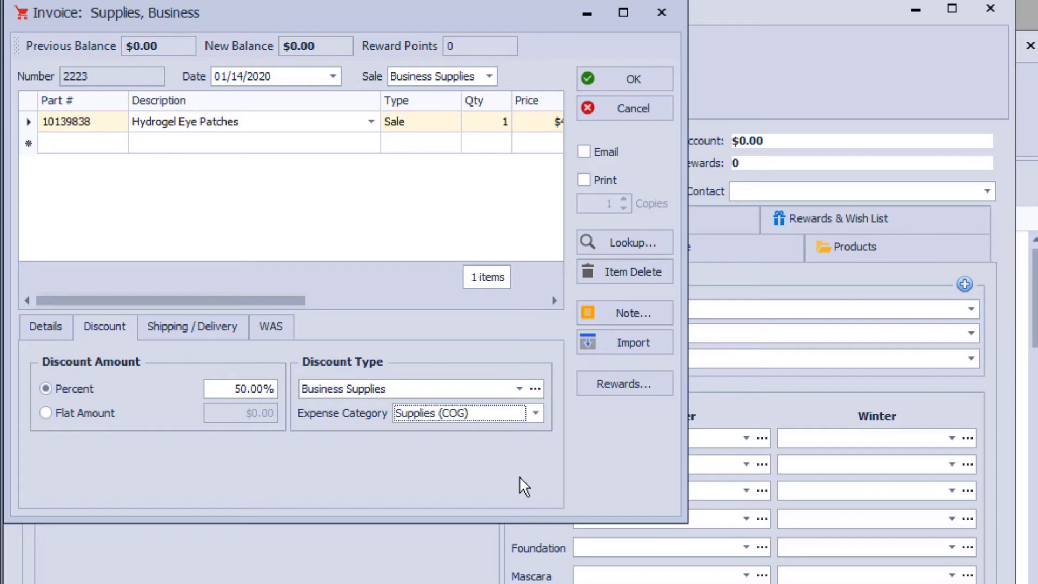
pyautogui.click(619, 80)
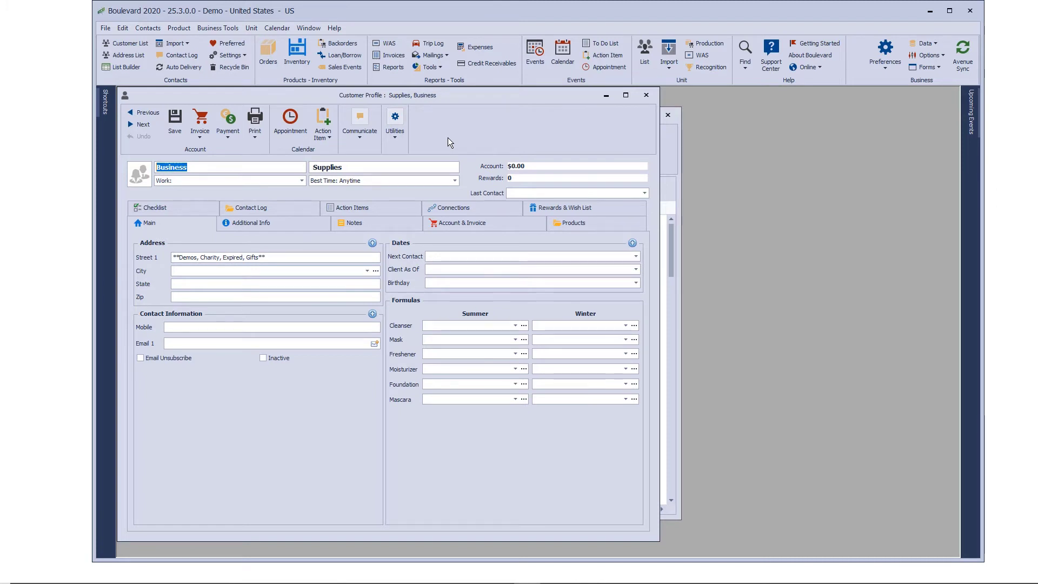
# Close the Business Supplies profile and the Customer List, and open the Sales Transactions list.
pyautogui.click(646, 97)
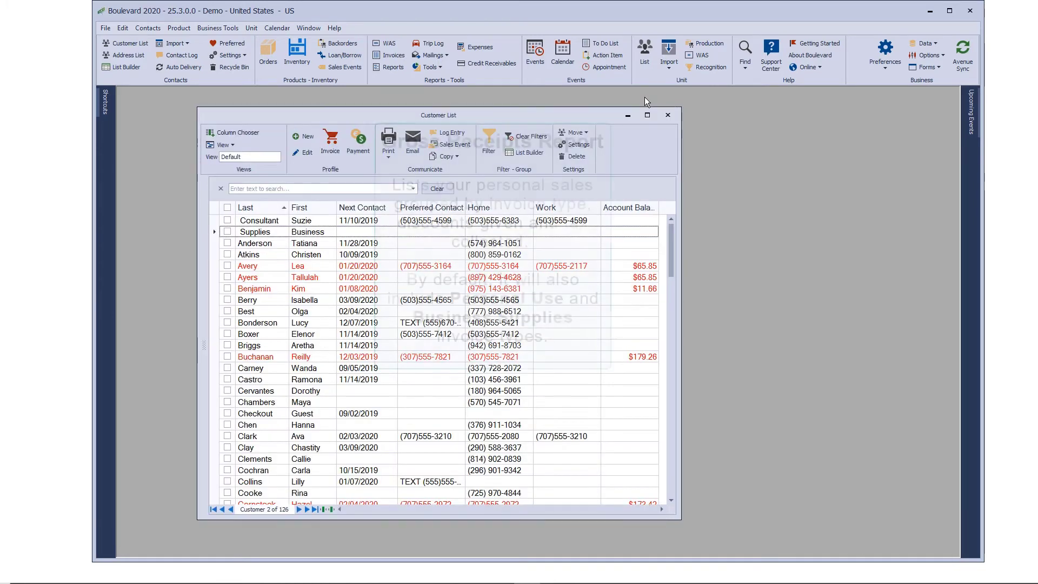
pyautogui.click(668, 114)
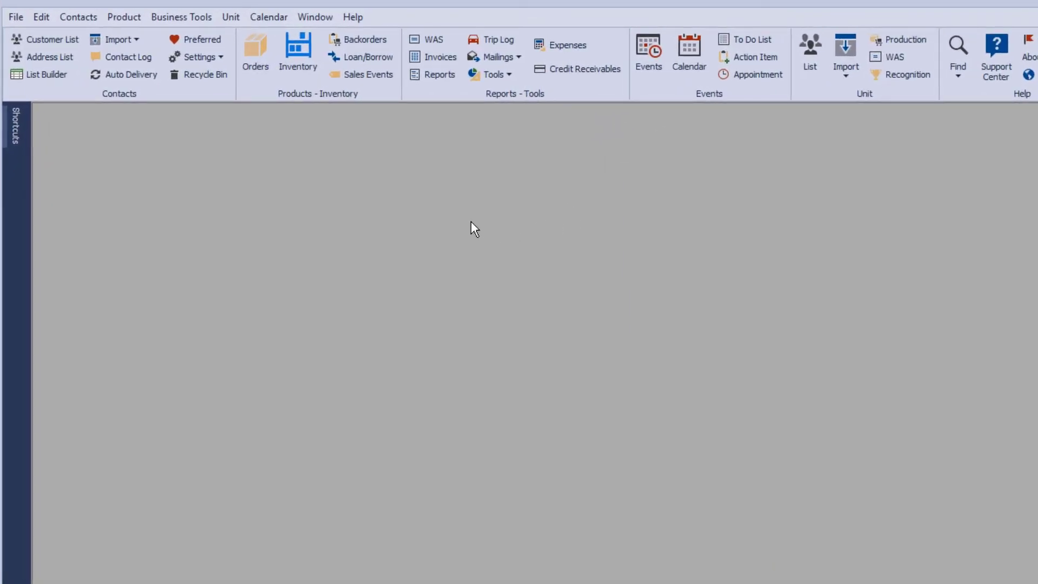
pyautogui.click(440, 56)
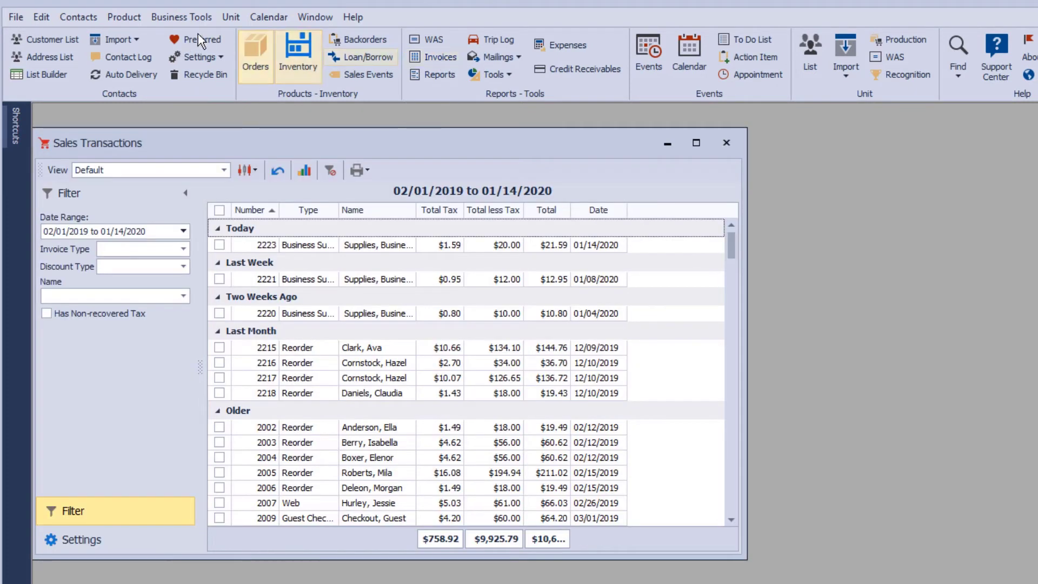
pyautogui.click(178, 16)
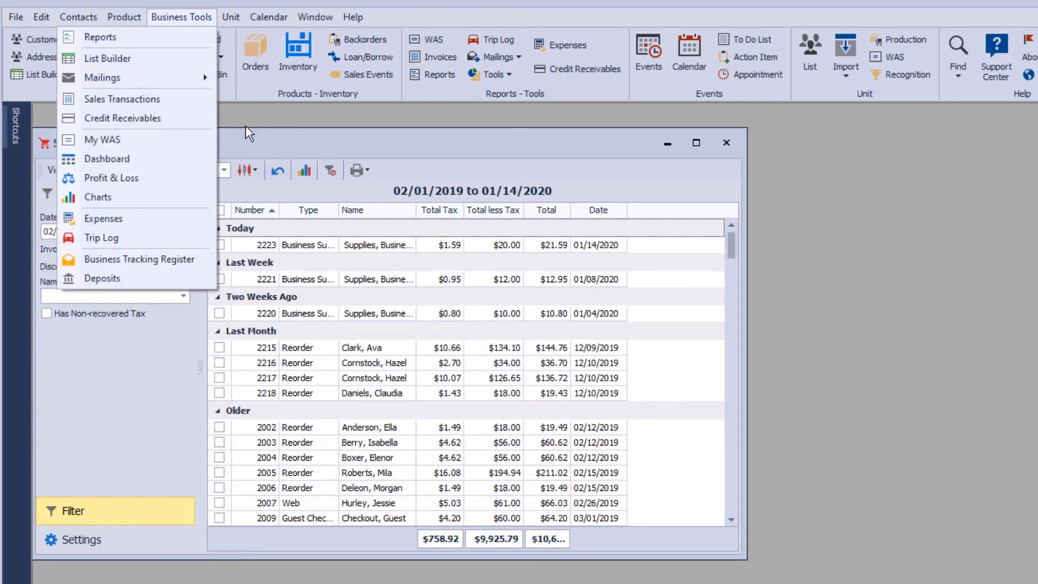
pyautogui.moveTo(295, 153); pyautogui.dragTo(320, 152)
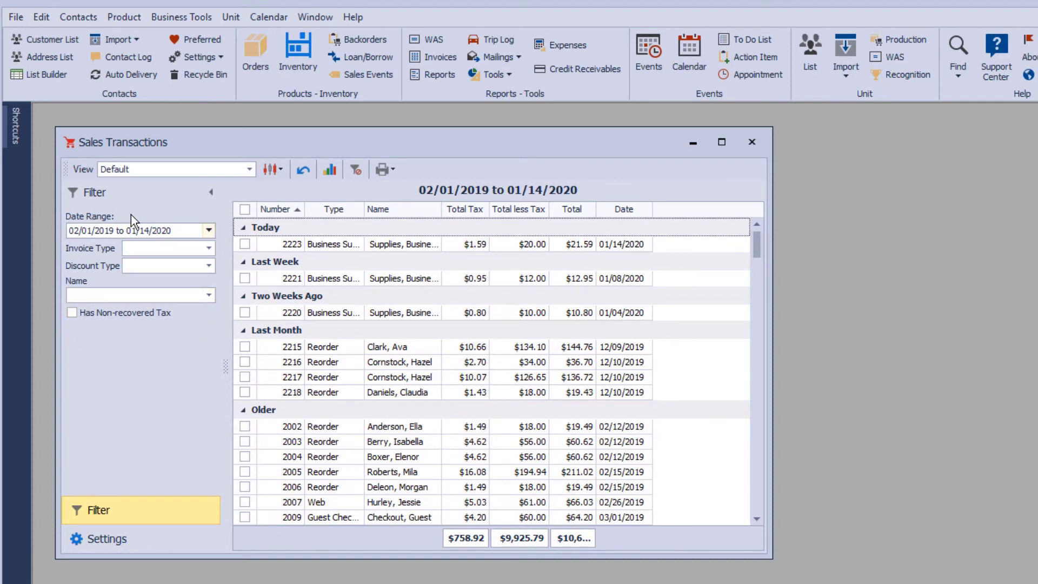
# Filter the sales transactions to calendar year 2019 and the Personal Use invoice type.
pyautogui.click(209, 233)
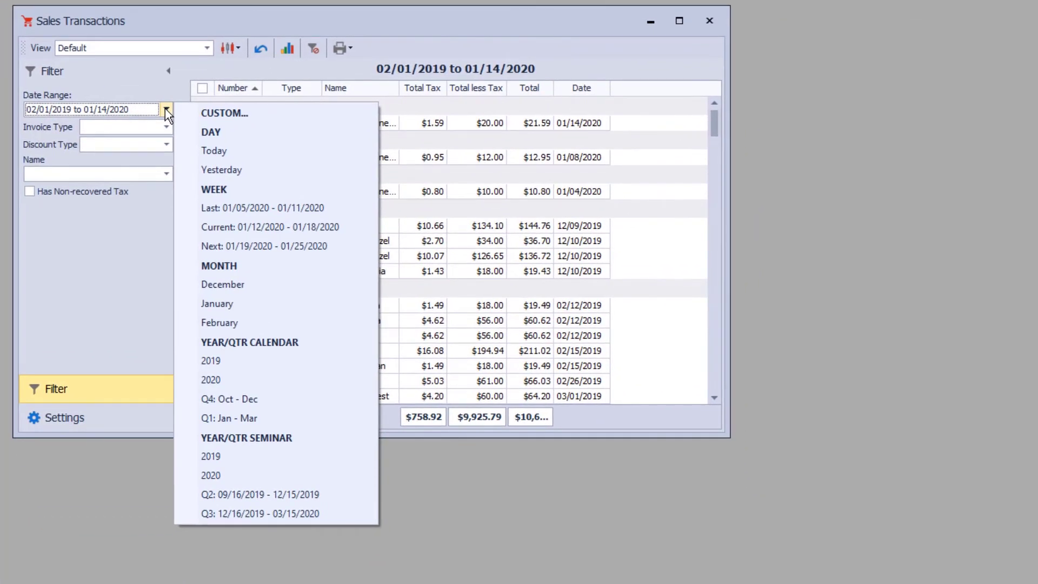
pyautogui.click(221, 364)
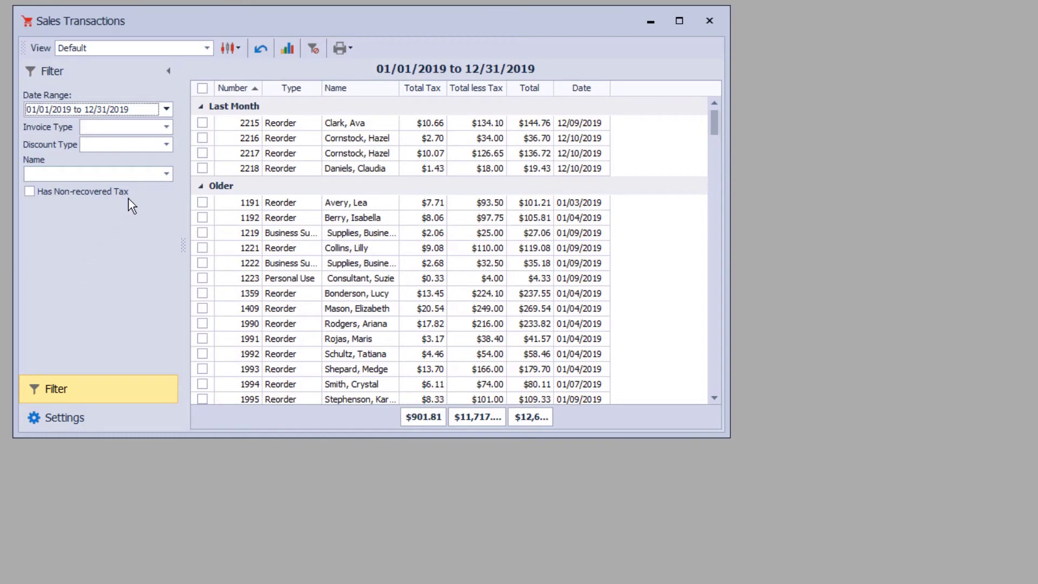
pyautogui.click(171, 127)
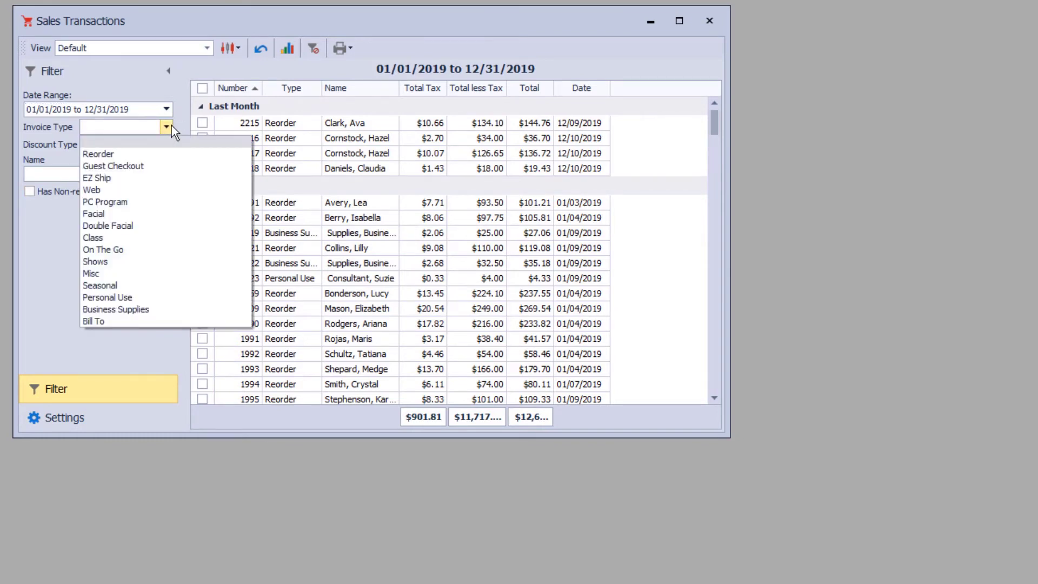
pyautogui.click(132, 297)
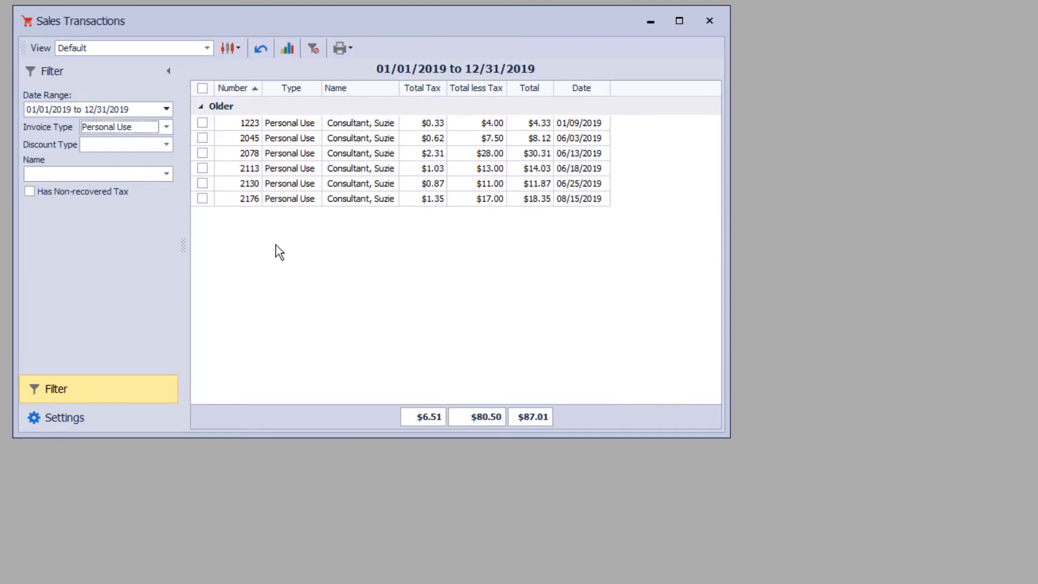
# View the print options, mark all the listed Personal Use invoices, and close the Sales Transactions window.
pyautogui.click(349, 46)
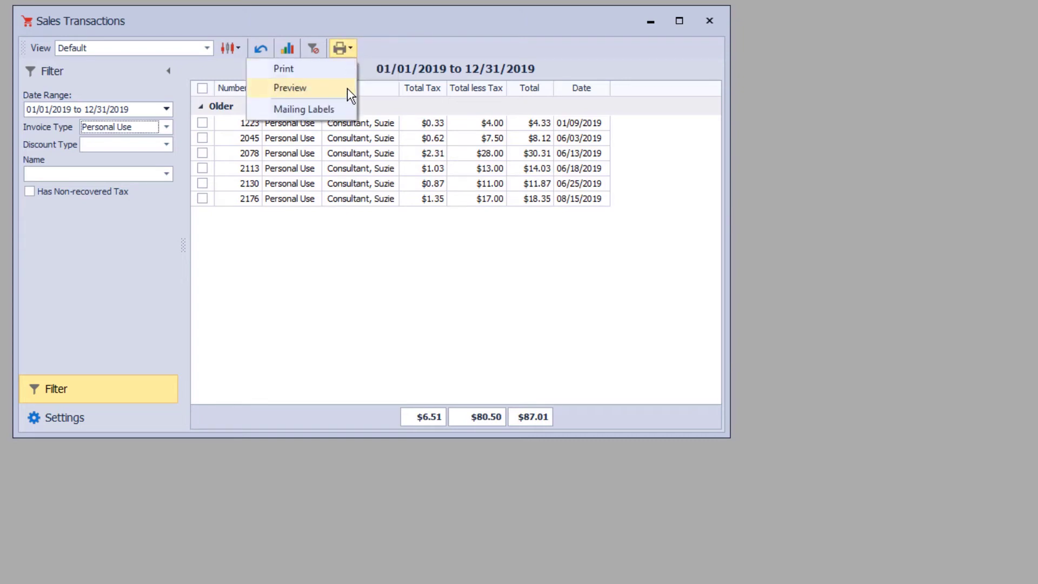
pyautogui.click(431, 27)
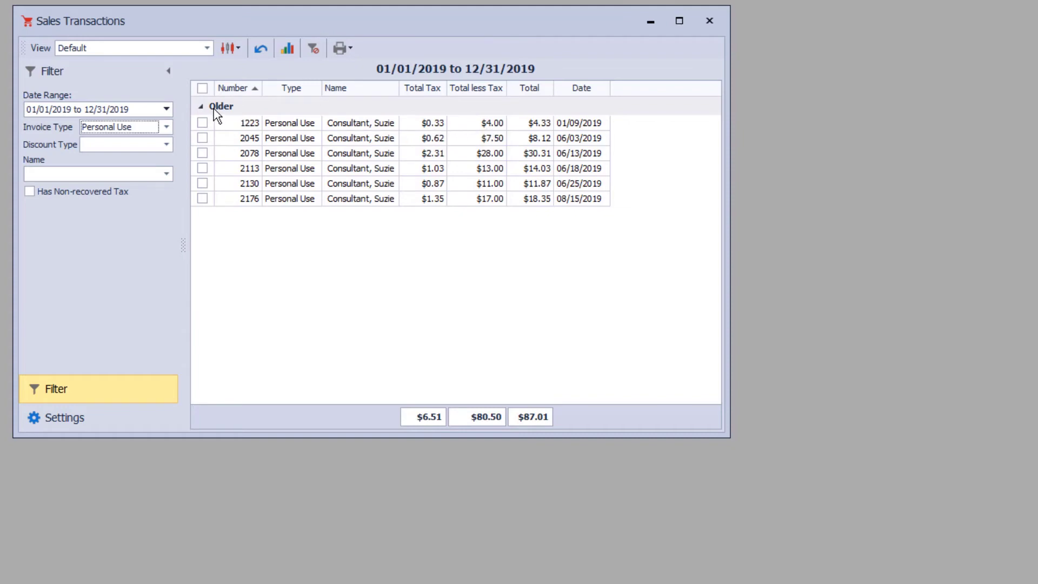
pyautogui.click(202, 89)
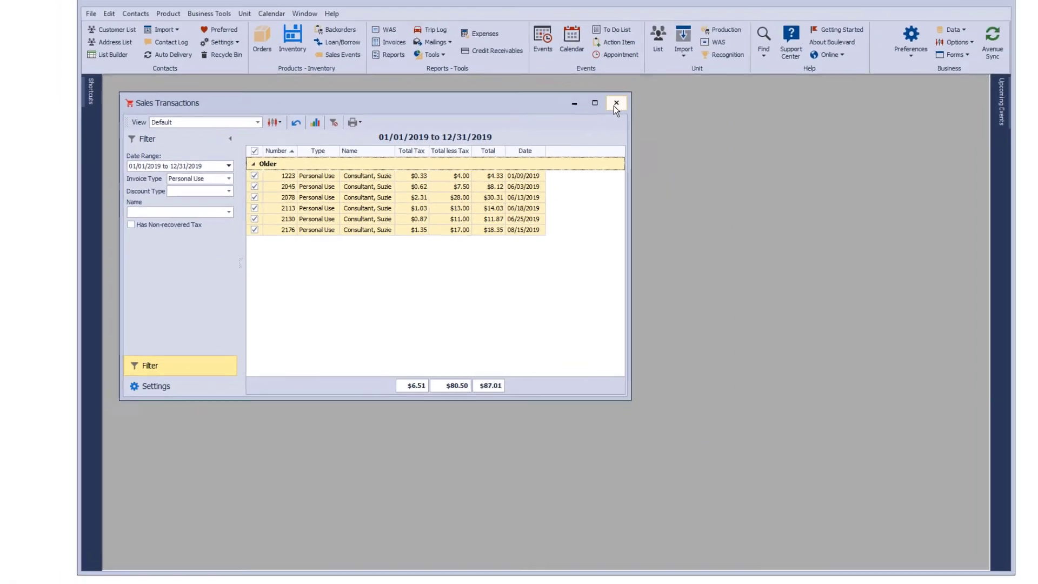
pyautogui.click(616, 104)
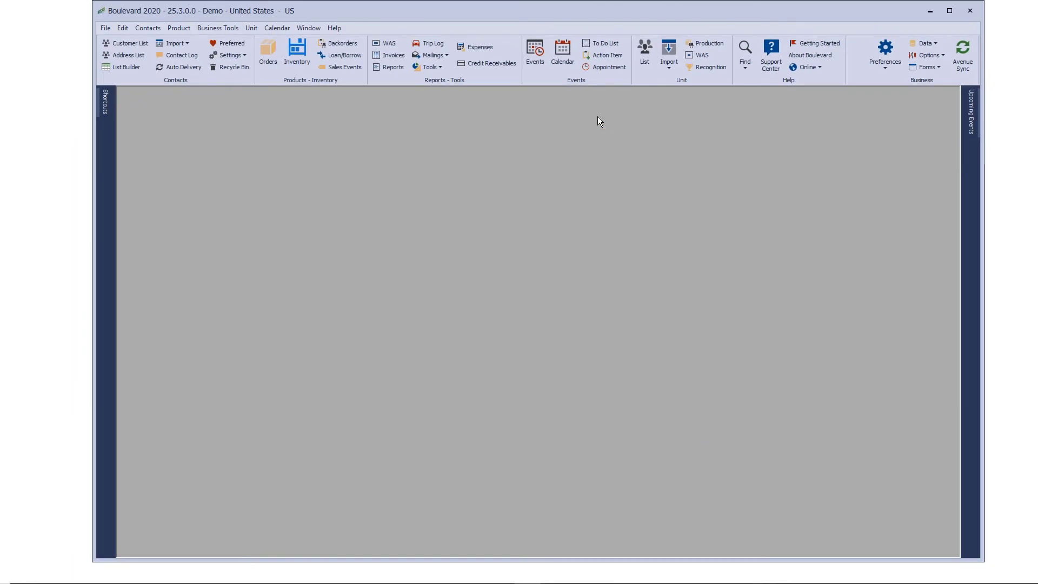
# Open the reports list and run the Summary of Expenses tax report for 01/01/2019 to 12/31/2019.
pyautogui.click(389, 68)
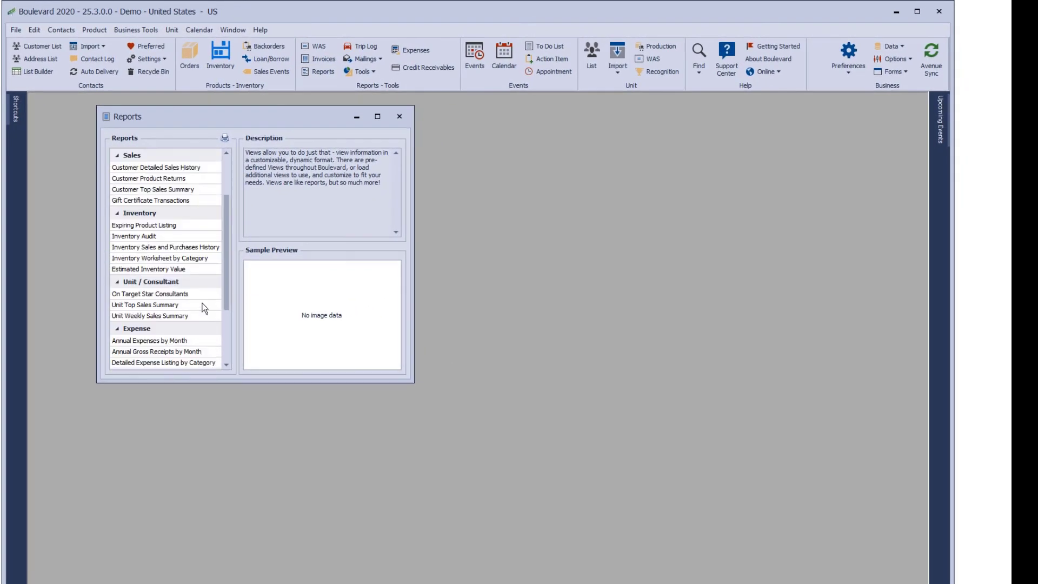
pyautogui.scroll(-3, 205, 307)
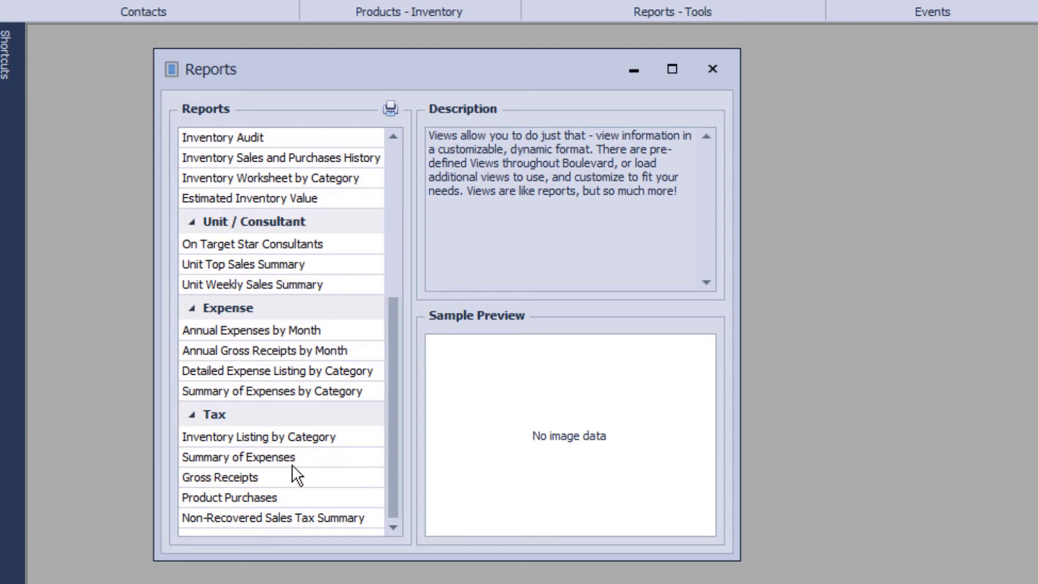
pyautogui.click(297, 459)
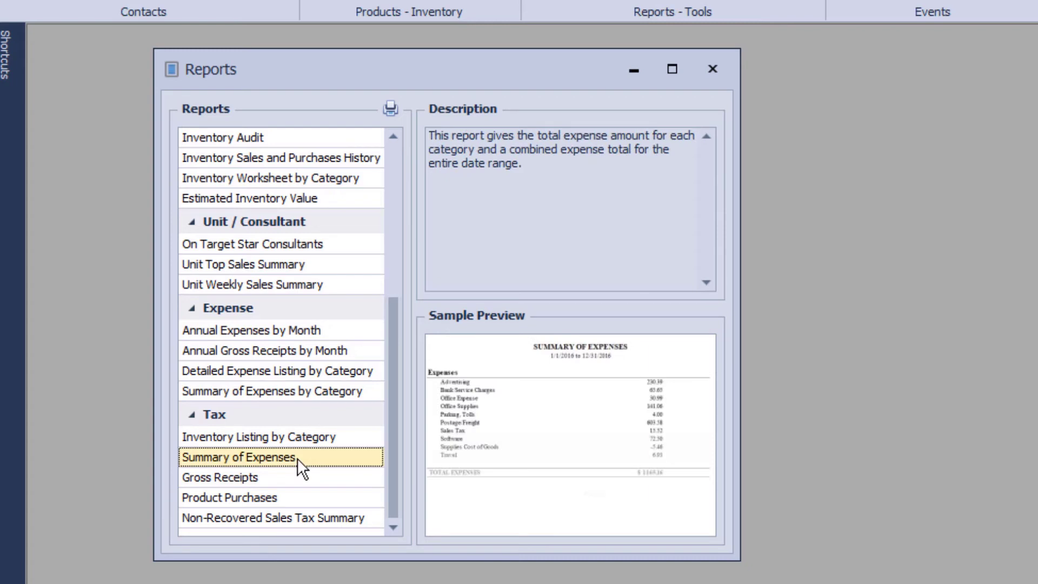
pyautogui.doubleClick(297, 458)
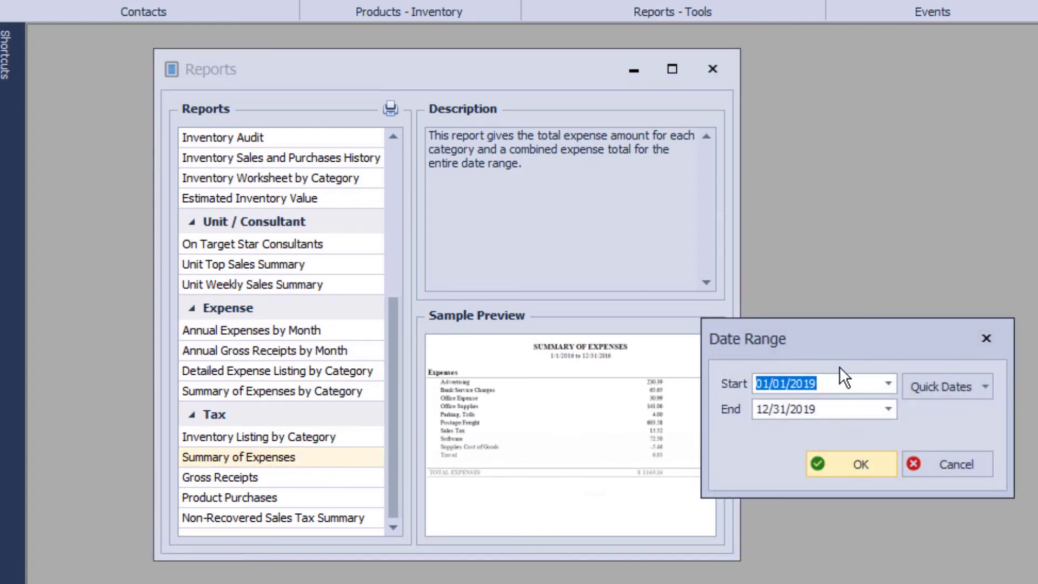
pyautogui.click(832, 459)
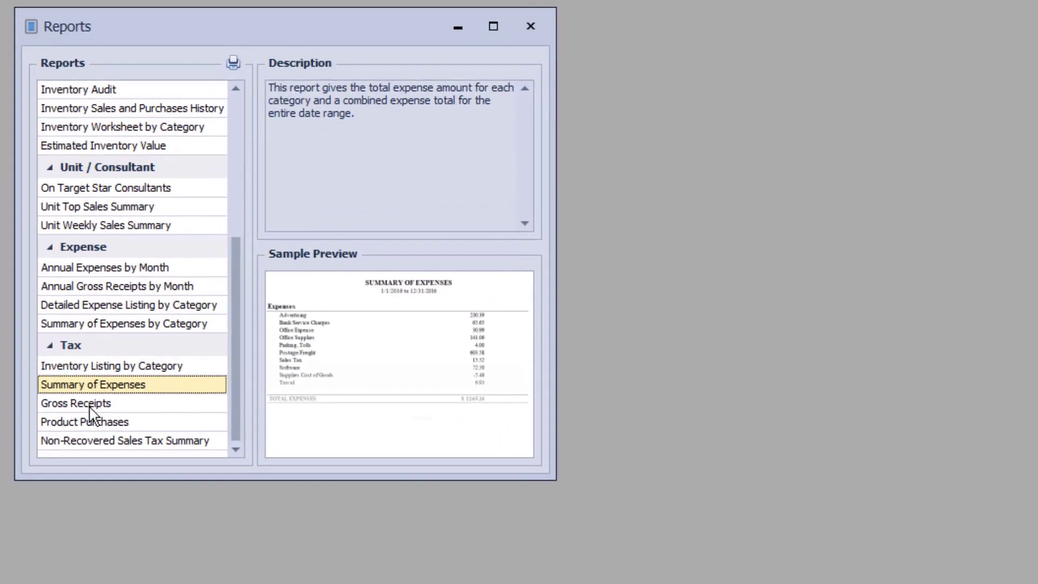
# Run the Gross Receipts tax report for 01/01/2019 to 12/31/2019 with Personal Use excluded, and close the preview.
pyautogui.doubleClick(91, 405)
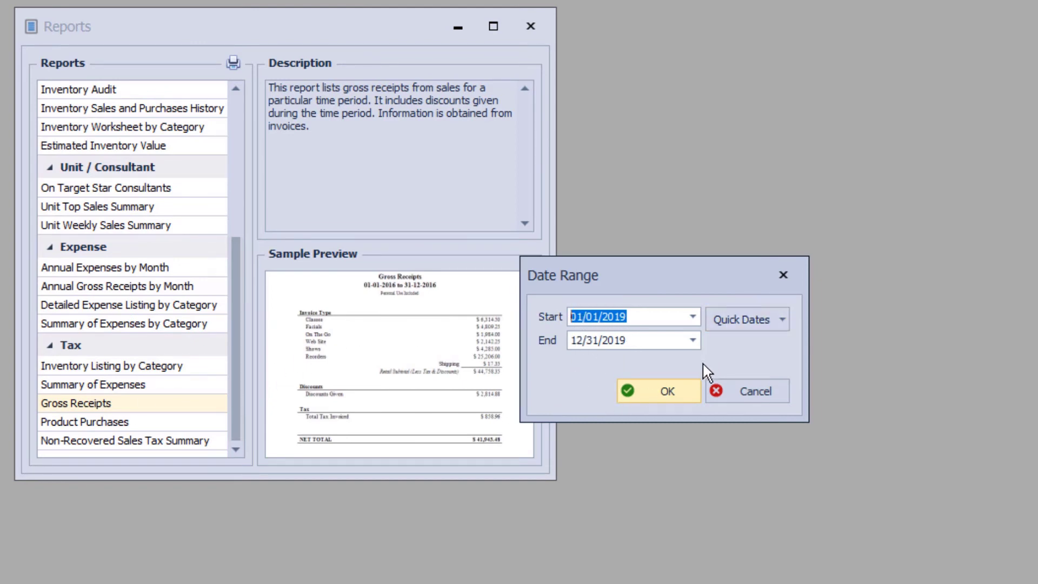
pyautogui.click(678, 394)
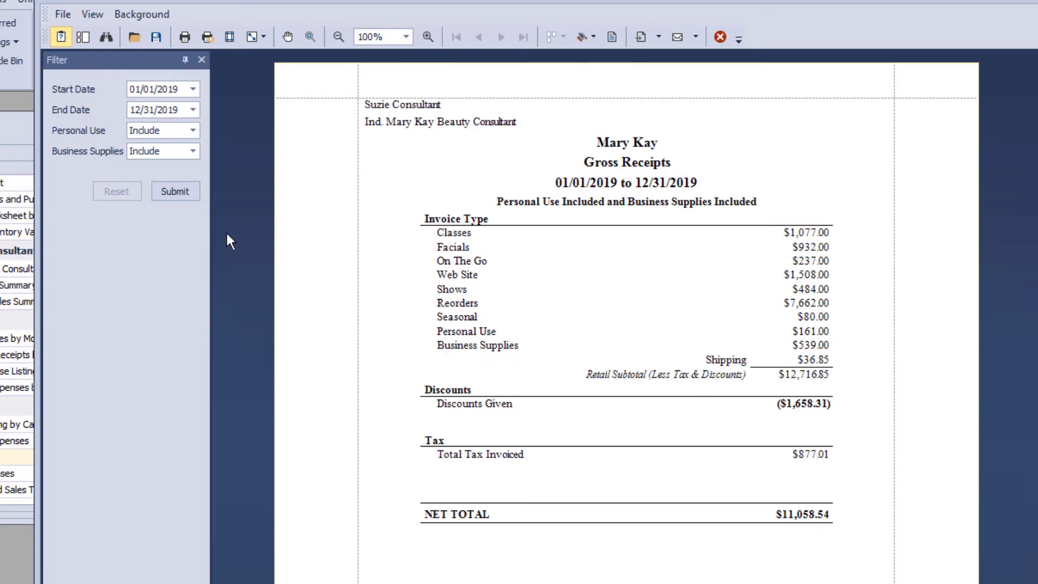
pyautogui.click(192, 133)
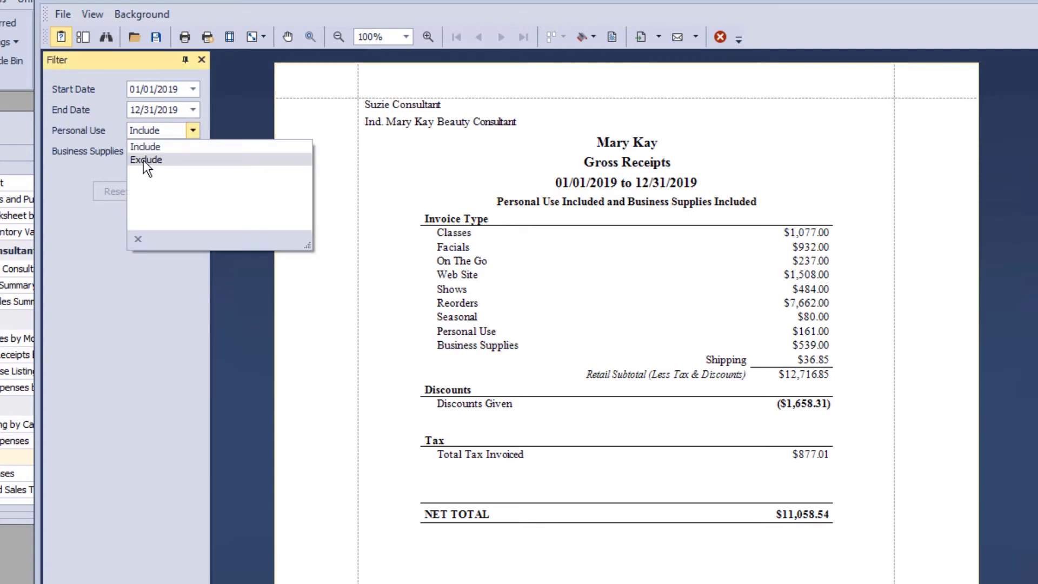
pyautogui.click(162, 161)
pyautogui.click(179, 192)
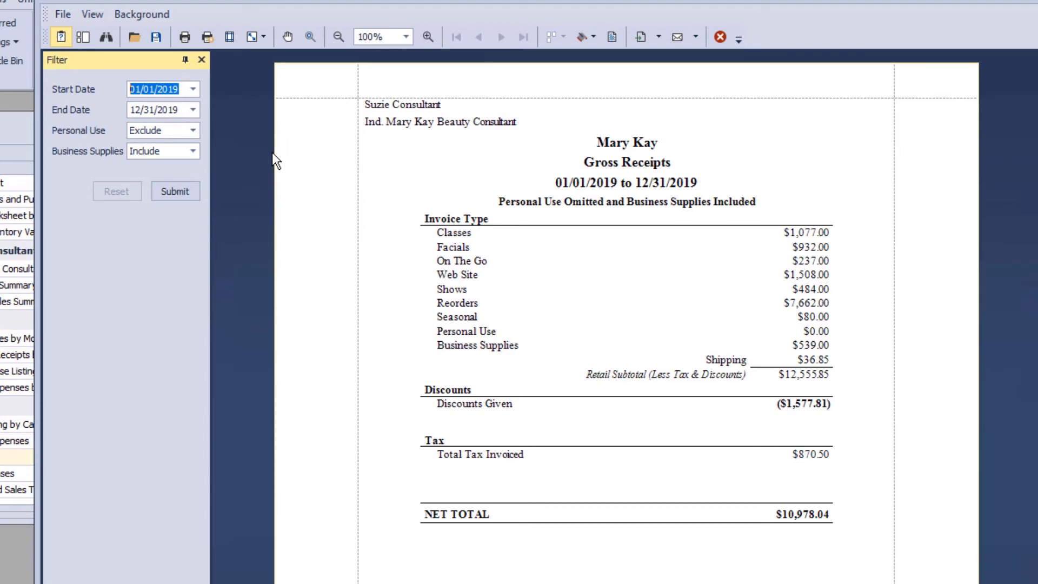
pyautogui.click(720, 37)
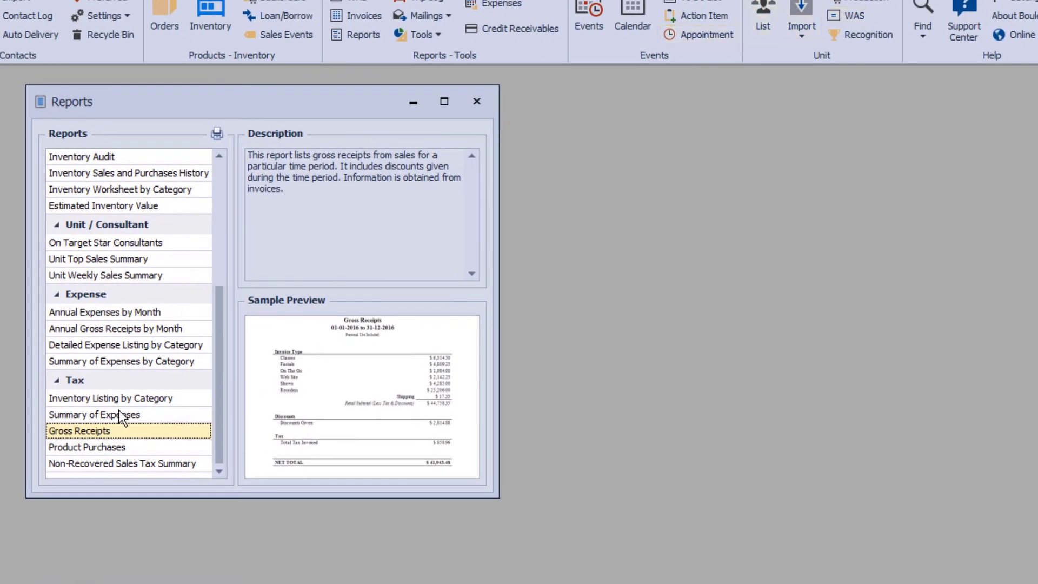
# Run the Product Purchases and Non-Recovered Sales Tax Summary reports for 01/01/2019 to 12/31/2019, and close the Reports window.
pyautogui.doubleClick(111, 448)
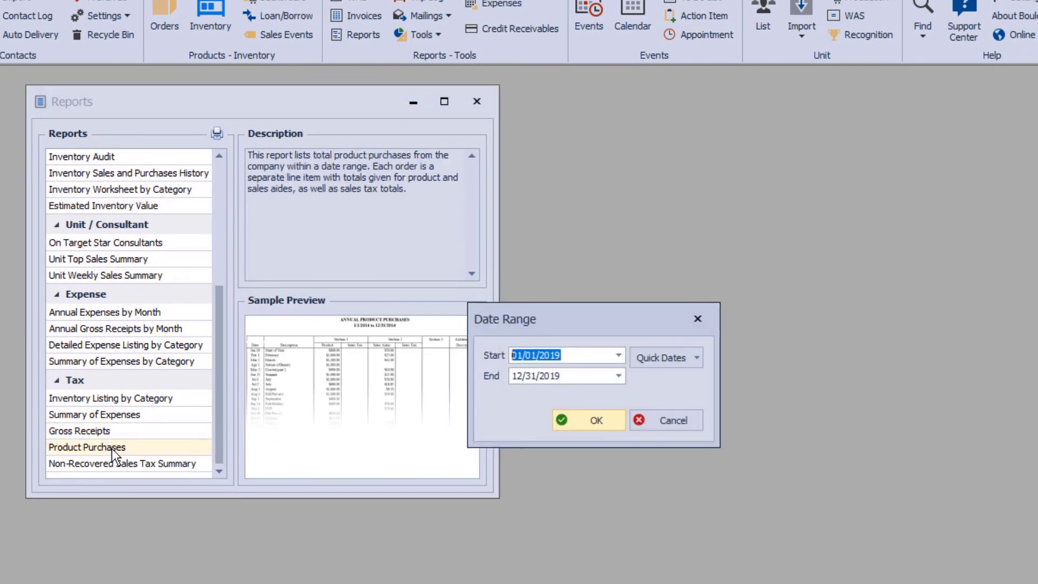
pyautogui.click(579, 423)
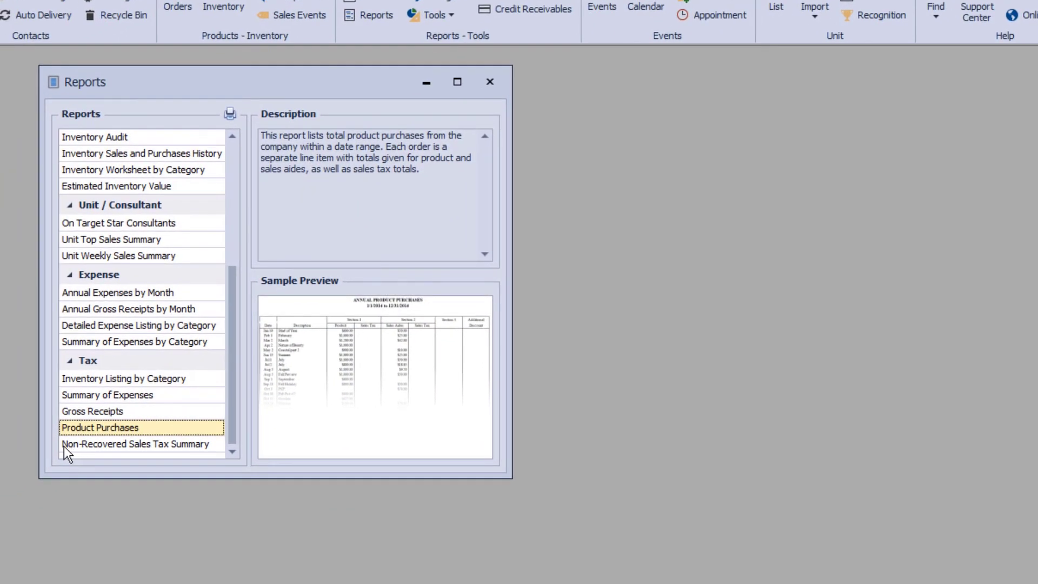
pyautogui.doubleClick(89, 447)
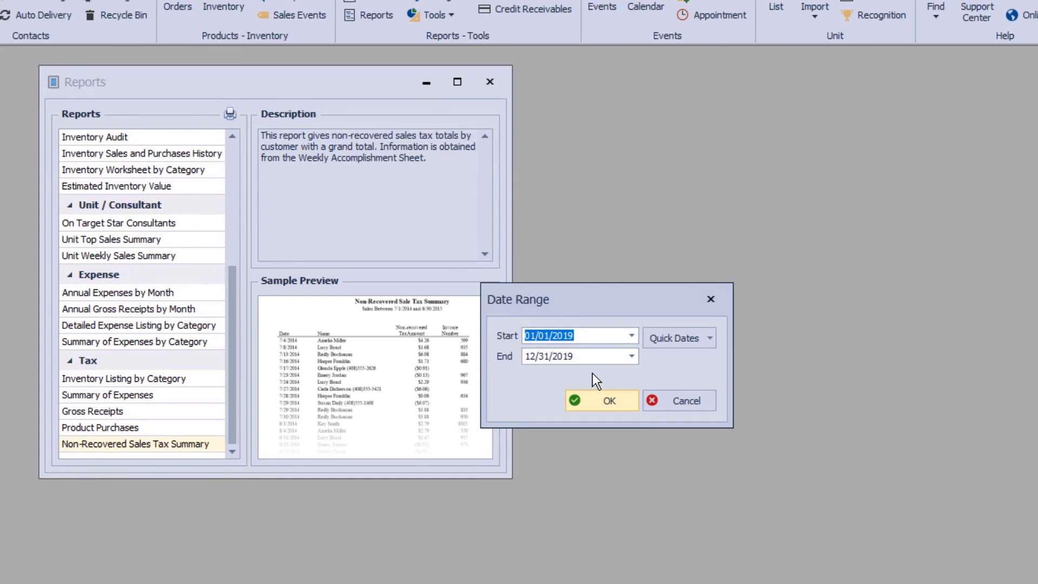
pyautogui.click(599, 400)
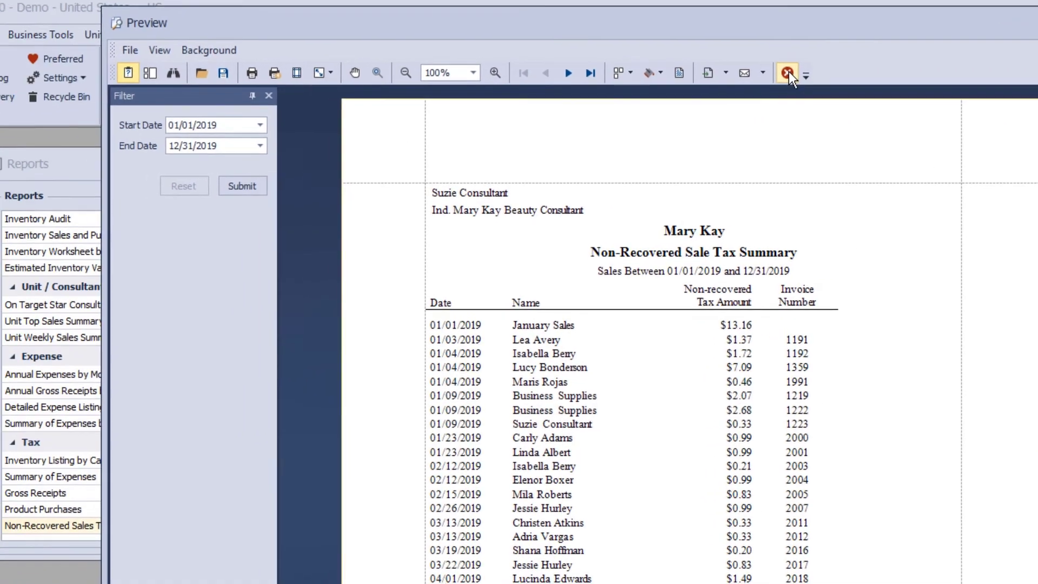
pyautogui.click(694, 82)
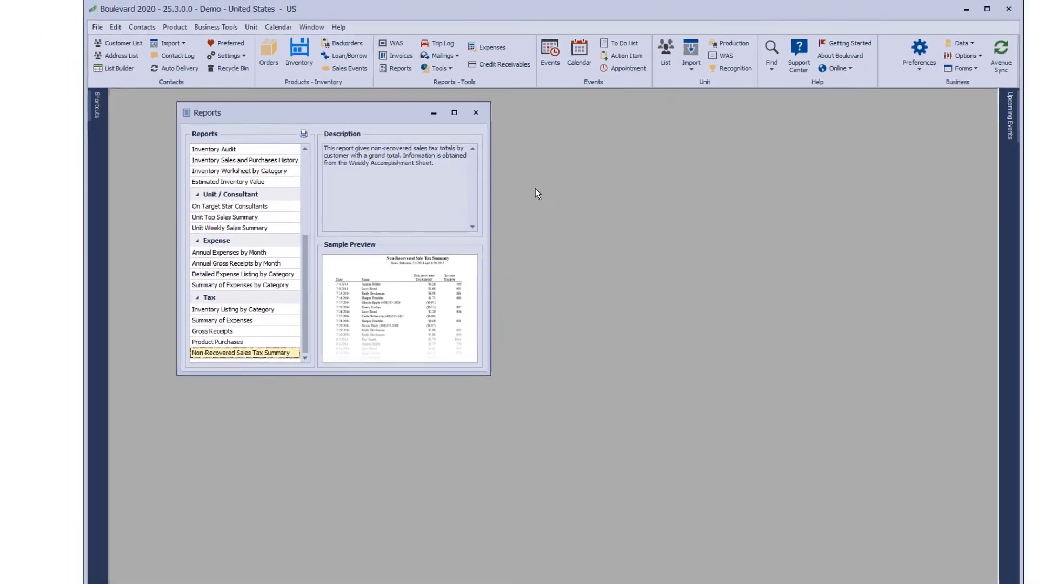
pyautogui.click(465, 110)
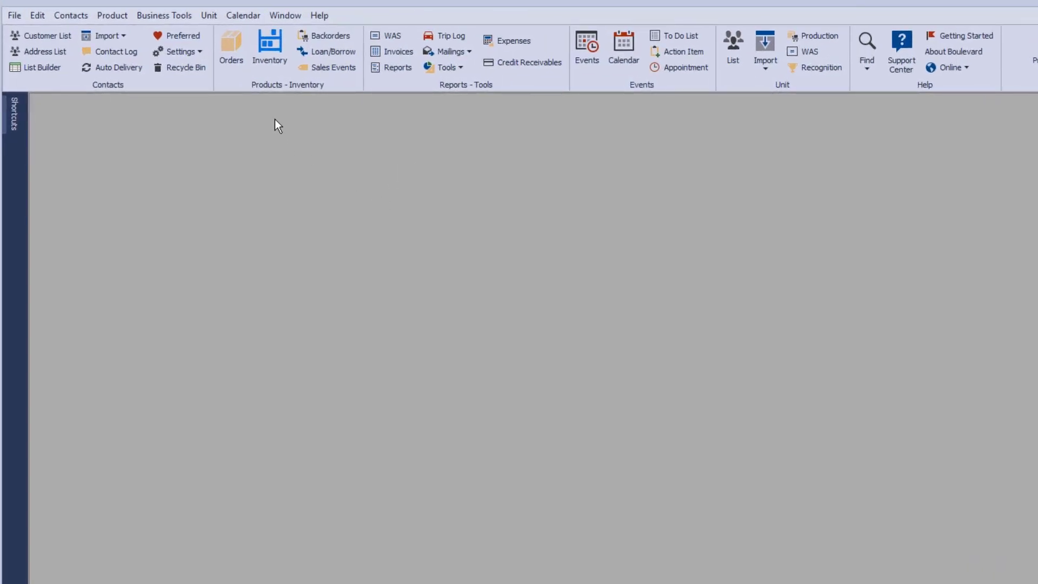
# Open the inventory product list and switch it to the Usage by Customer view.
pyautogui.click(266, 42)
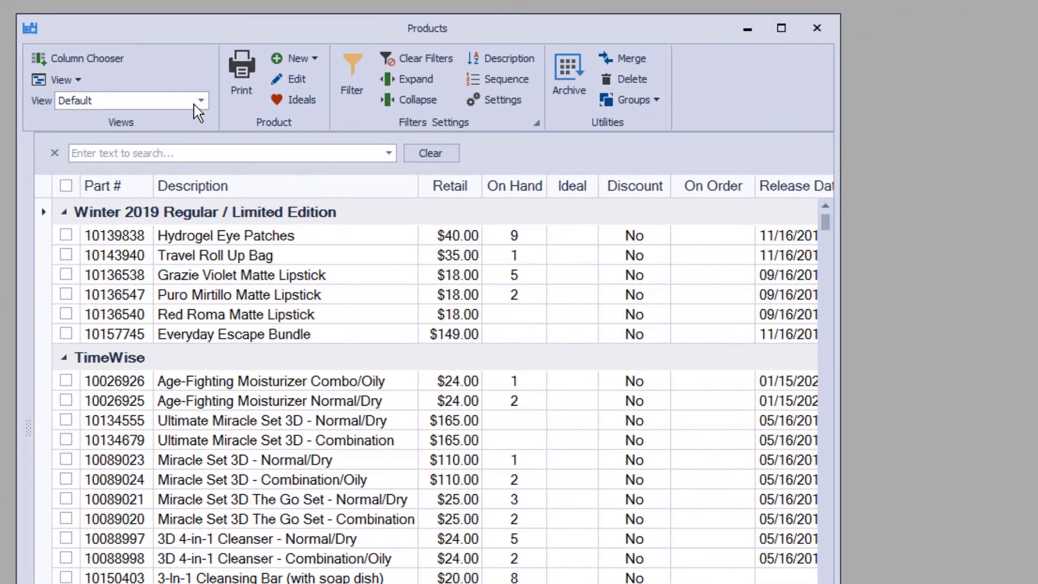
pyautogui.click(199, 101)
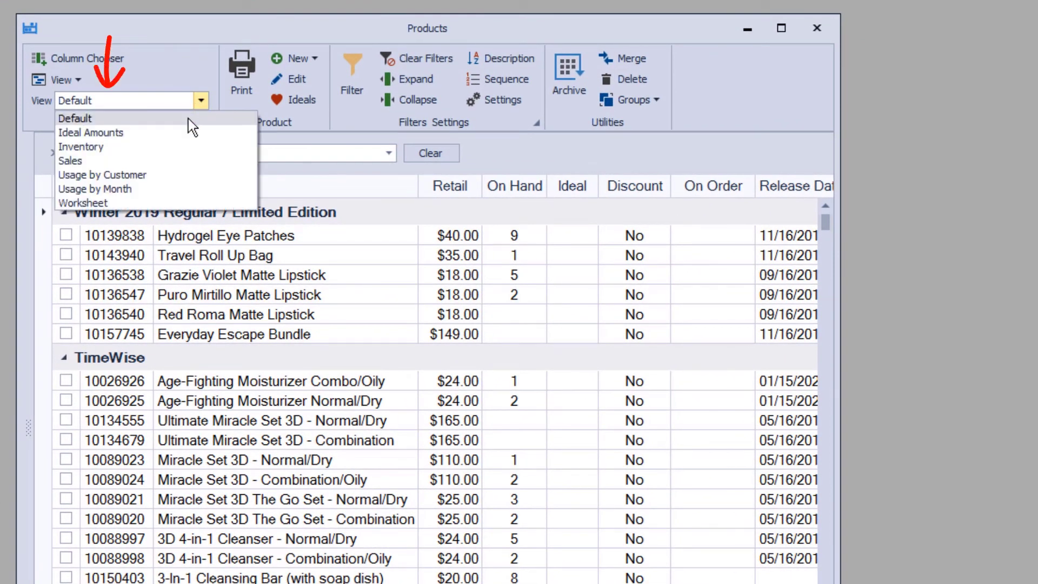
pyautogui.click(167, 174)
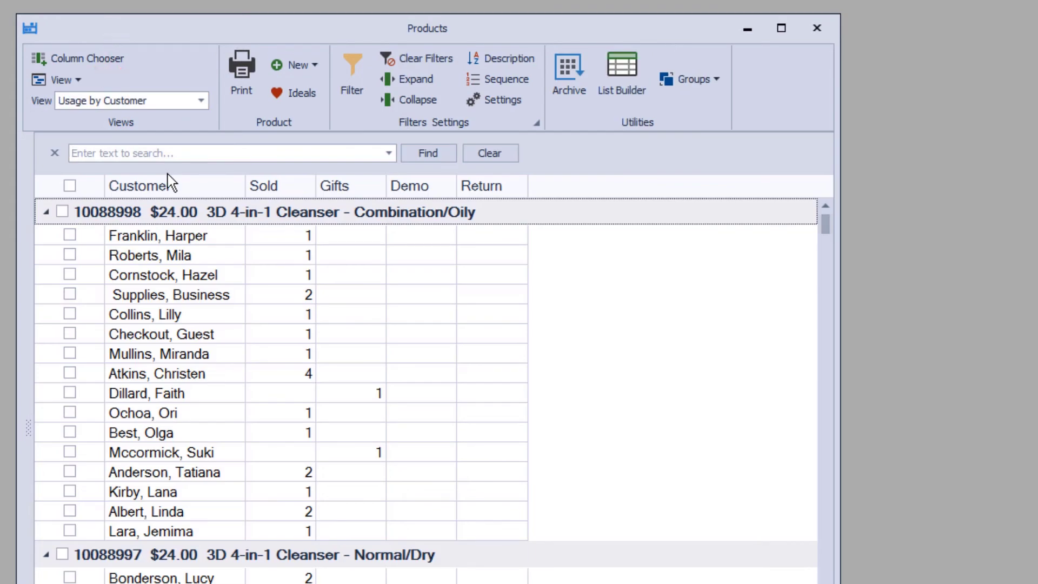
# Filter the product usage list to all dates and the Moisturizer group.
pyautogui.click(357, 72)
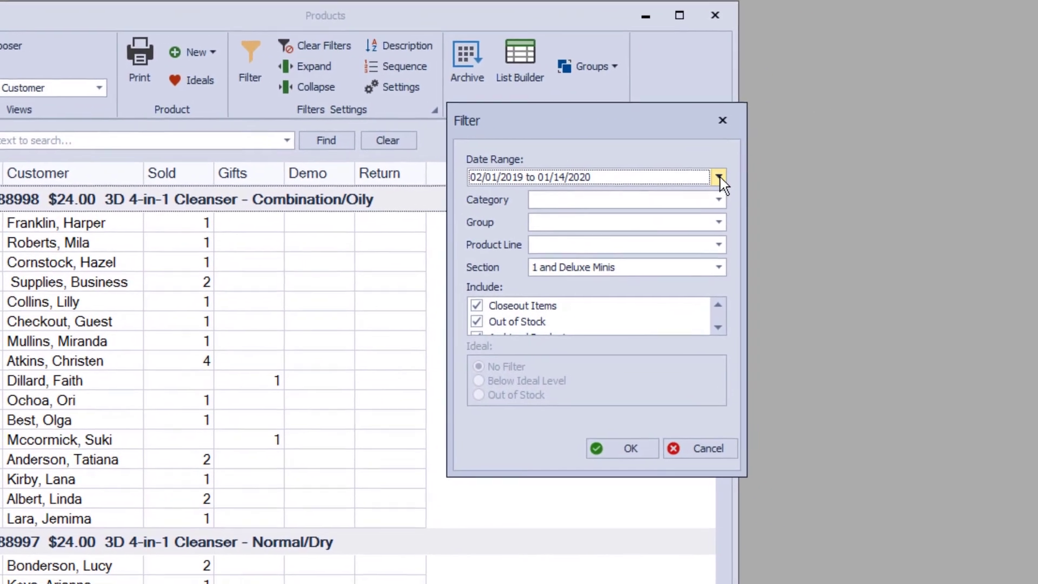
pyautogui.click(821, 189)
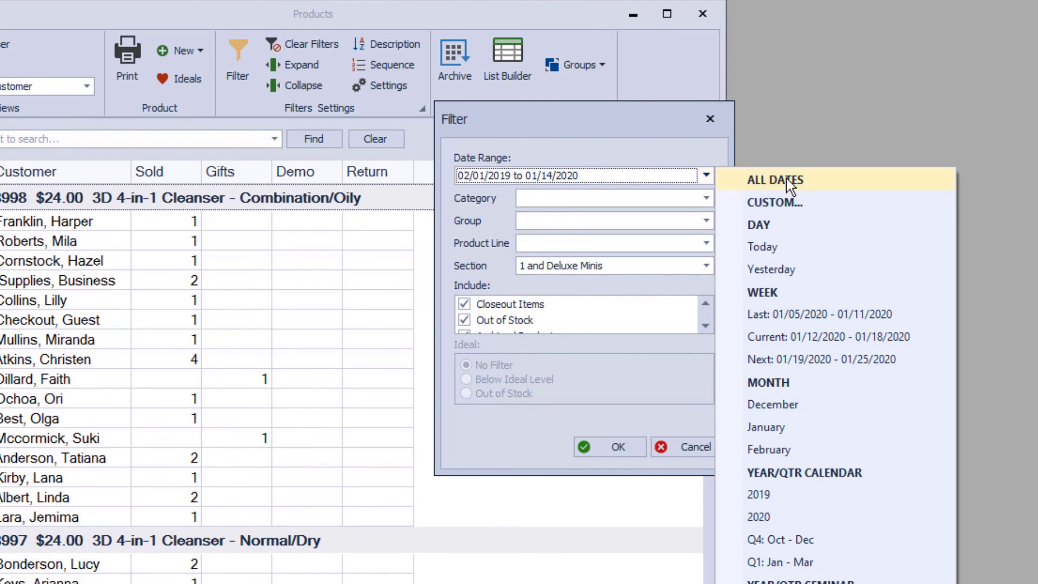
pyautogui.click(822, 180)
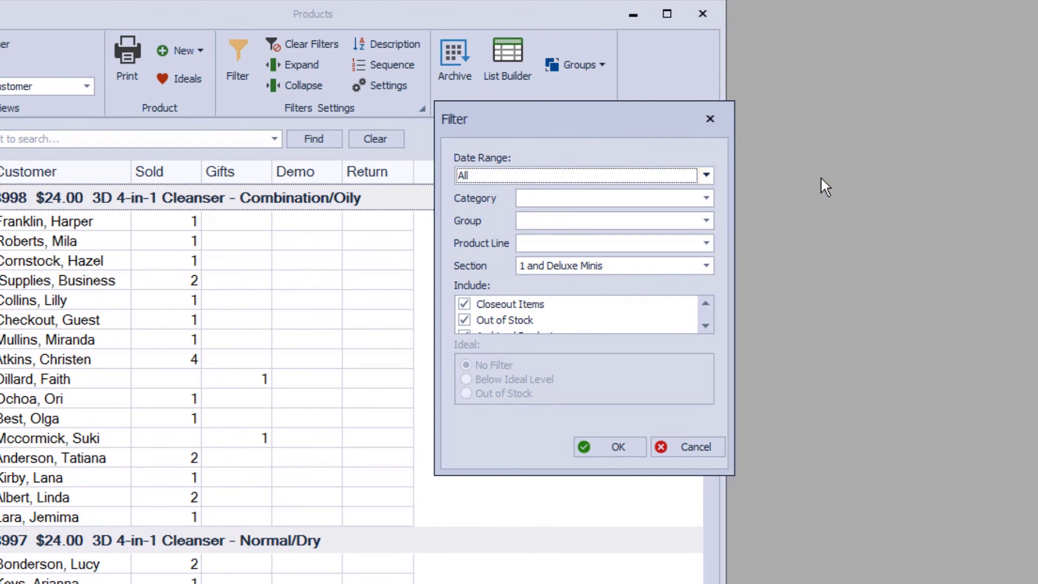
pyautogui.click(706, 220)
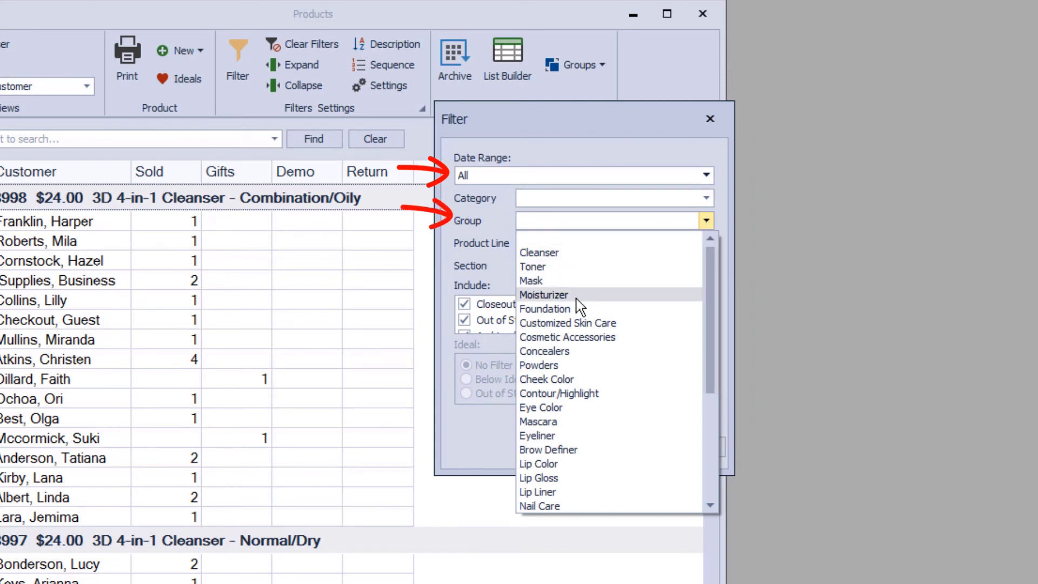
pyautogui.click(544, 295)
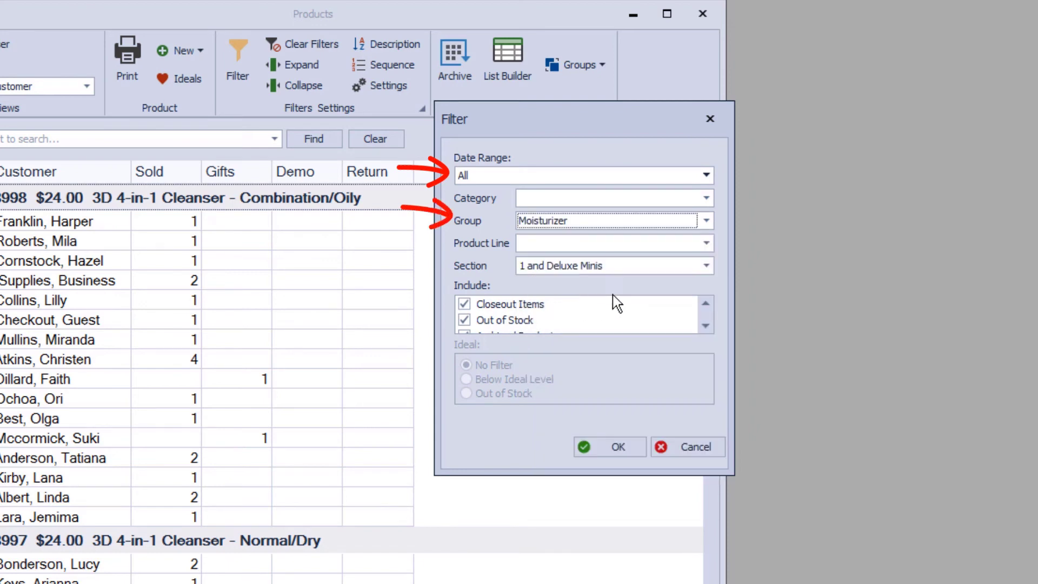
pyautogui.click(603, 443)
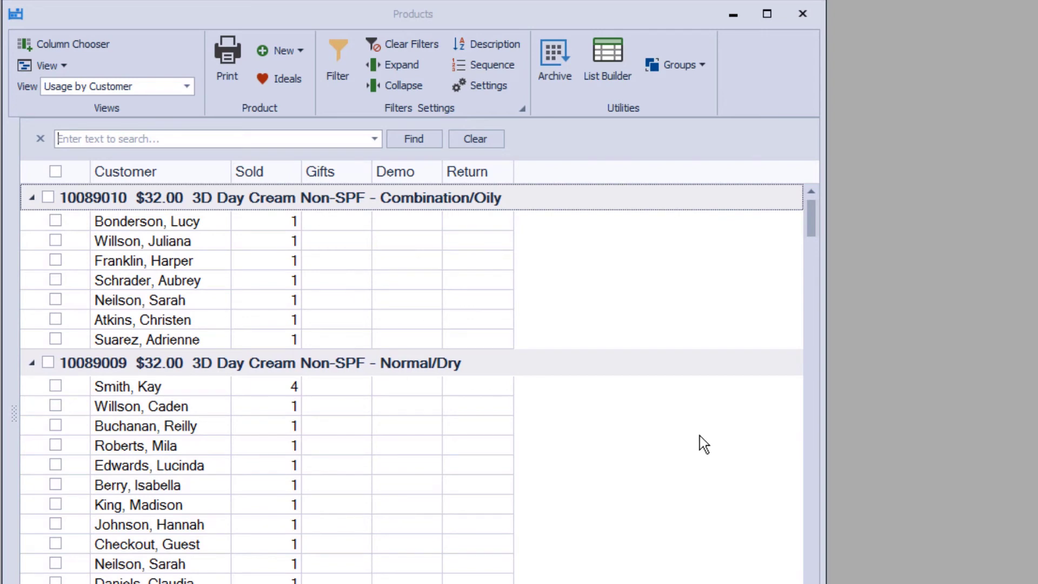
# Search the filtered product usage list for "age-fighting combo".
pyautogui.write('age')
pyautogui.press('Return')
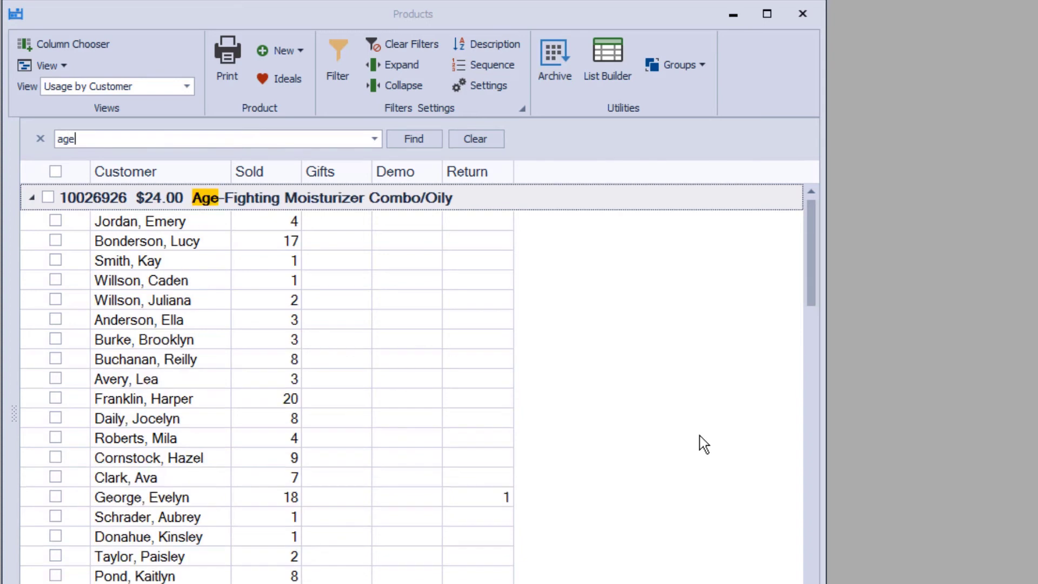
pyautogui.write('-fighting')
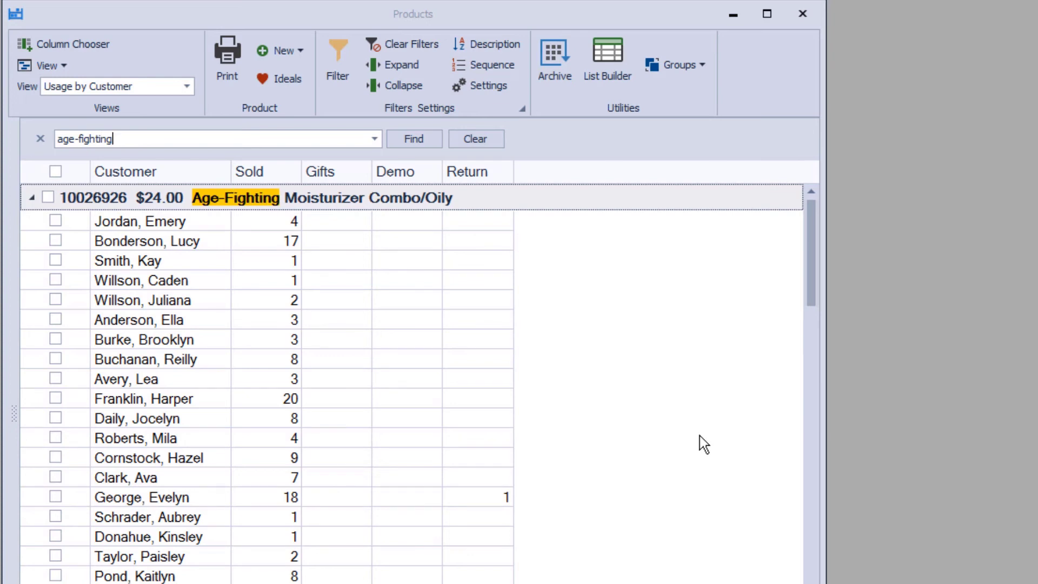
pyautogui.write(' combo')
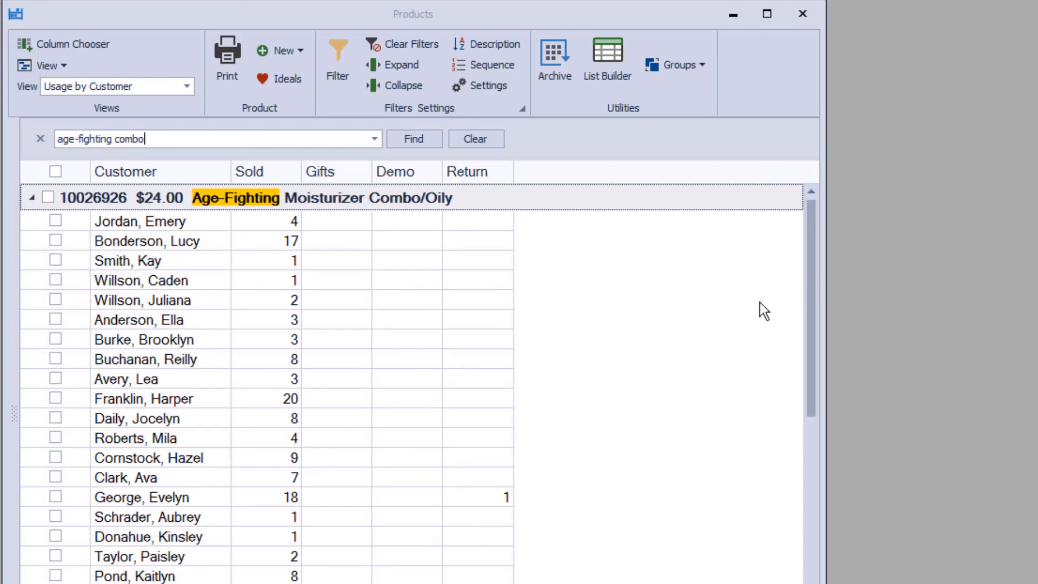
pyautogui.moveTo(805, 272); pyautogui.dragTo(820, 247)
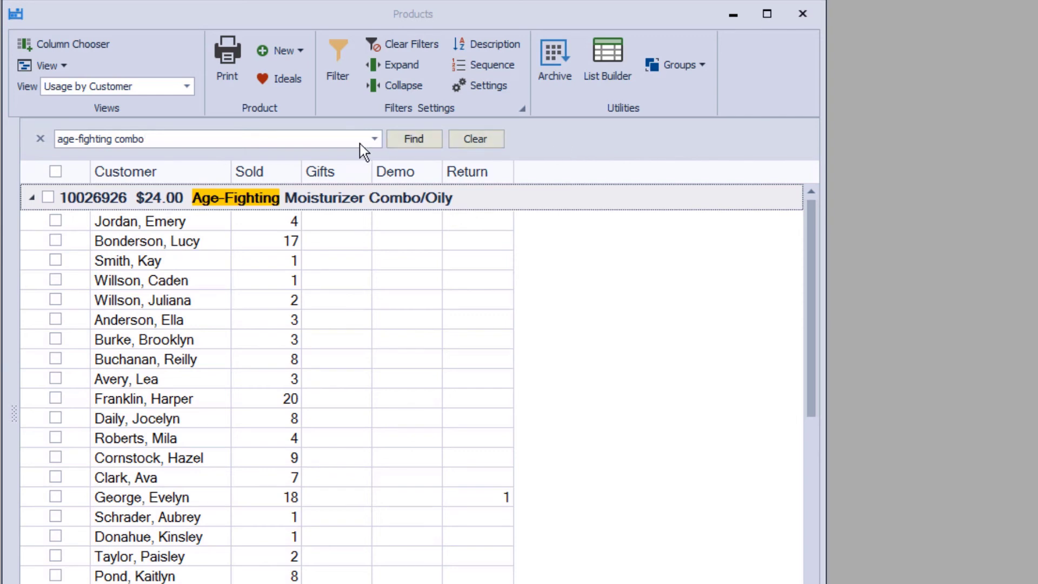
# Clear the search text and hide the product list's find panel.
pyautogui.moveTo(150, 136); pyautogui.dragTo(22, 142)
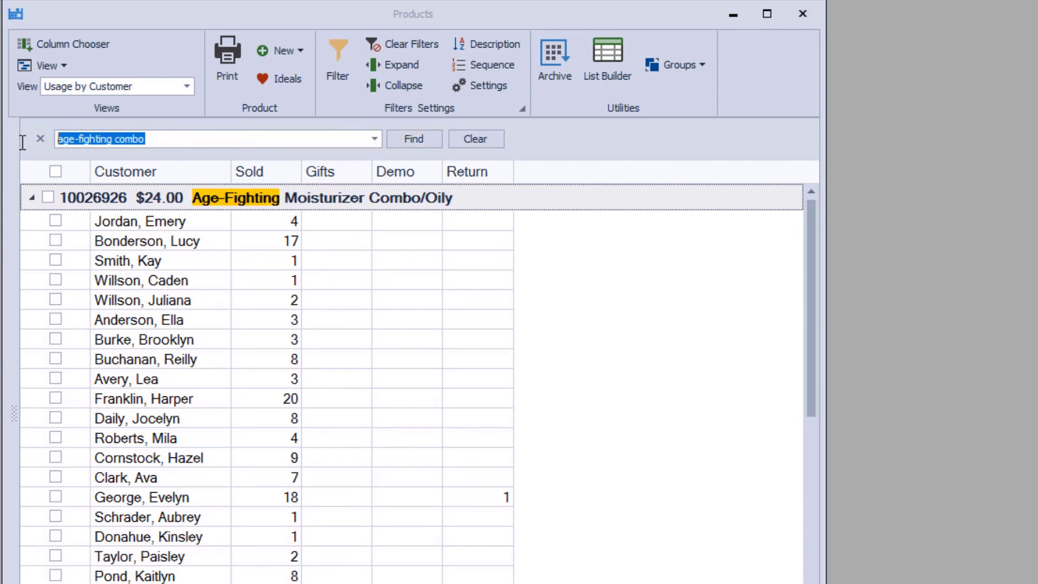
pyautogui.press('BackSpace')
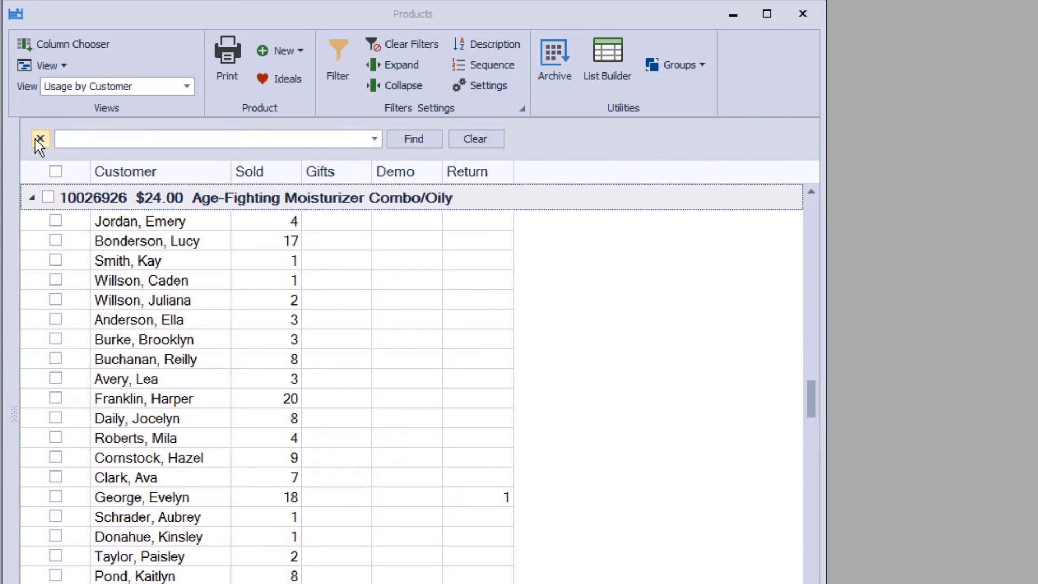
pyautogui.click(39, 140)
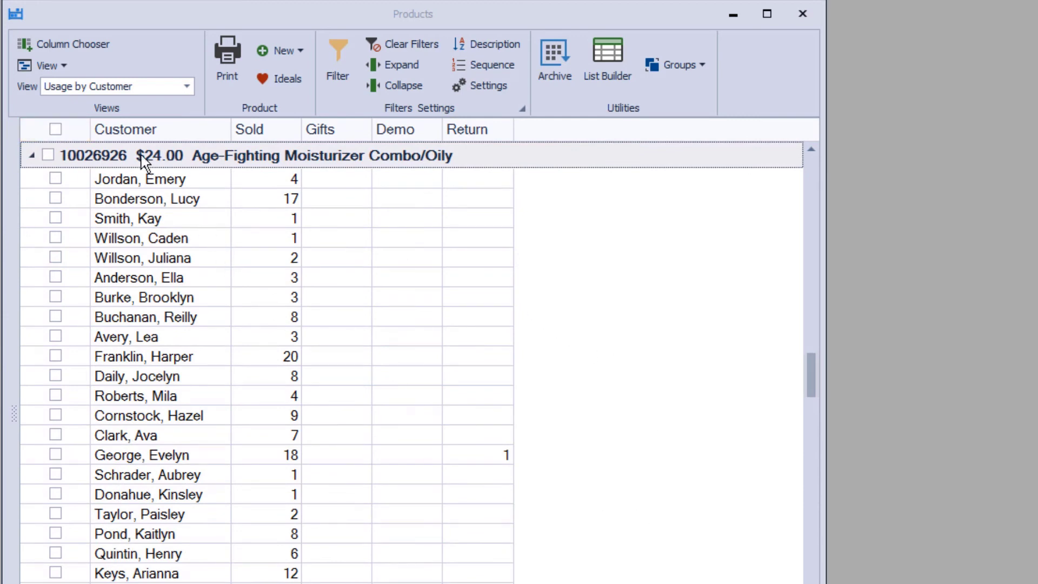
# Show the find panel again and repeat the search for "age-fighting combo".
pyautogui.rightClick(195, 134)
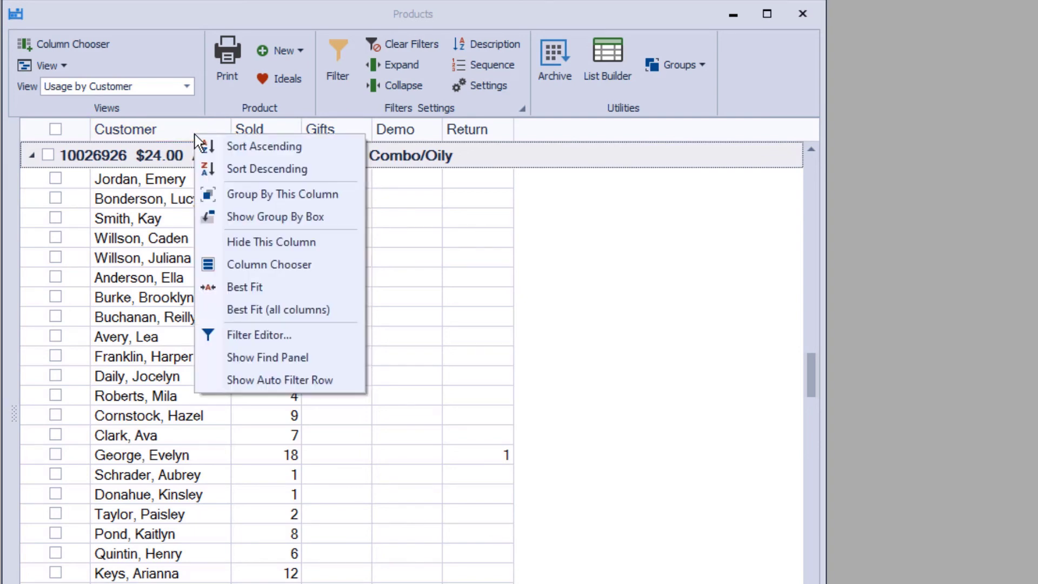
pyautogui.click(290, 358)
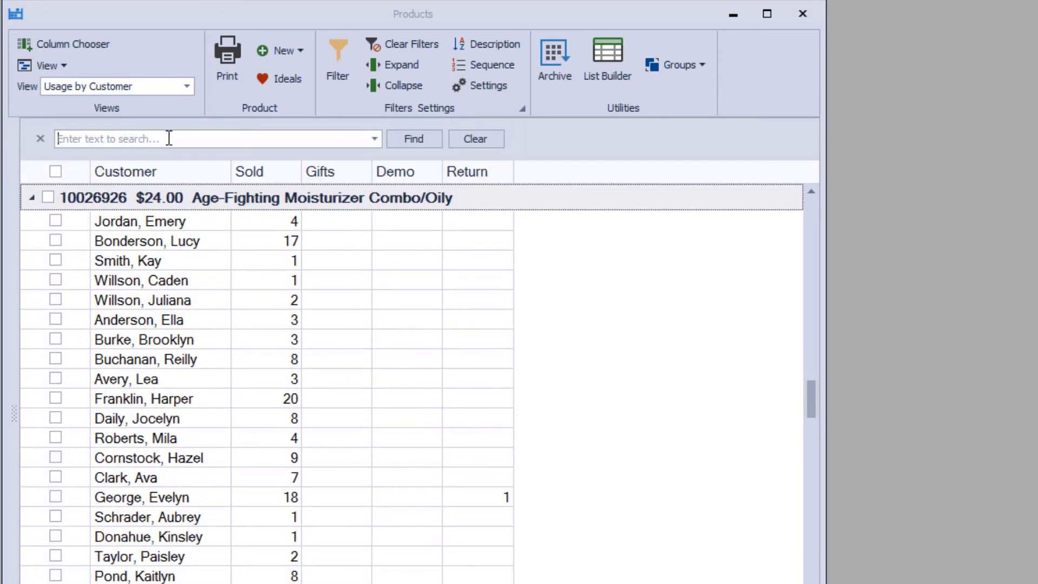
pyautogui.click(168, 138)
pyautogui.write('age')
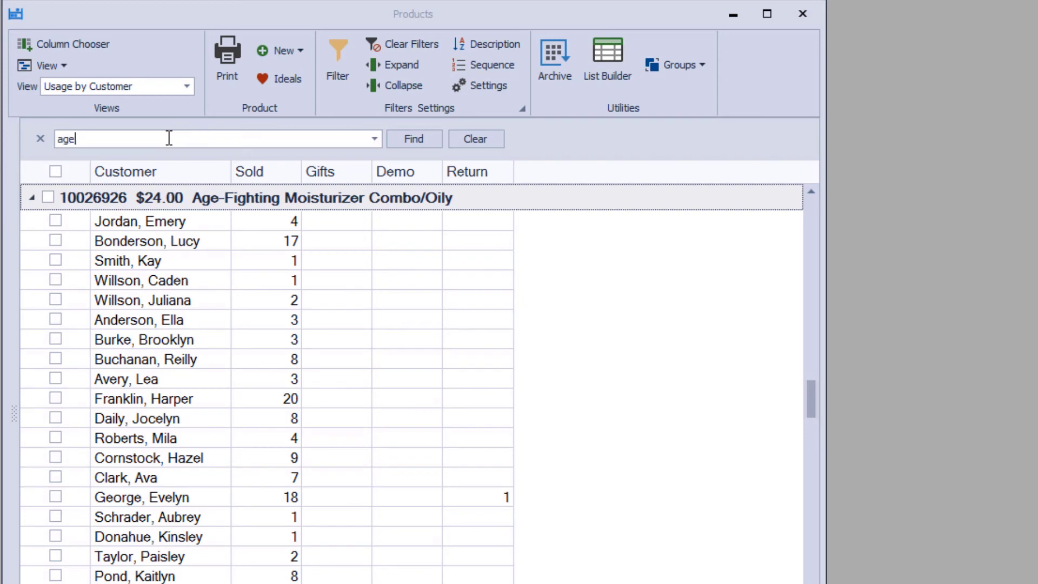
pyautogui.write('-fighting combo')
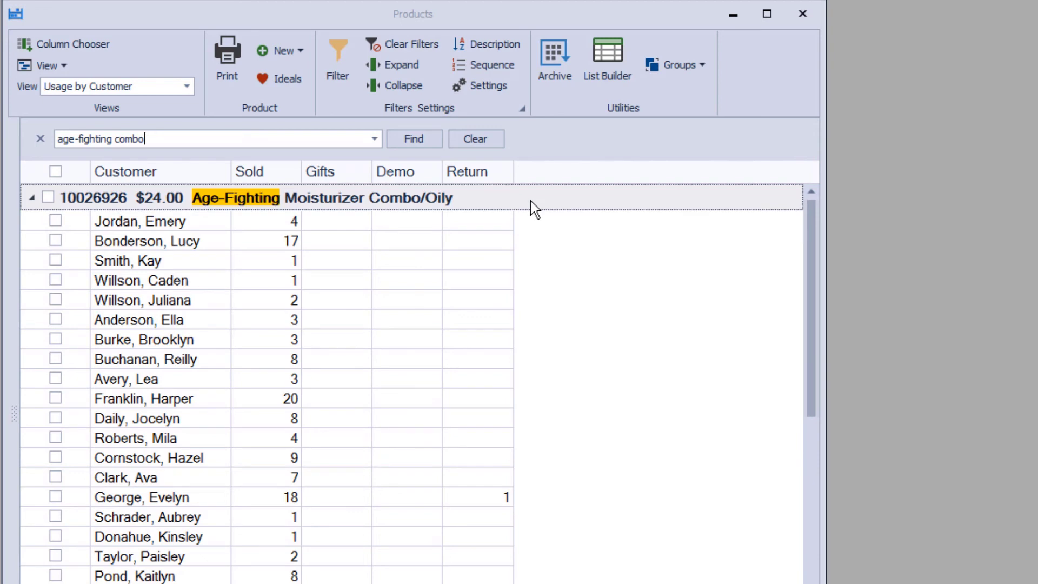
# Save all customers of the Age-Fighting Moisturizer Combo/Oily as a new list named "Age-Fighting Moisturizer (Combo)" without viewing the List Builder.
pyautogui.click(55, 172)
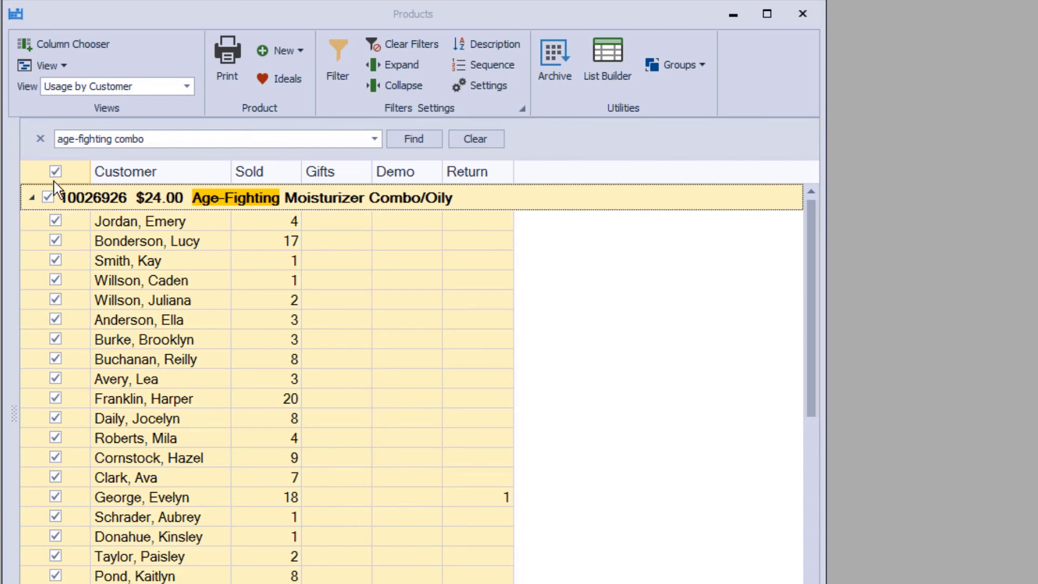
pyautogui.click(606, 49)
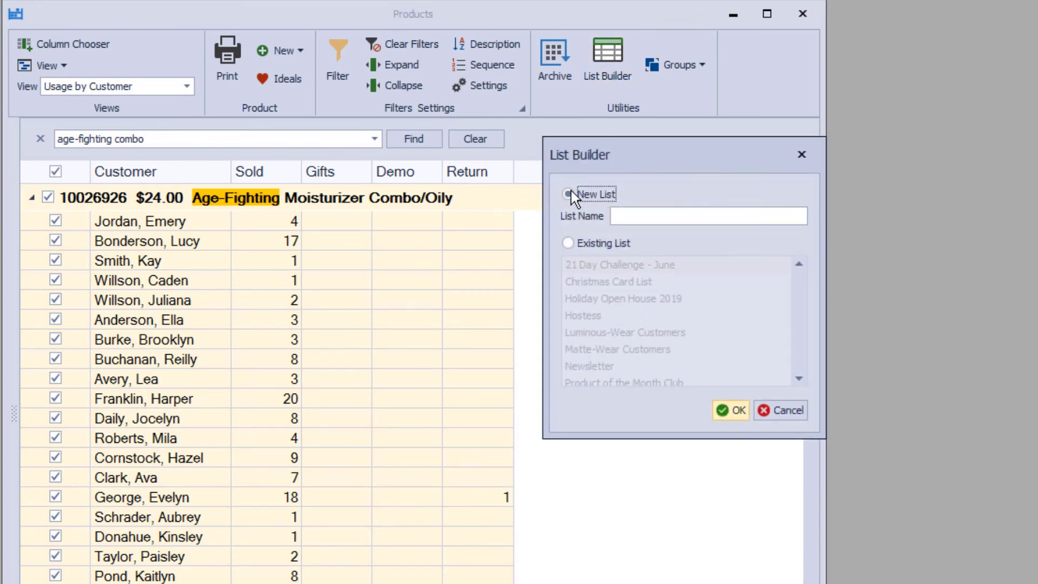
pyautogui.click(642, 215)
pyautogui.write('Age-Fight')
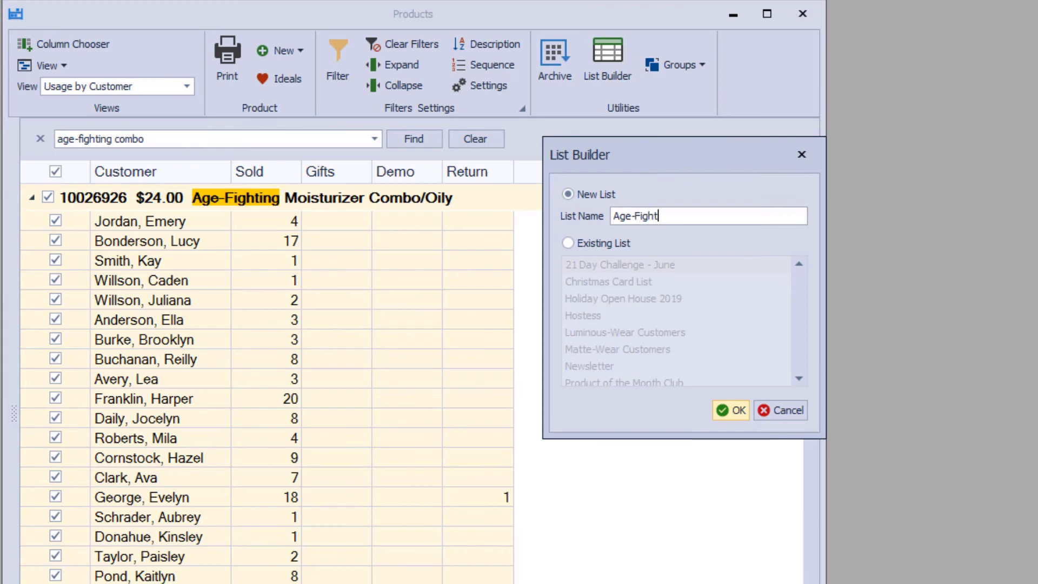
pyautogui.write('ing Moi')
pyautogui.write('sturizer (Combo)')
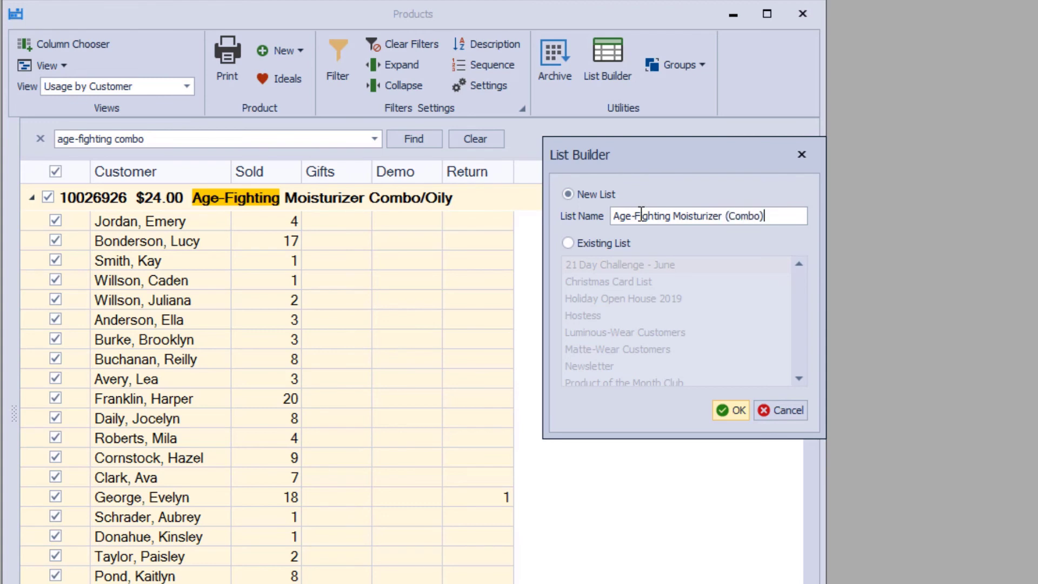
pyautogui.click(725, 410)
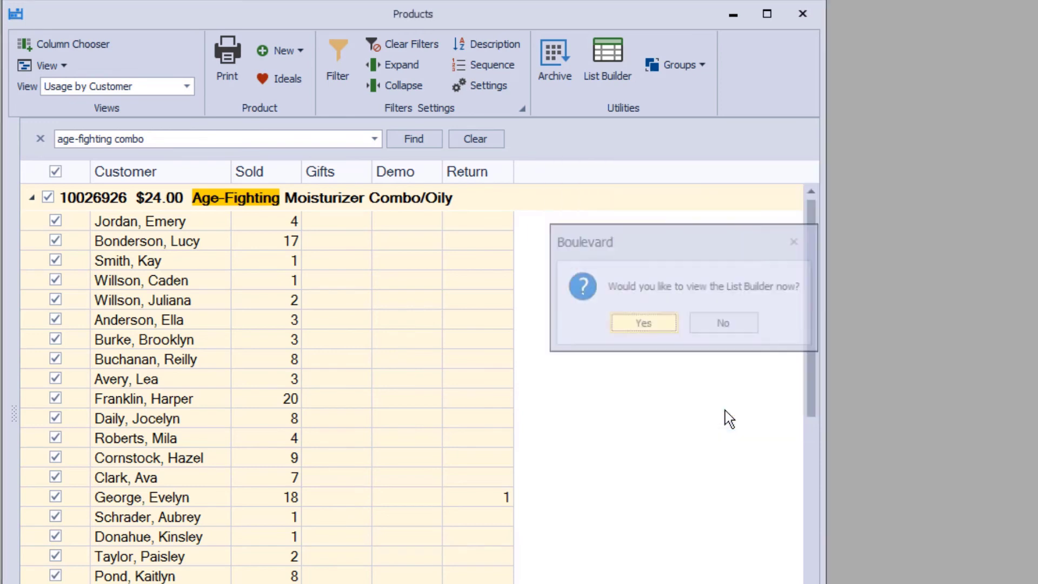
pyautogui.click(724, 324)
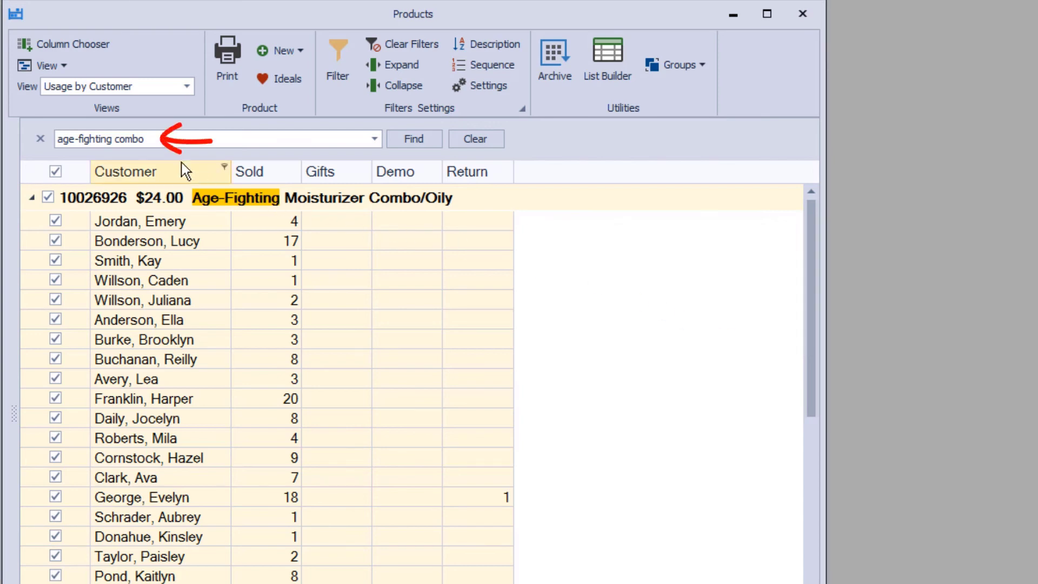
# Change the product usage search to "age-fighting normal" and run it.
pyautogui.click(132, 141)
pyautogui.click(132, 141)
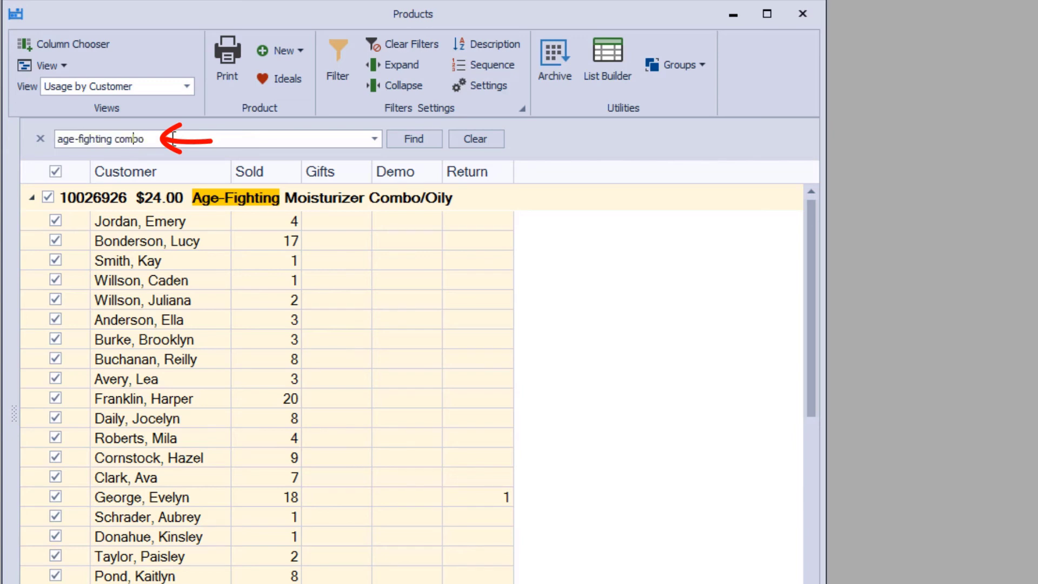
pyautogui.press('Right')
pyautogui.press('Right')
pyautogui.press('BackSpace')
pyautogui.press('BackSpace')
pyautogui.press('BackSpace')
pyautogui.press('BackSpace')
pyautogui.press('BackSpace')
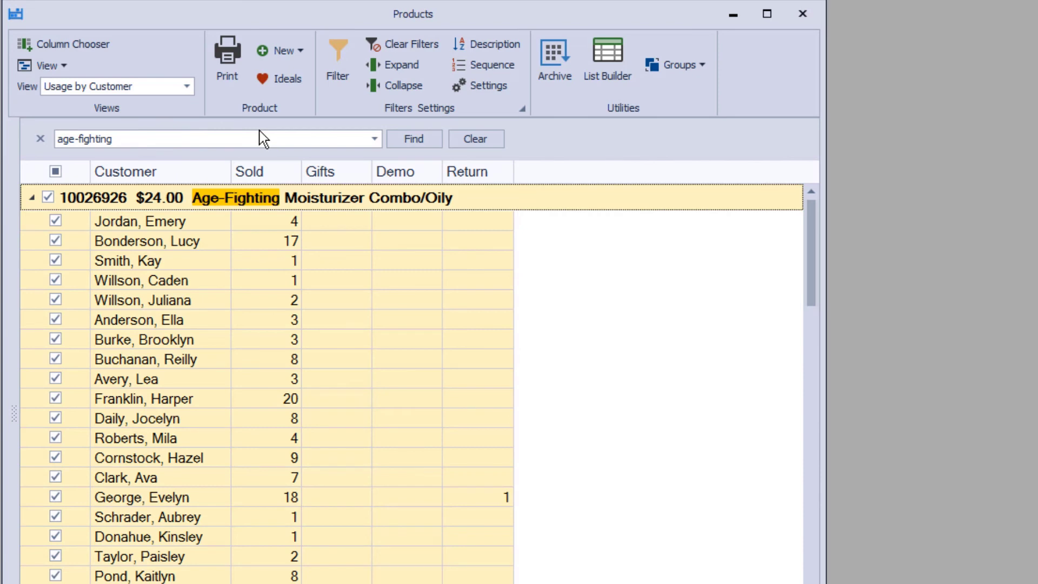
pyautogui.write('normal')
pyautogui.press('Return')
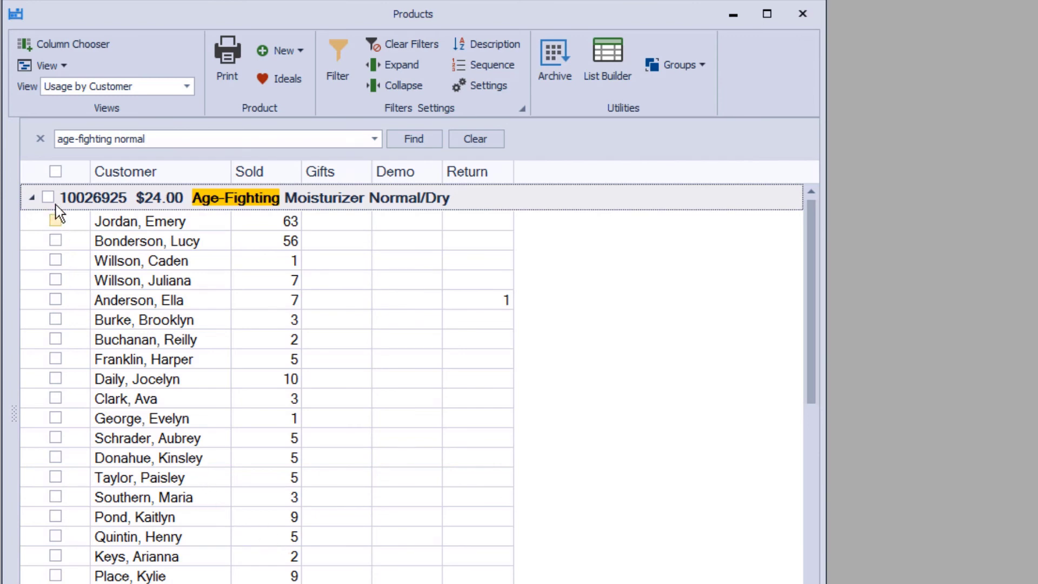
# Save all customers of the Age-Fighting Moisturizer Normal/Dry as a new list named "Age-Fighting Moisturizer (Normal)" and view it in the List Builder.
pyautogui.click(54, 172)
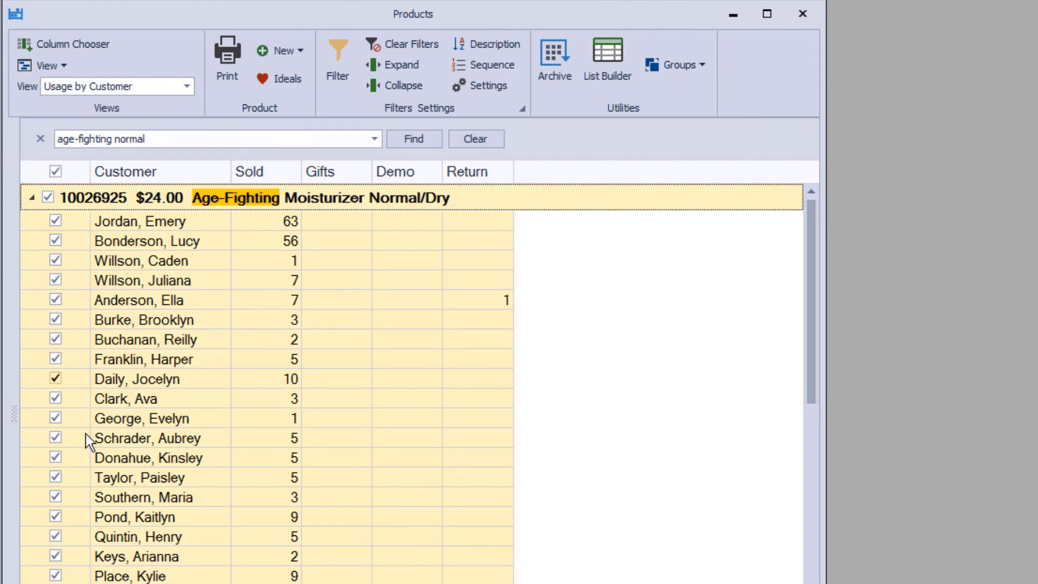
pyautogui.click(609, 60)
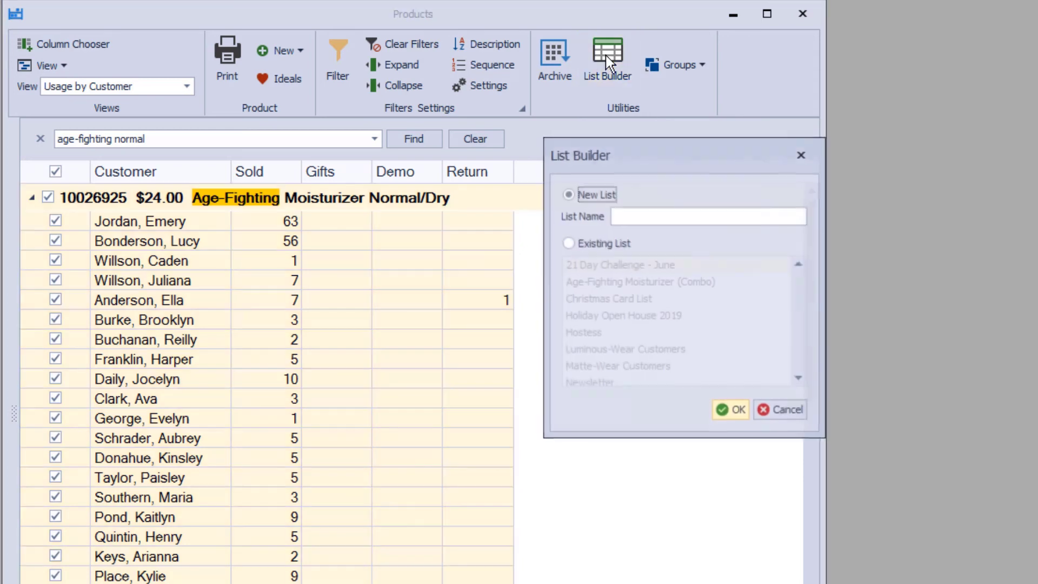
pyautogui.click(629, 213)
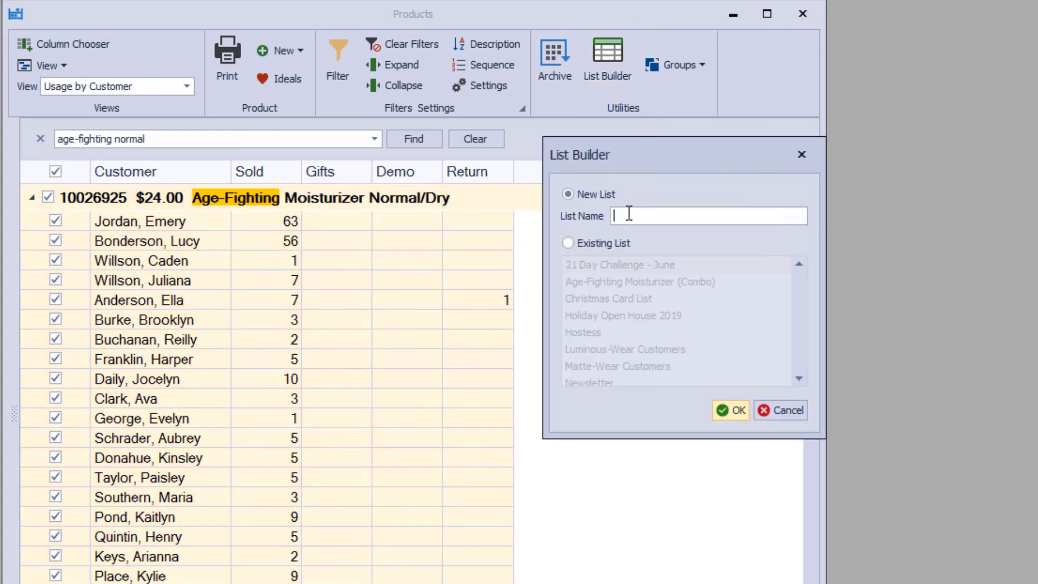
pyautogui.write('Age-Fighting Mo')
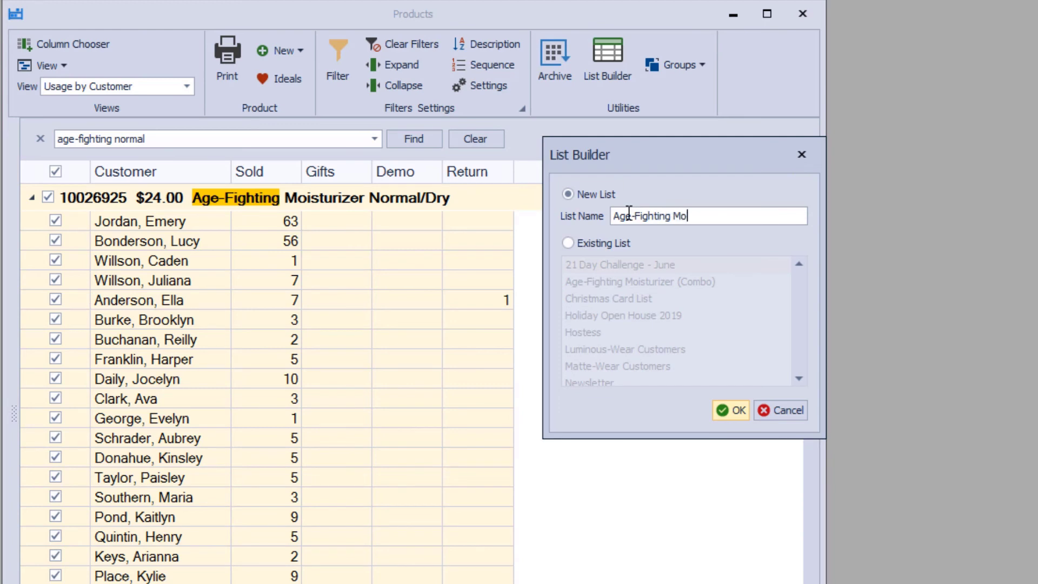
pyautogui.write('isturizer (Normal')
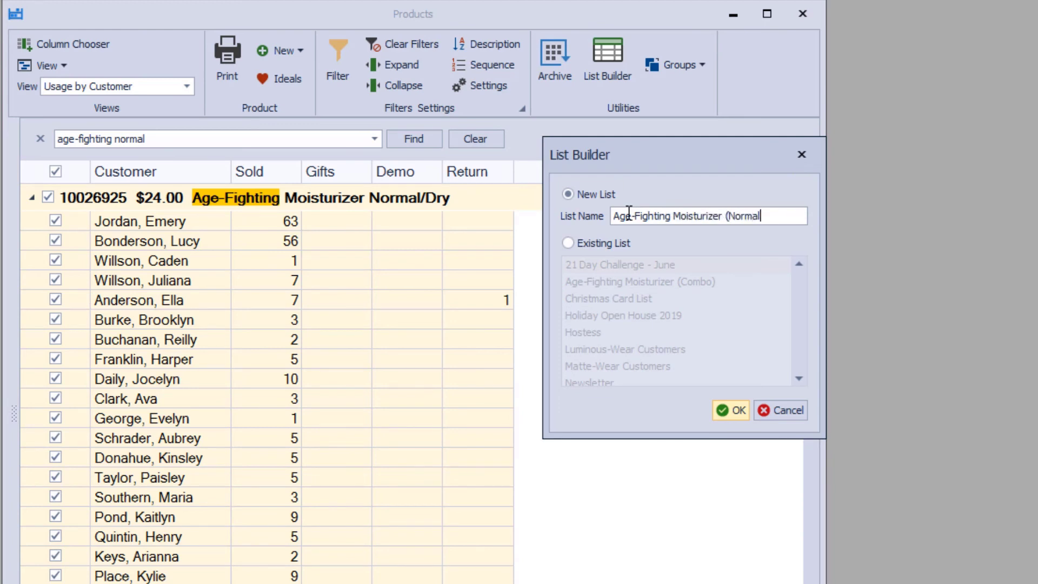
pyautogui.write(')')
pyautogui.click(725, 412)
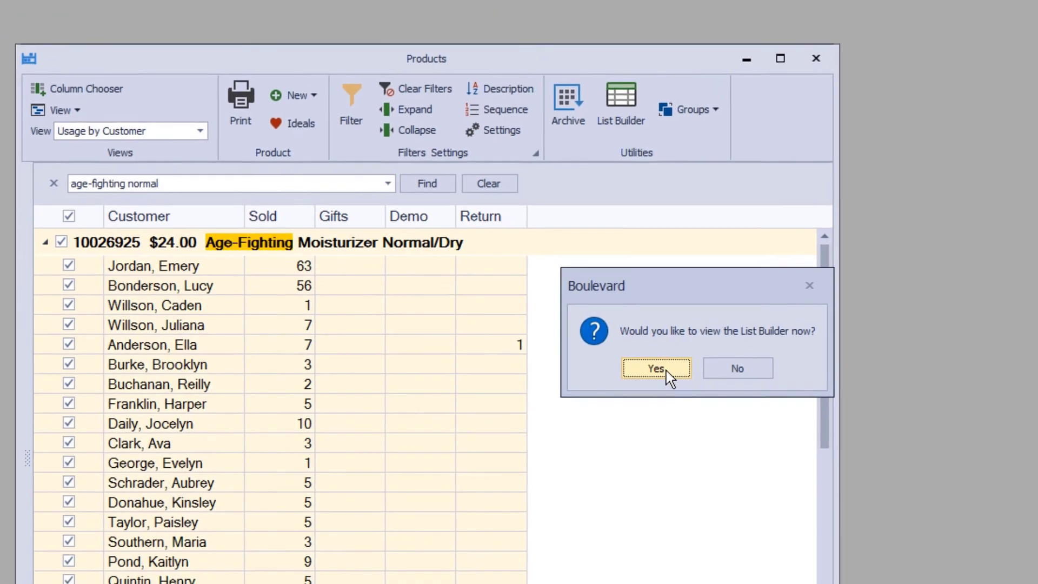
pyautogui.click(653, 328)
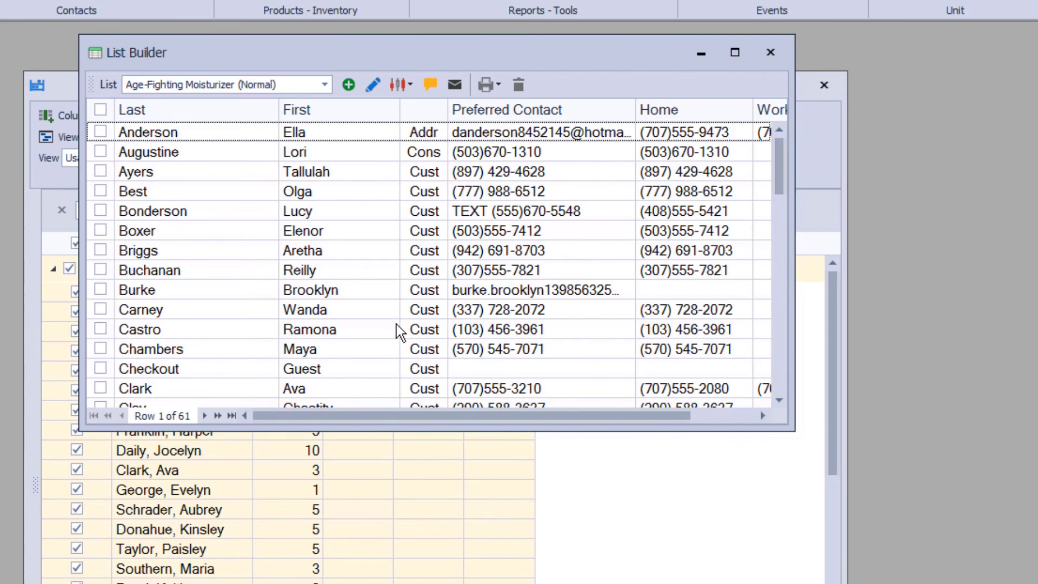
# Remove the guest checkout entry from the Age-Fighting Moisturizer (Normal) list, and close the List Builder and Products windows.
pyautogui.scroll(-1, 400, 331)
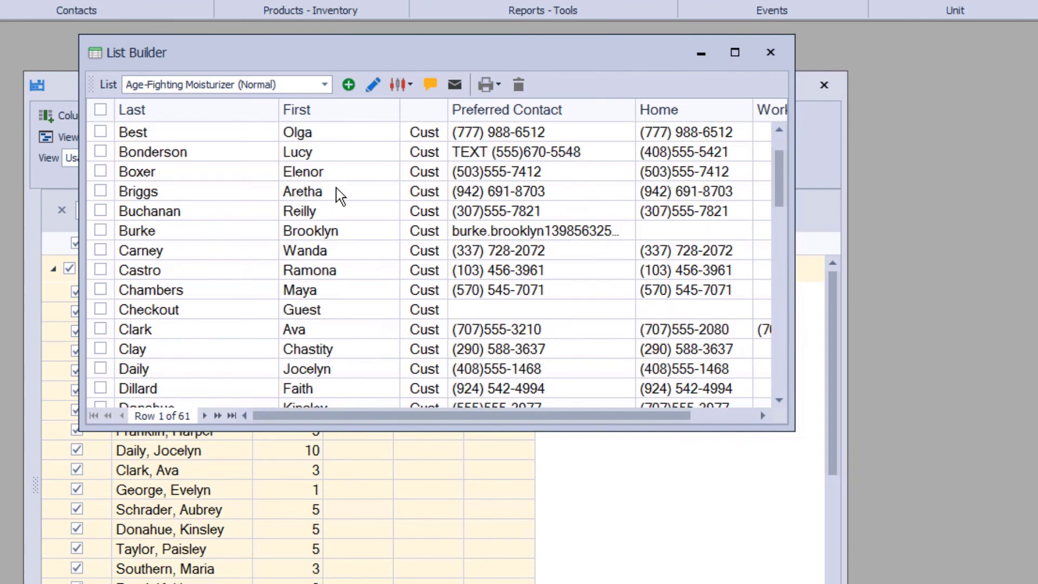
pyautogui.click(379, 88)
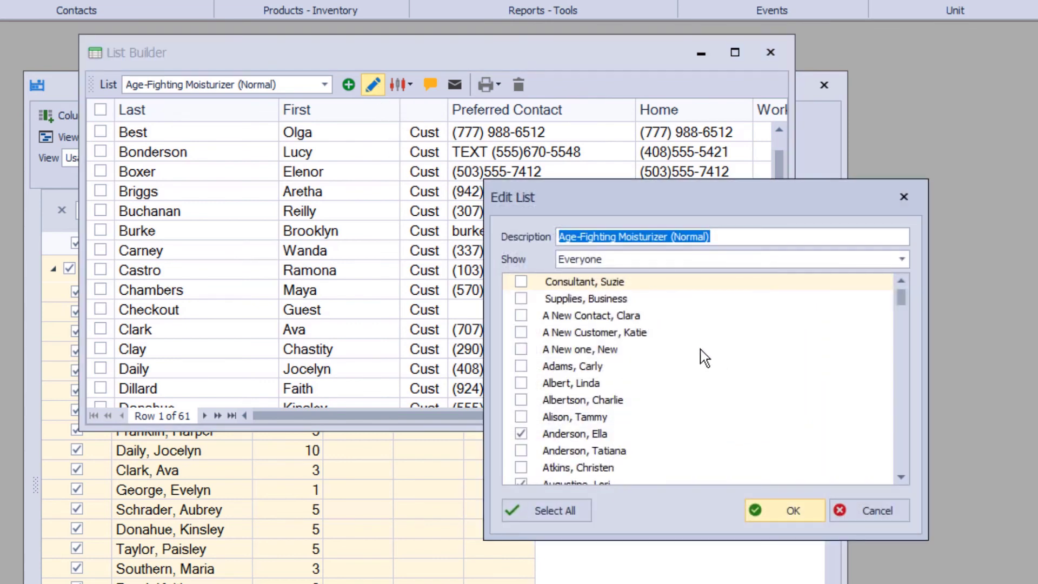
pyautogui.scroll(-5, 705, 357)
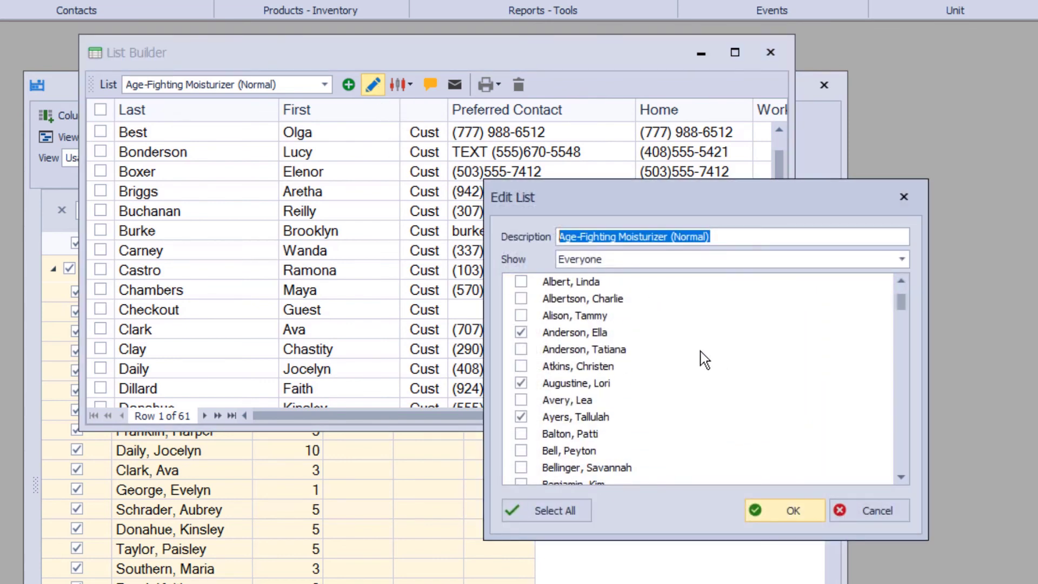
pyautogui.scroll(-5, 702, 356)
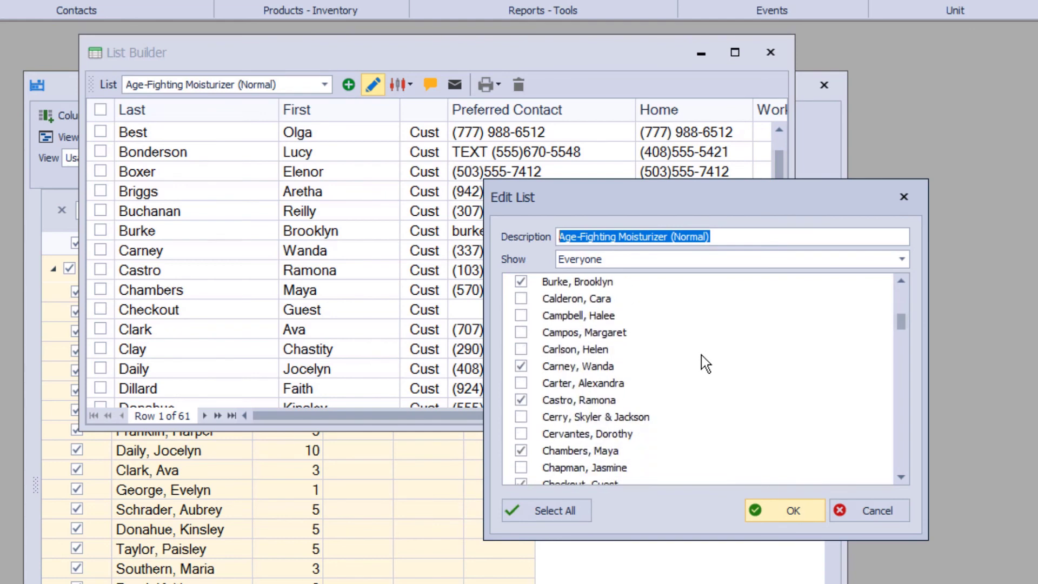
pyautogui.scroll(-1, 704, 364)
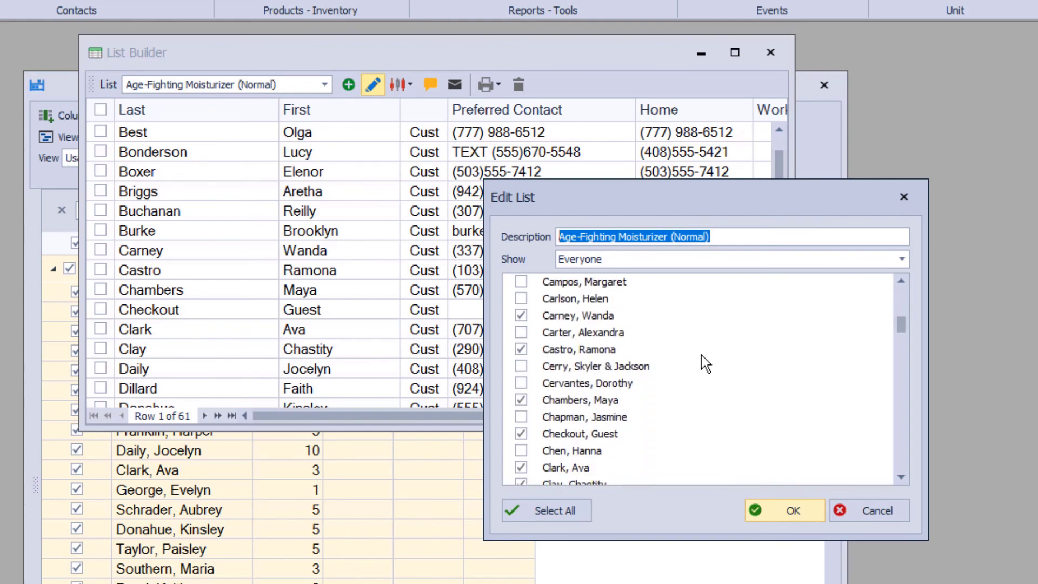
pyautogui.click(522, 437)
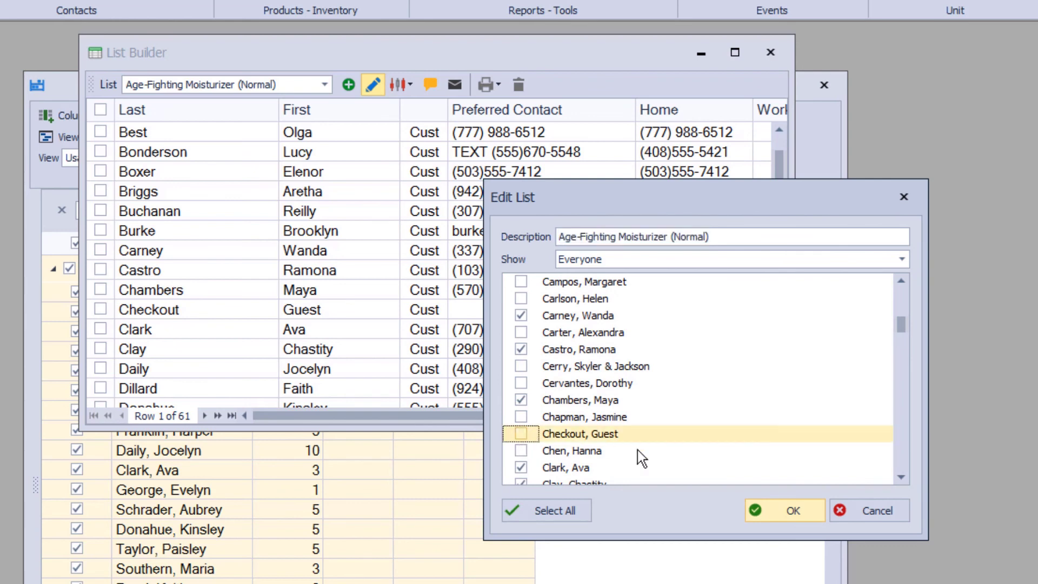
pyautogui.click(784, 513)
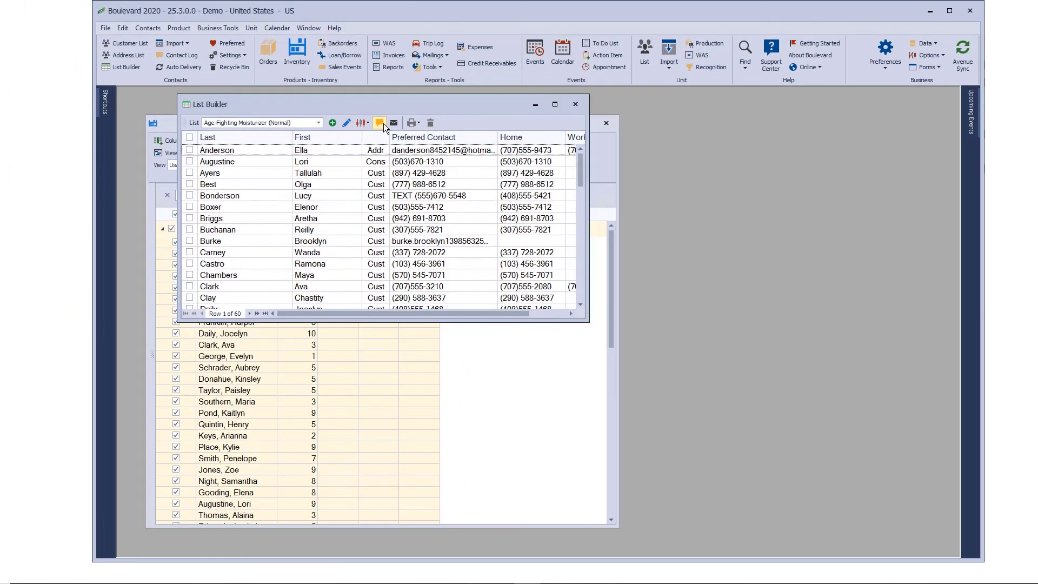
pyautogui.click(575, 105)
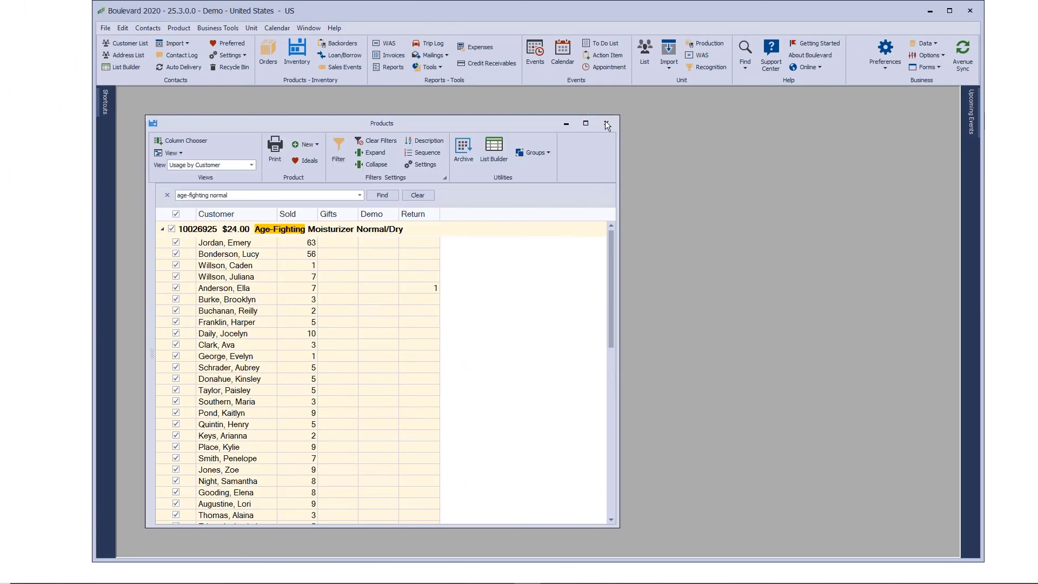
pyautogui.click(607, 124)
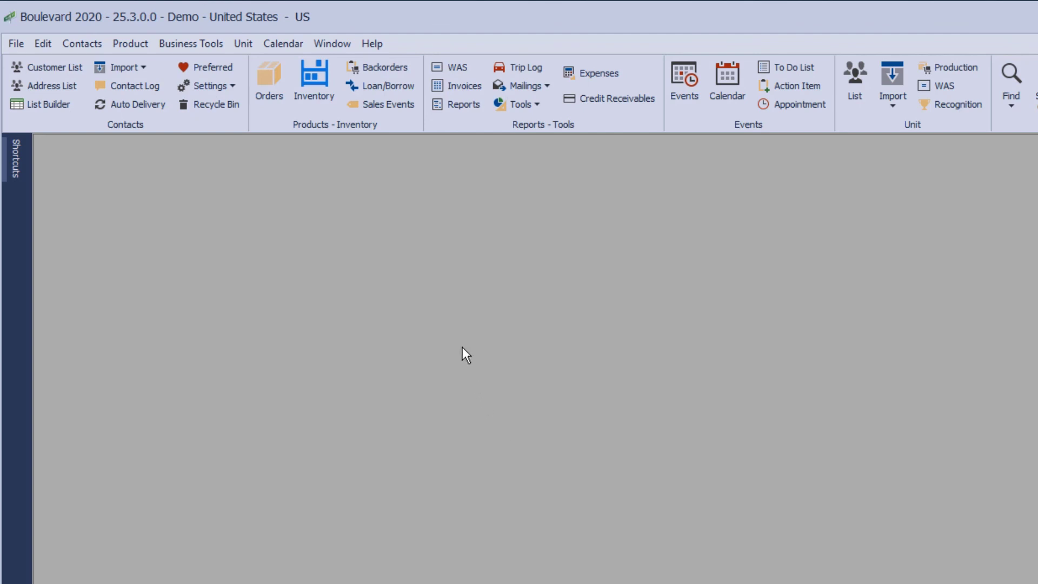
# Open the Boulevard support center website from the program's Help.
pyautogui.click(377, 44)
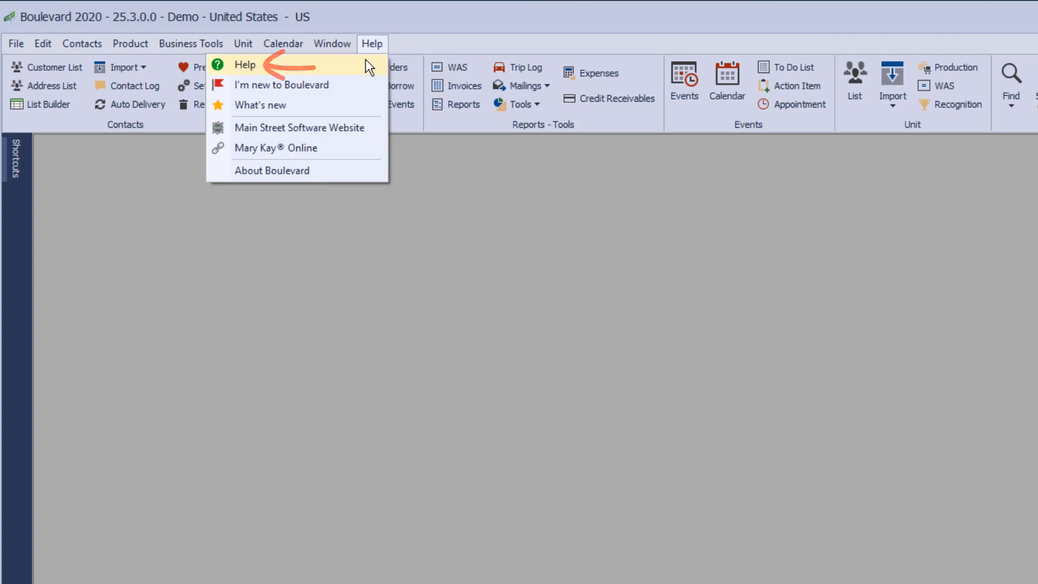
pyautogui.click(366, 61)
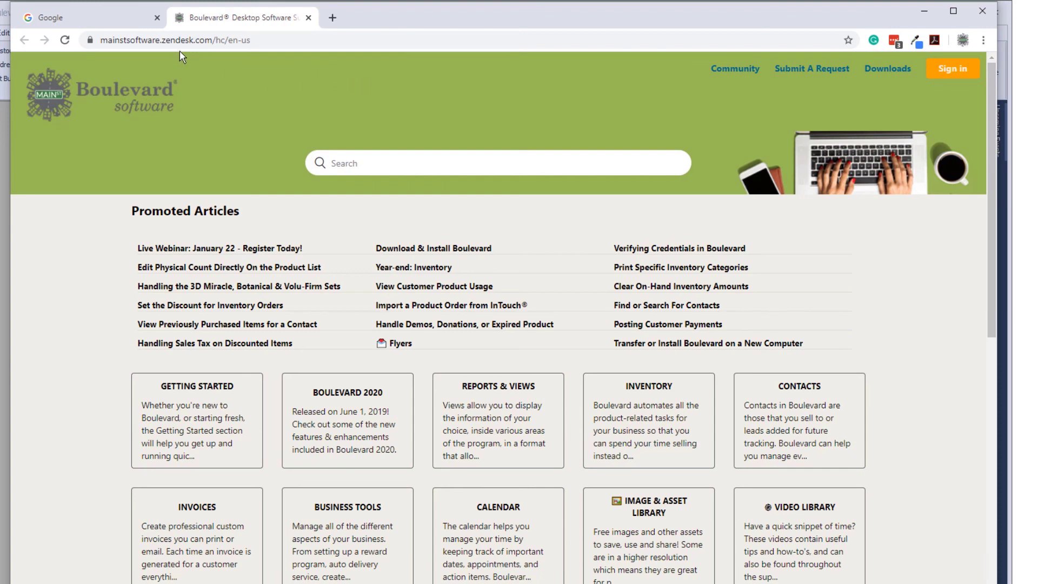
# Load boulevard.help in the browser's Google tab, and view the support center's Image & Asset Library before minimizing the browser.
pyautogui.click(84, 20)
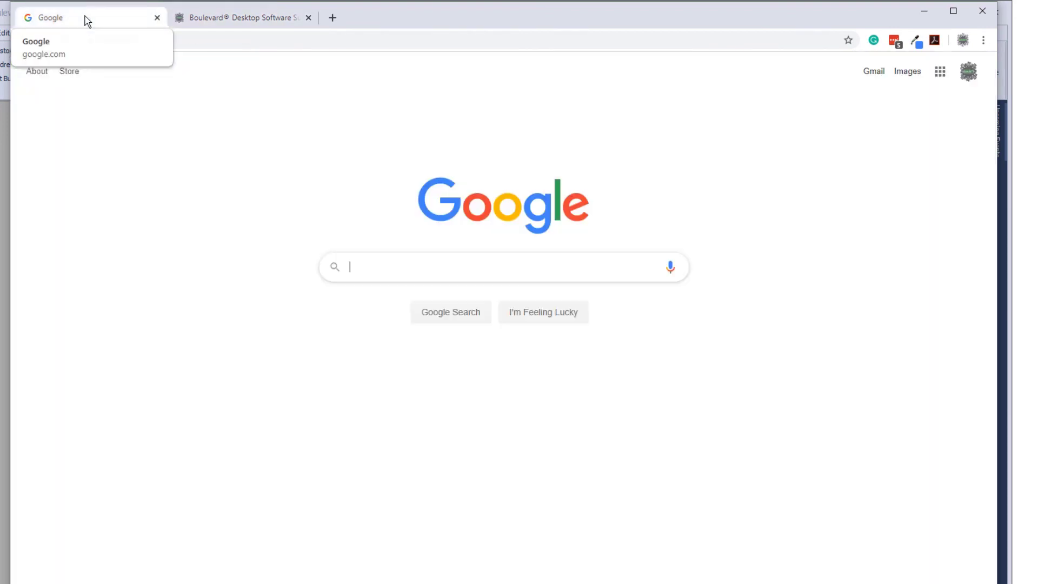
pyautogui.click(192, 43)
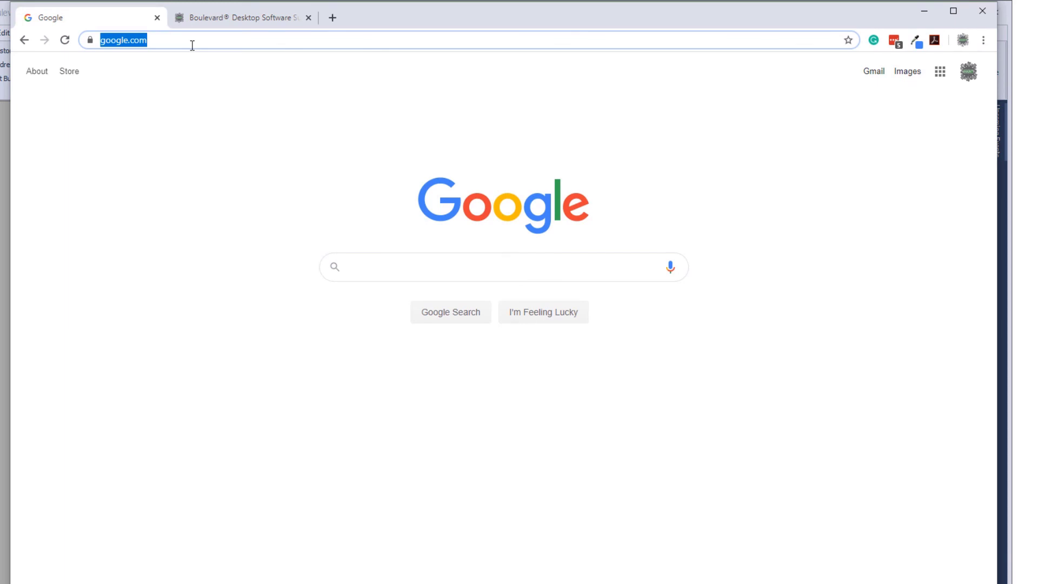
pyautogui.write('boulevard.he')
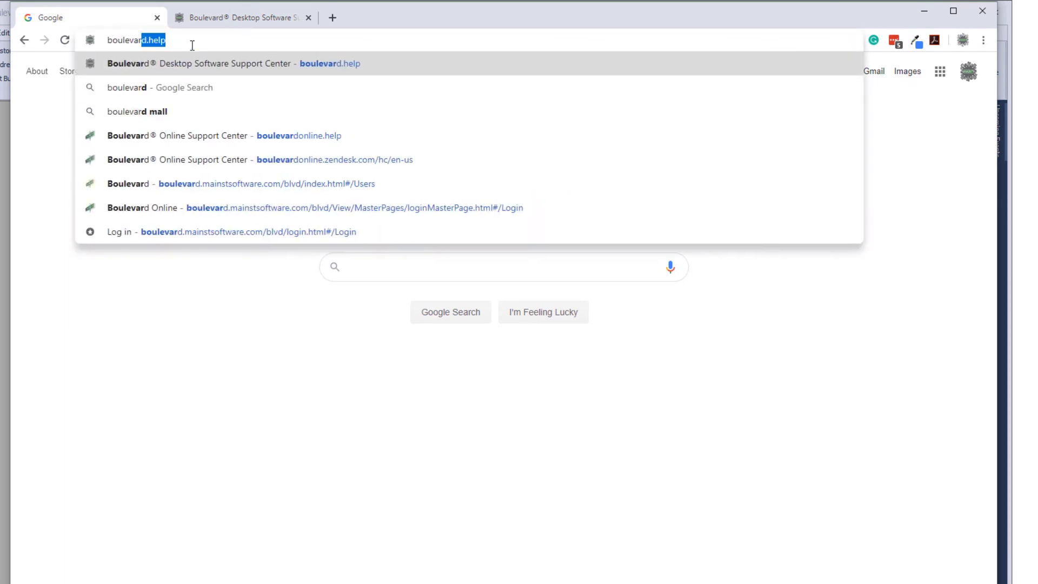
pyautogui.write('lp')
pyautogui.press('Return')
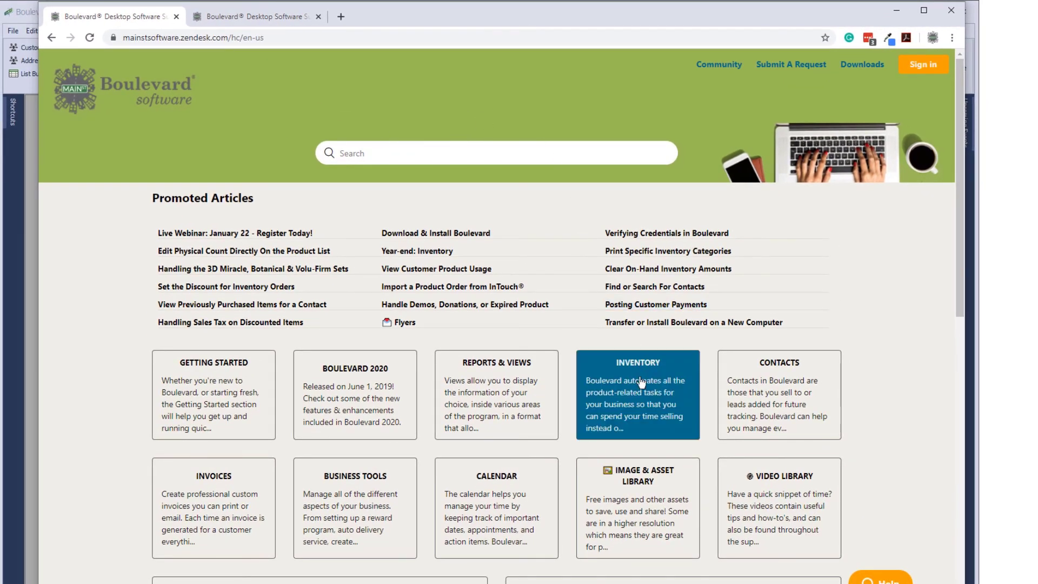
pyautogui.click(649, 504)
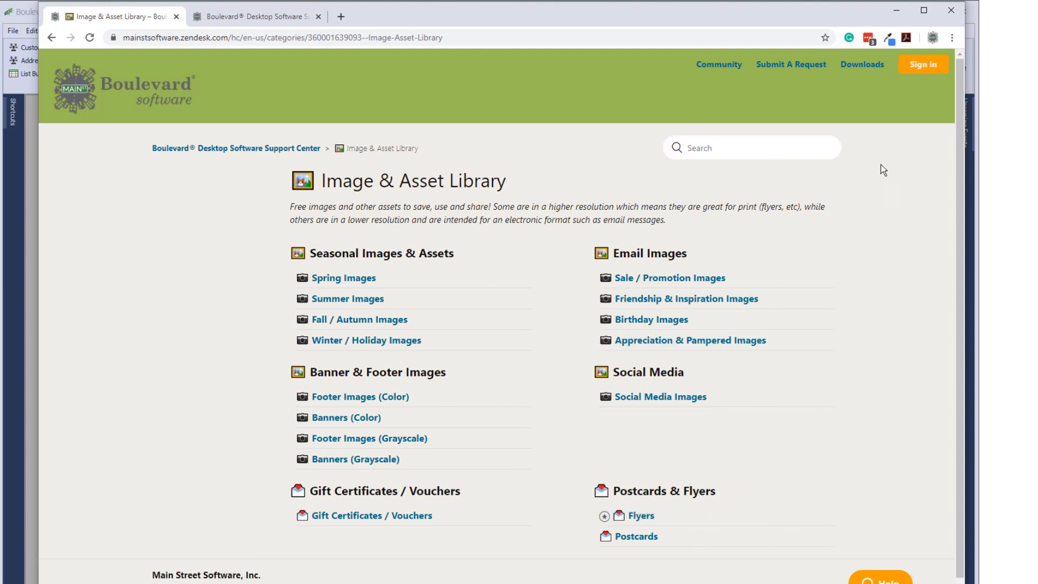
pyautogui.click(896, 11)
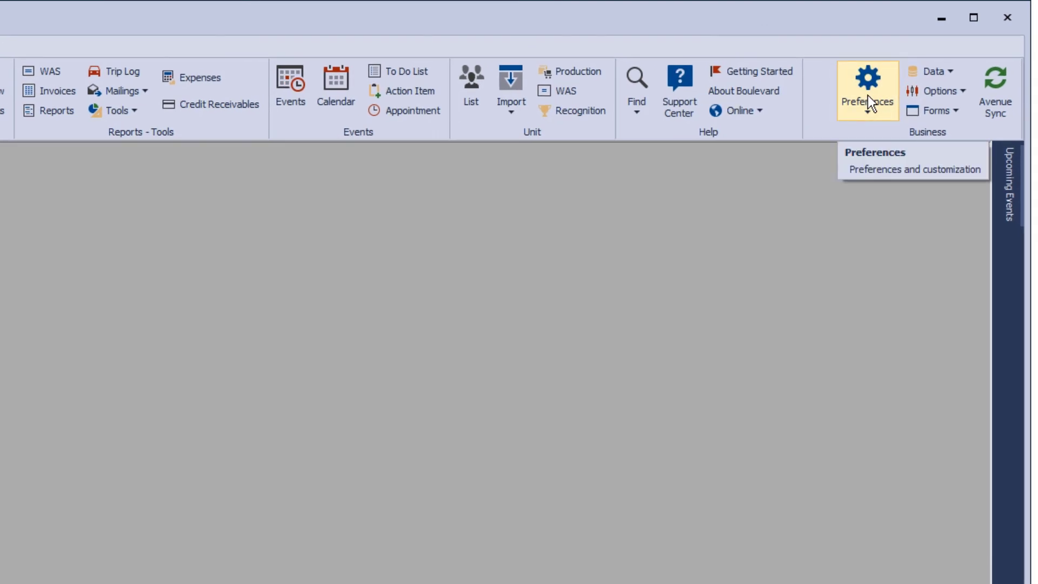
# Open the invoice image preferences to review the printed invoice's banner, photo and footer images, and accept the settings.
pyautogui.click(868, 96)
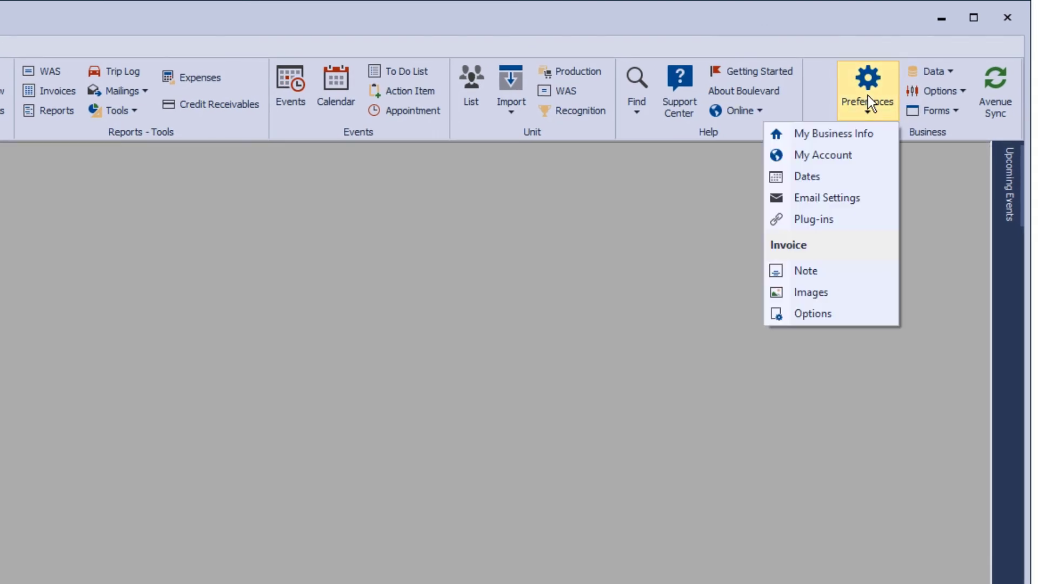
pyautogui.click(839, 297)
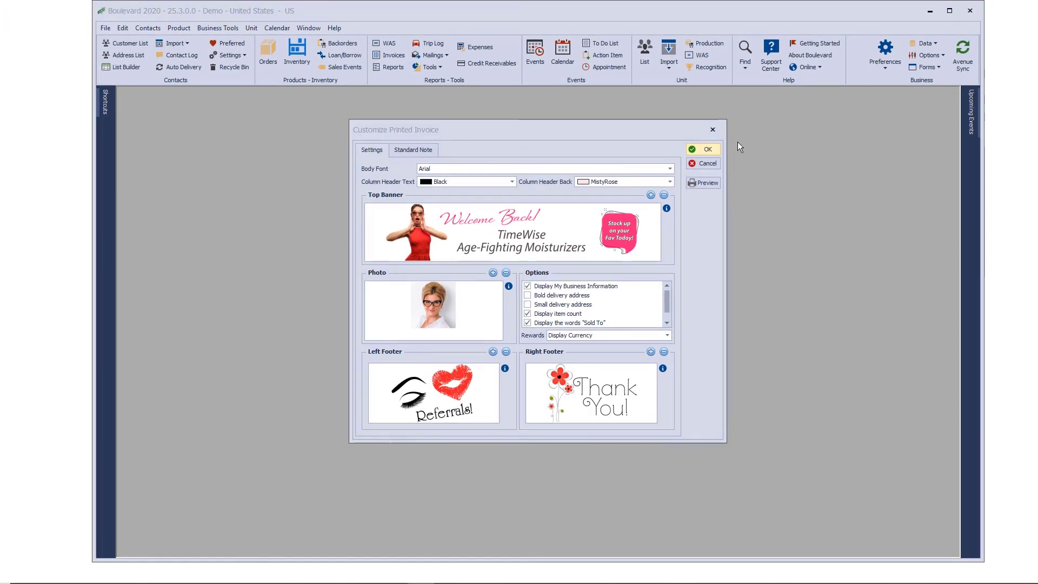
pyautogui.click(711, 148)
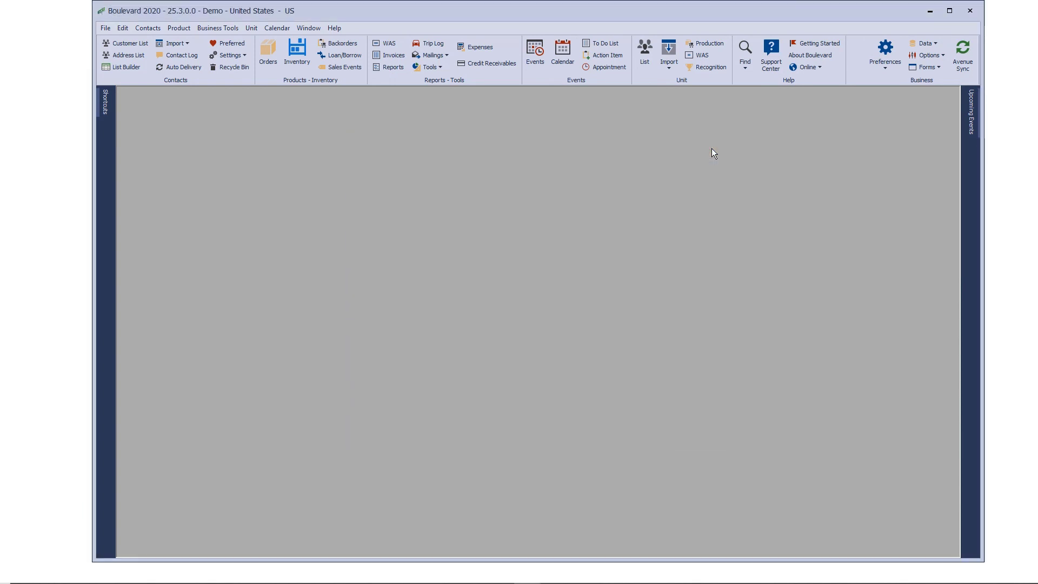